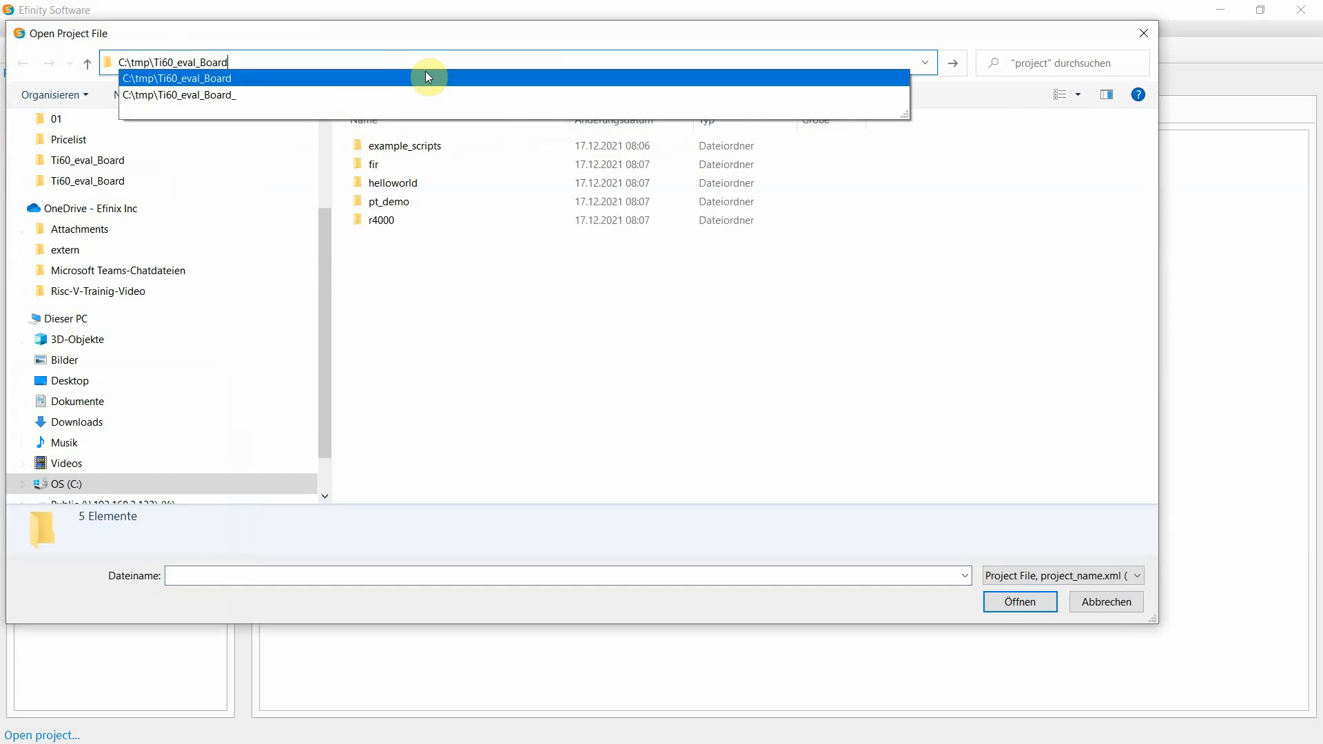
Open the project new_project.xml from the folder C:\tmp\Ti60_eval_Board
key(Return)
click(396, 146)
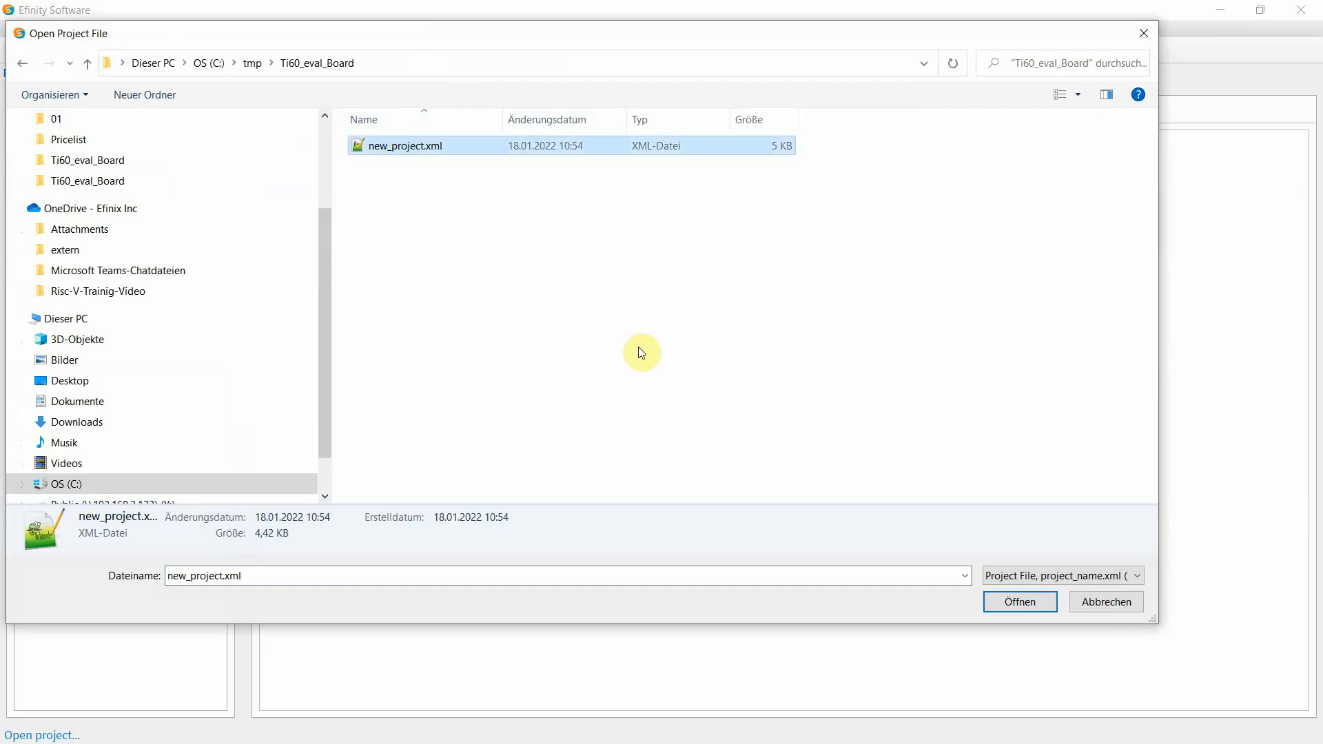
click(1020, 604)
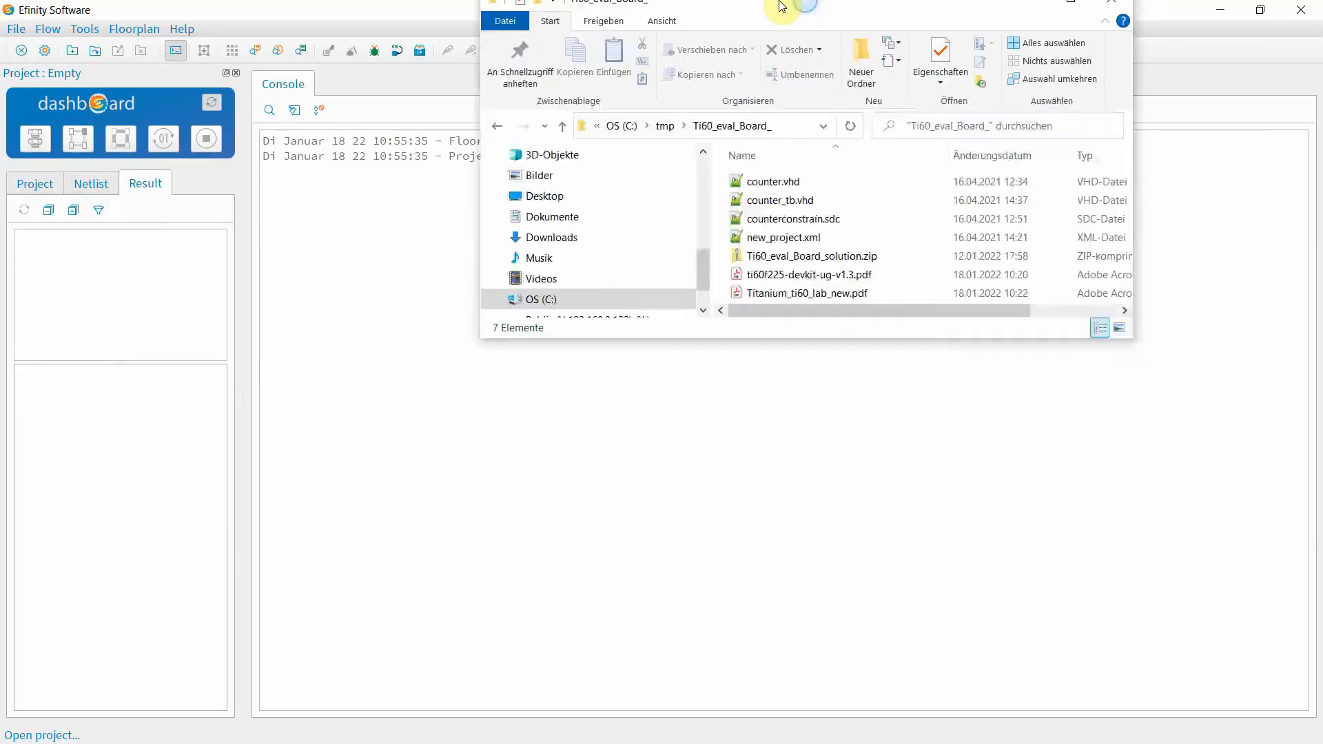
drag(792, 6, 547, 146)
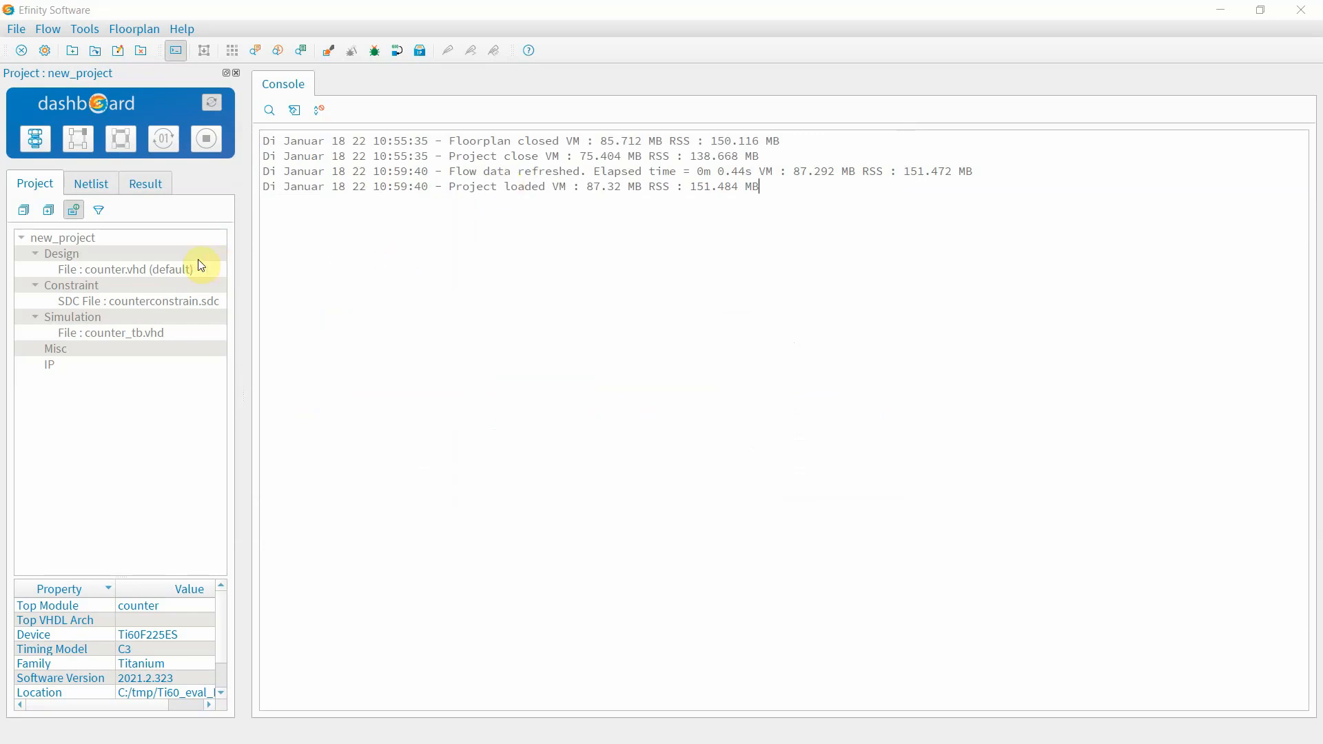
Open counter.vhd from the project's design files, widen the code editor, and highlight the LED assignment on line 39 while reviewing the code
double_click(131, 270)
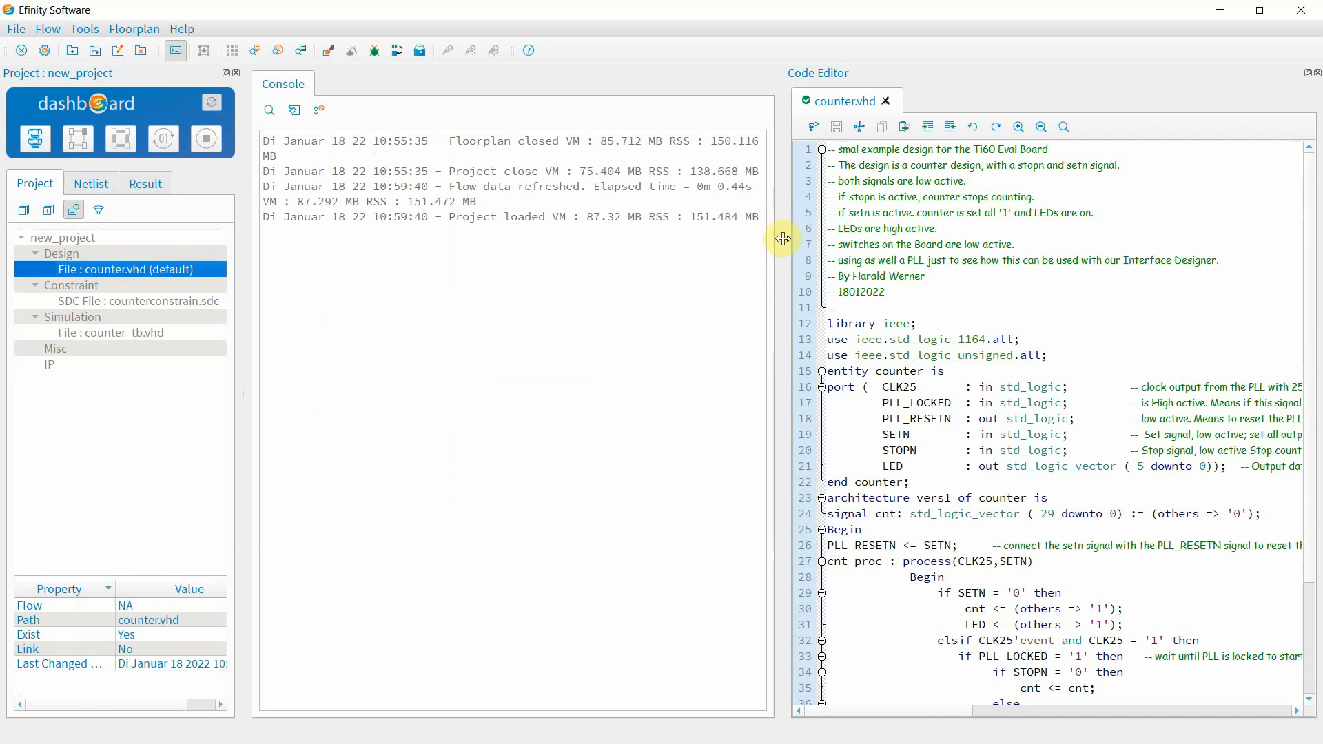
drag(782, 241, 528, 241)
scroll(858, 327, down, 2)
scroll(858, 327, down, 1)
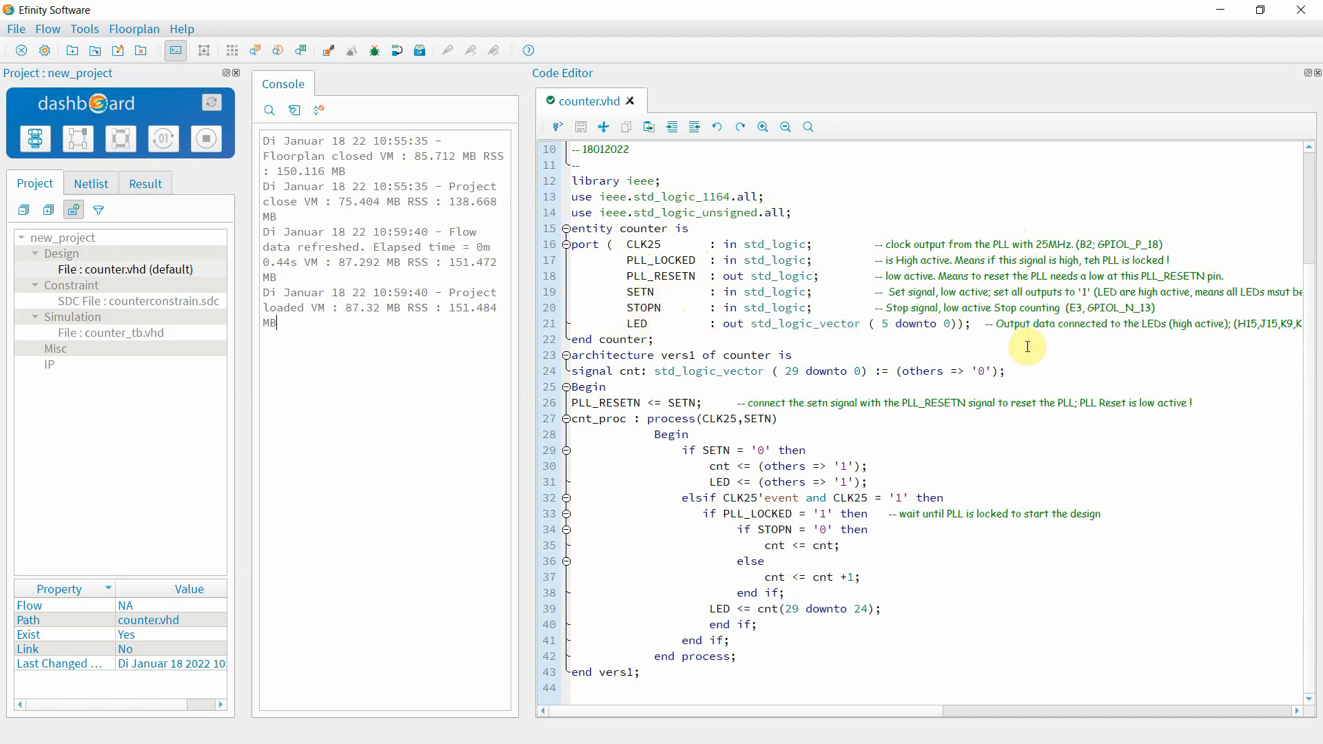
drag(907, 611, 681, 614)
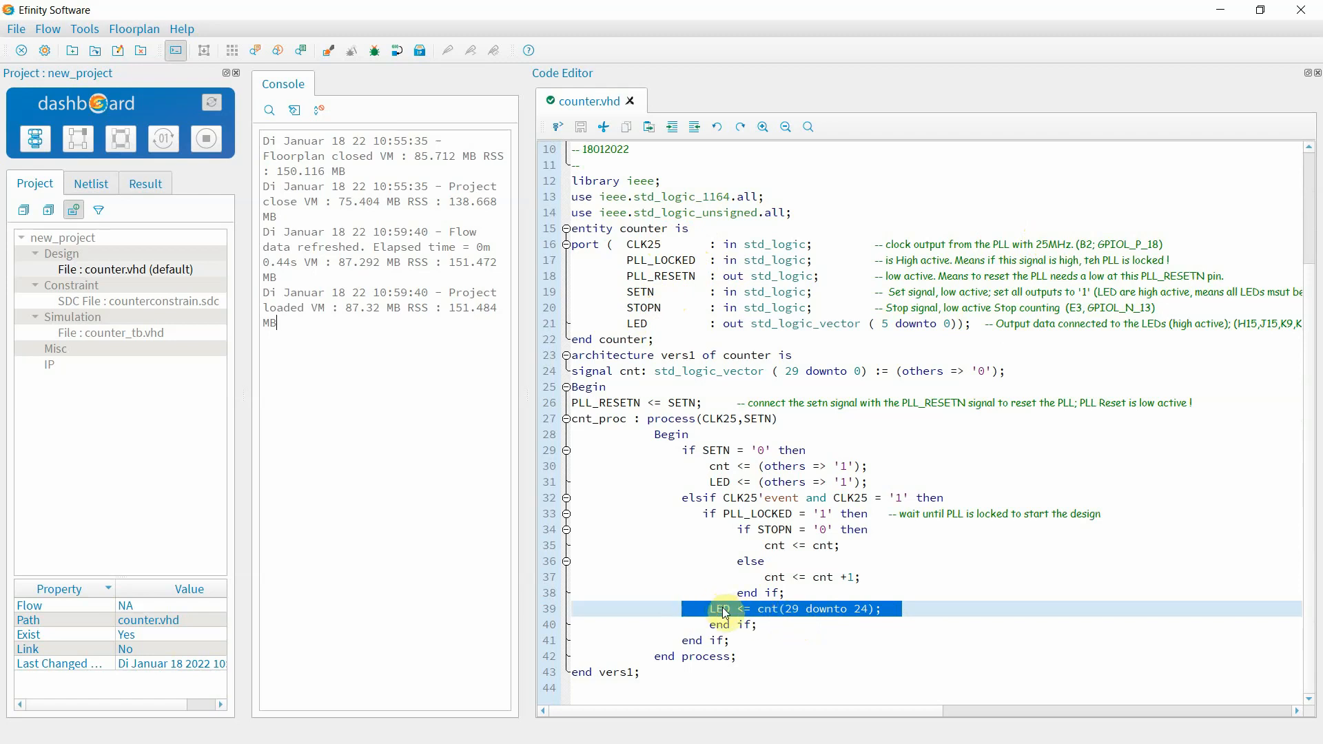
Open the project settings, look through the device list, and choose the C4 timing model
click(120, 53)
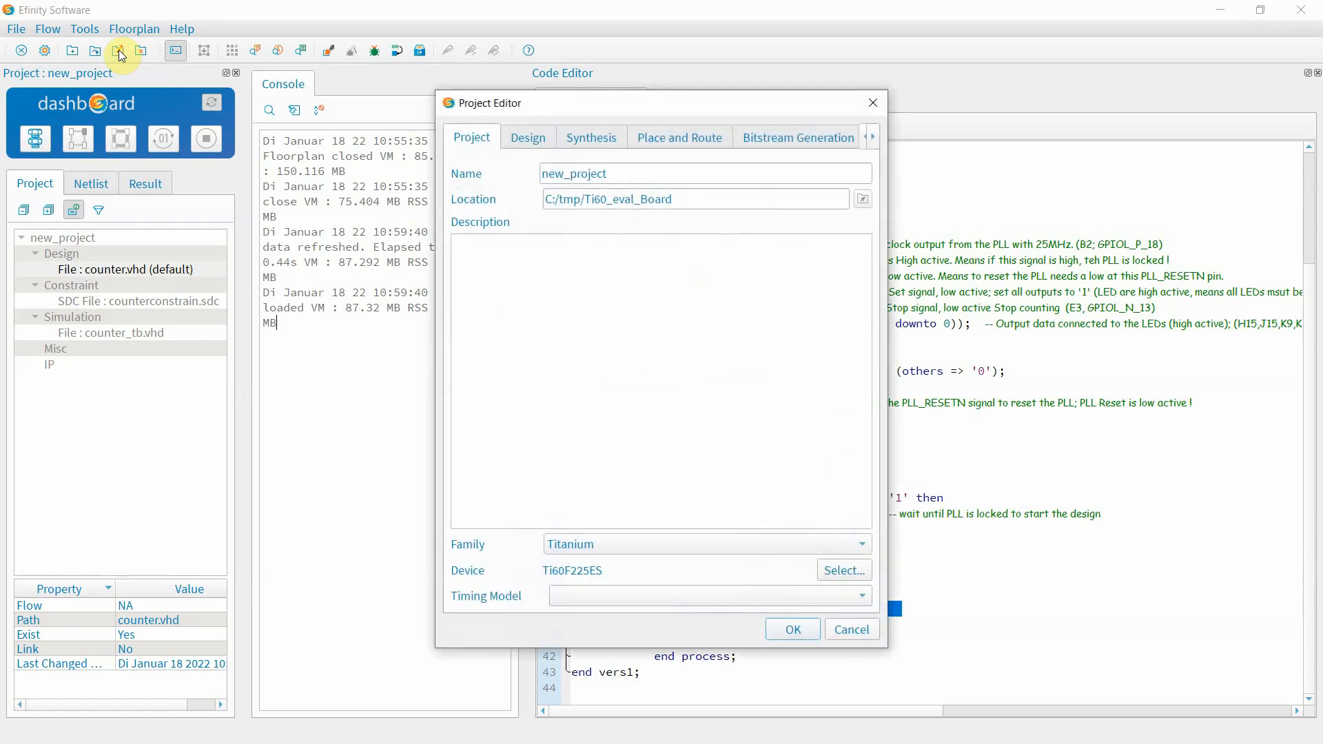
click(843, 571)
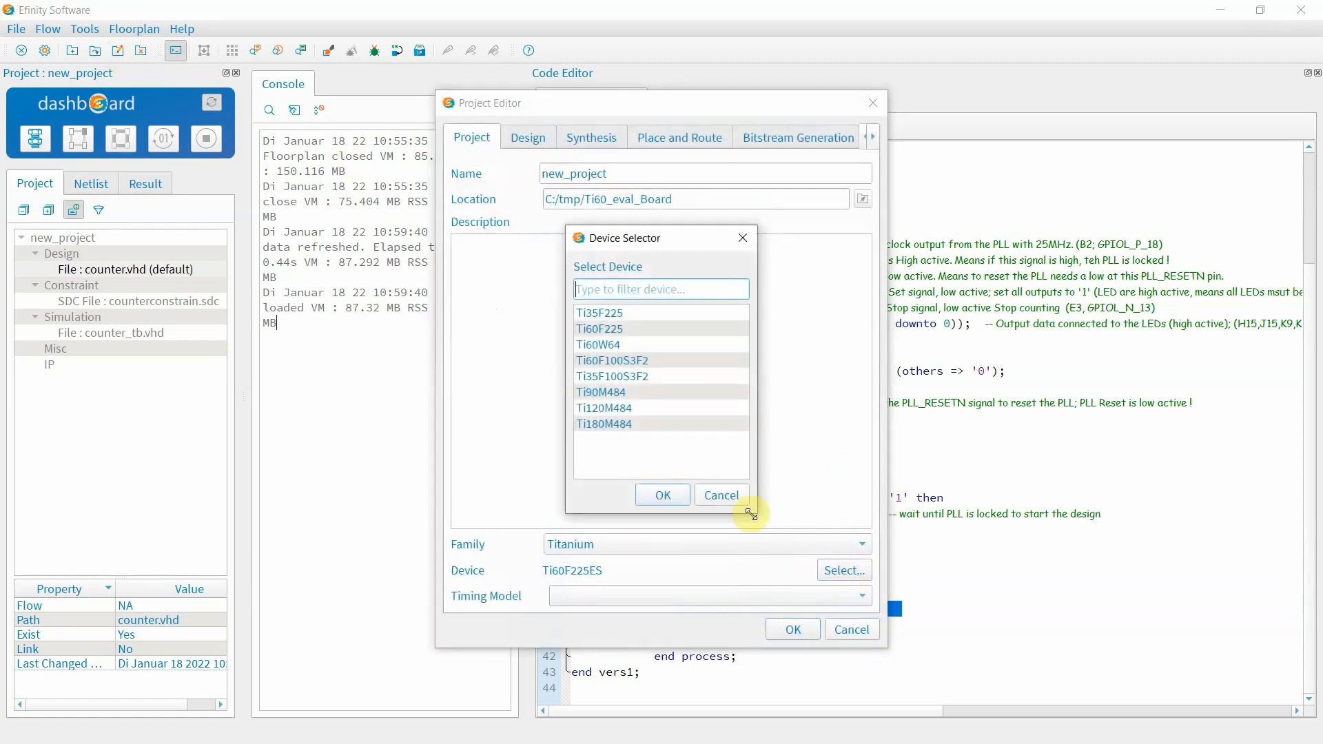
click(617, 336)
click(663, 495)
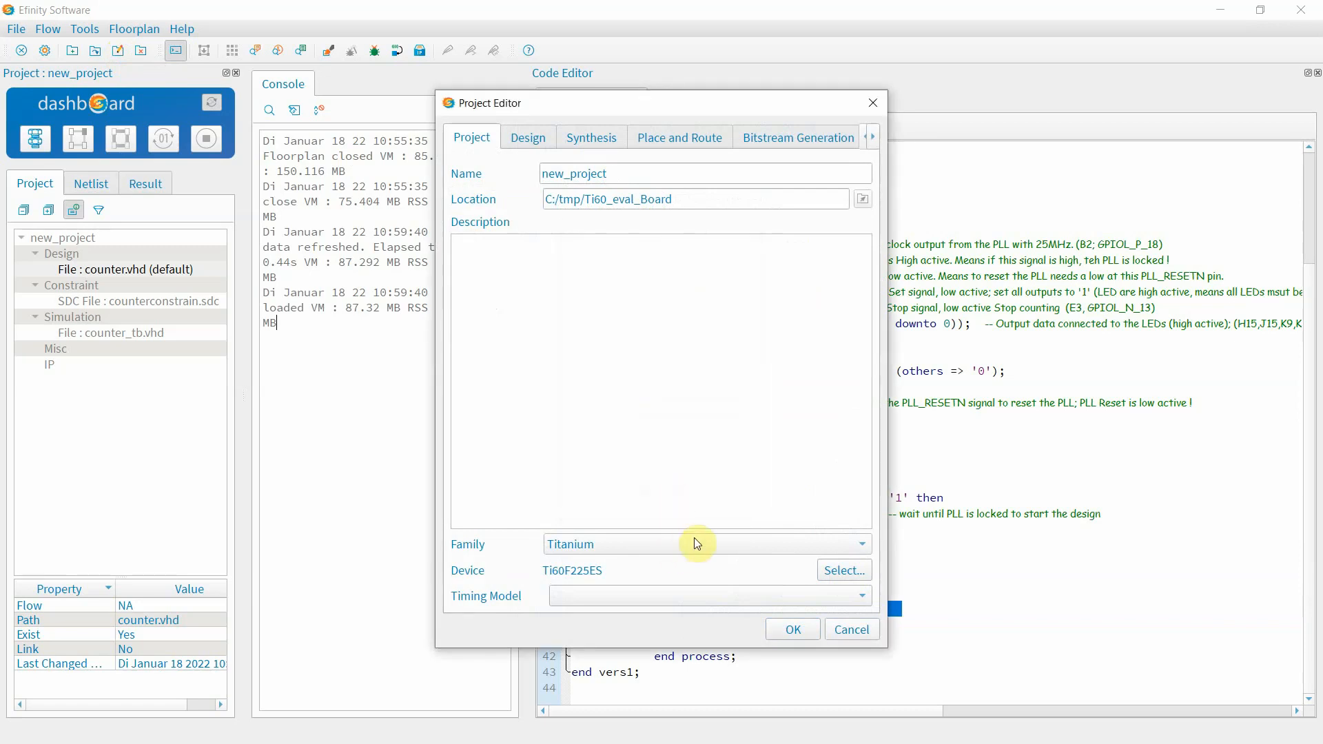
click(646, 613)
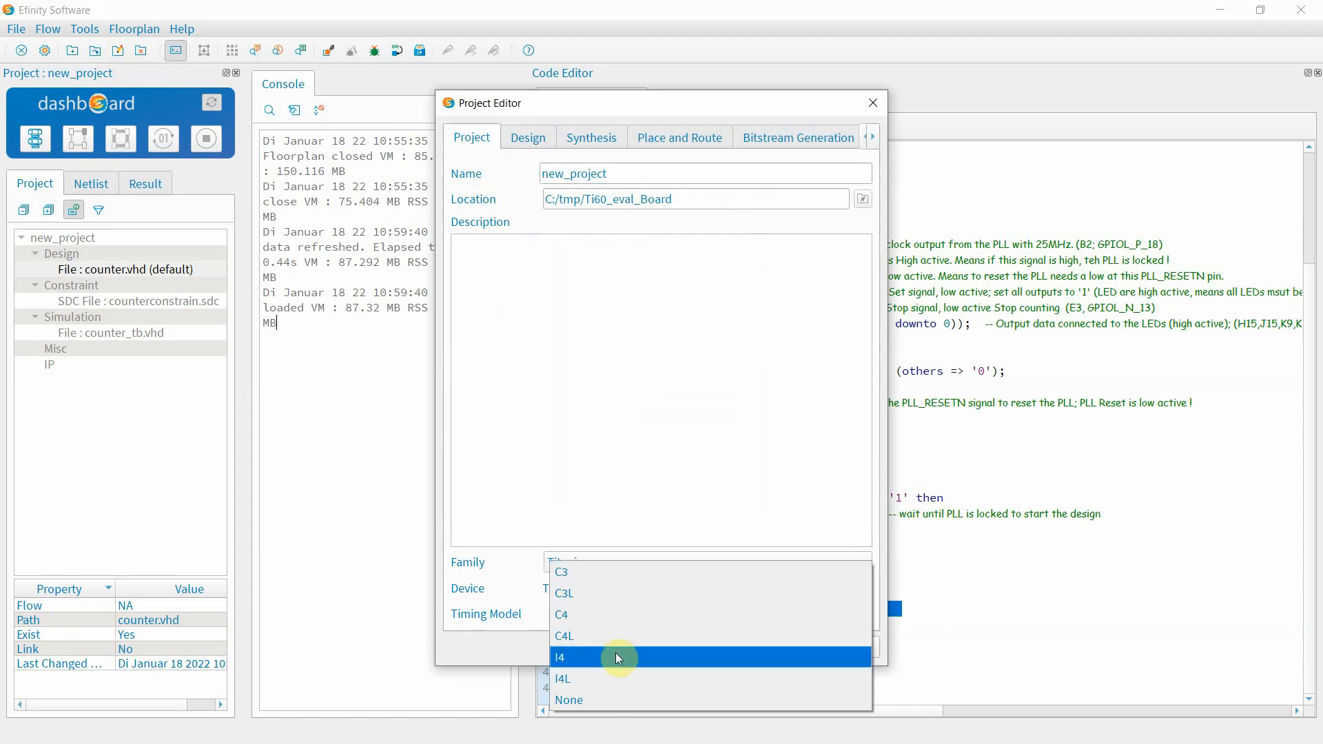
click(612, 617)
Review the project's design settings: the top-level entity, default VHDL version, and the library and version options of counter.vhd
click(534, 143)
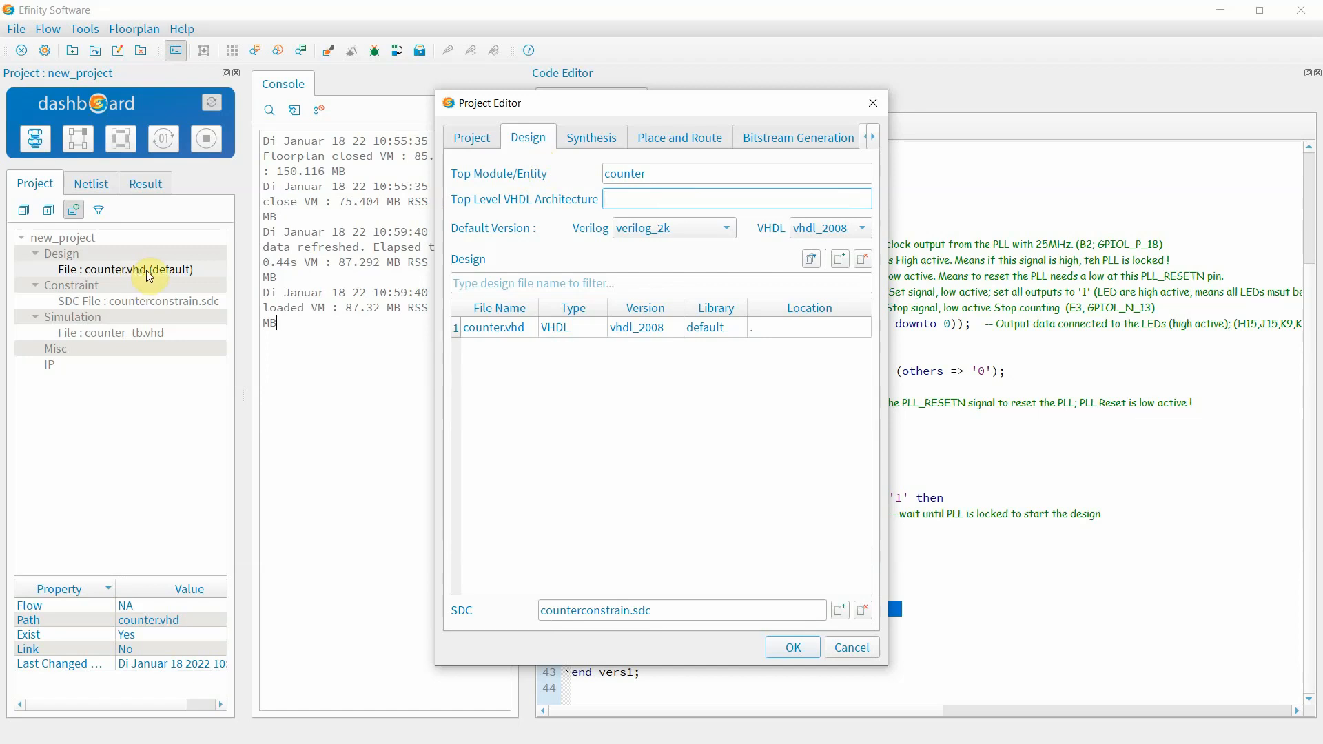
click(667, 172)
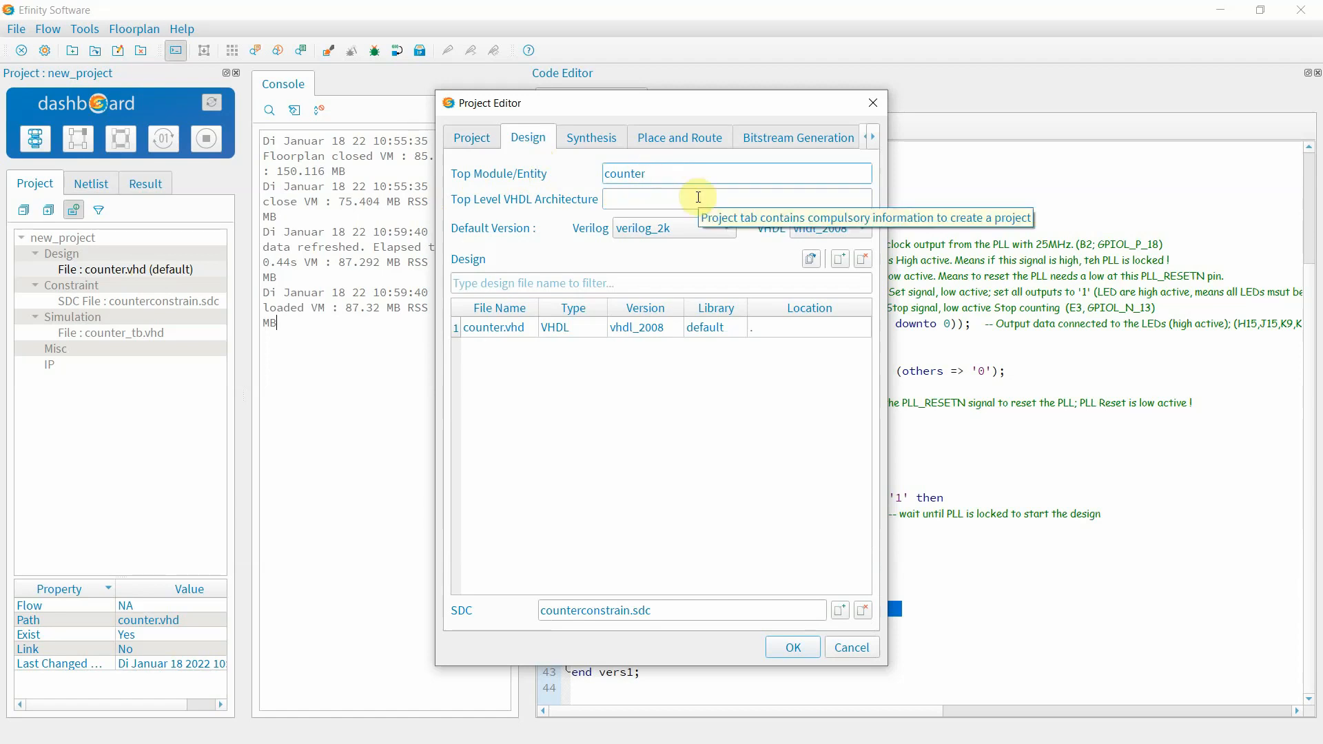
drag(683, 100, 773, 96)
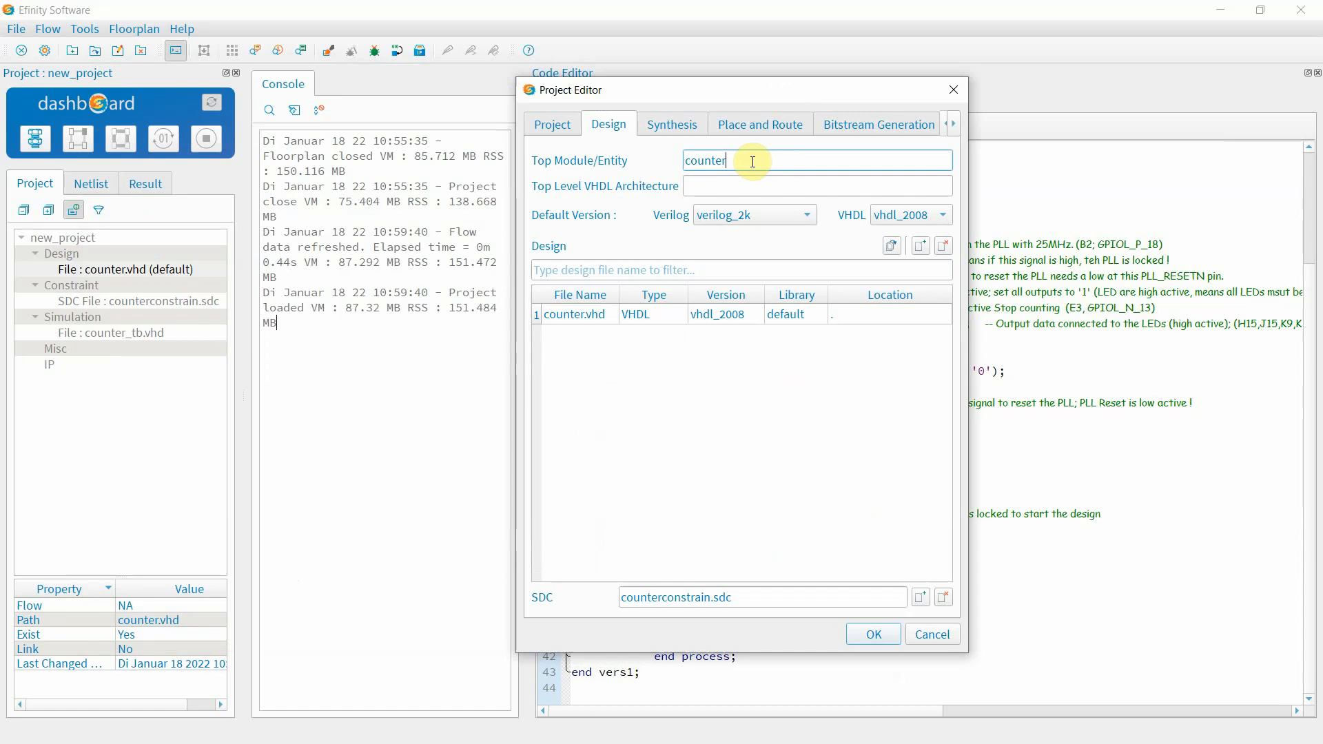
click(927, 218)
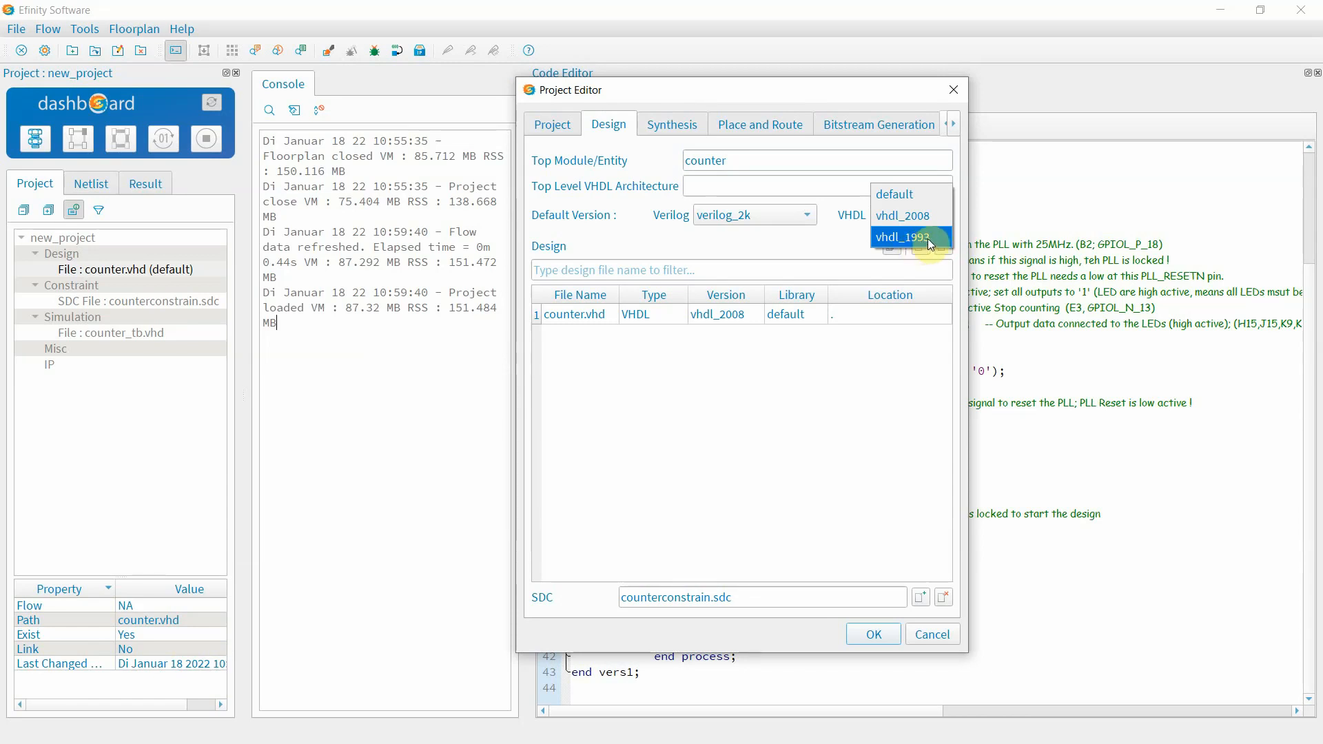
click(930, 221)
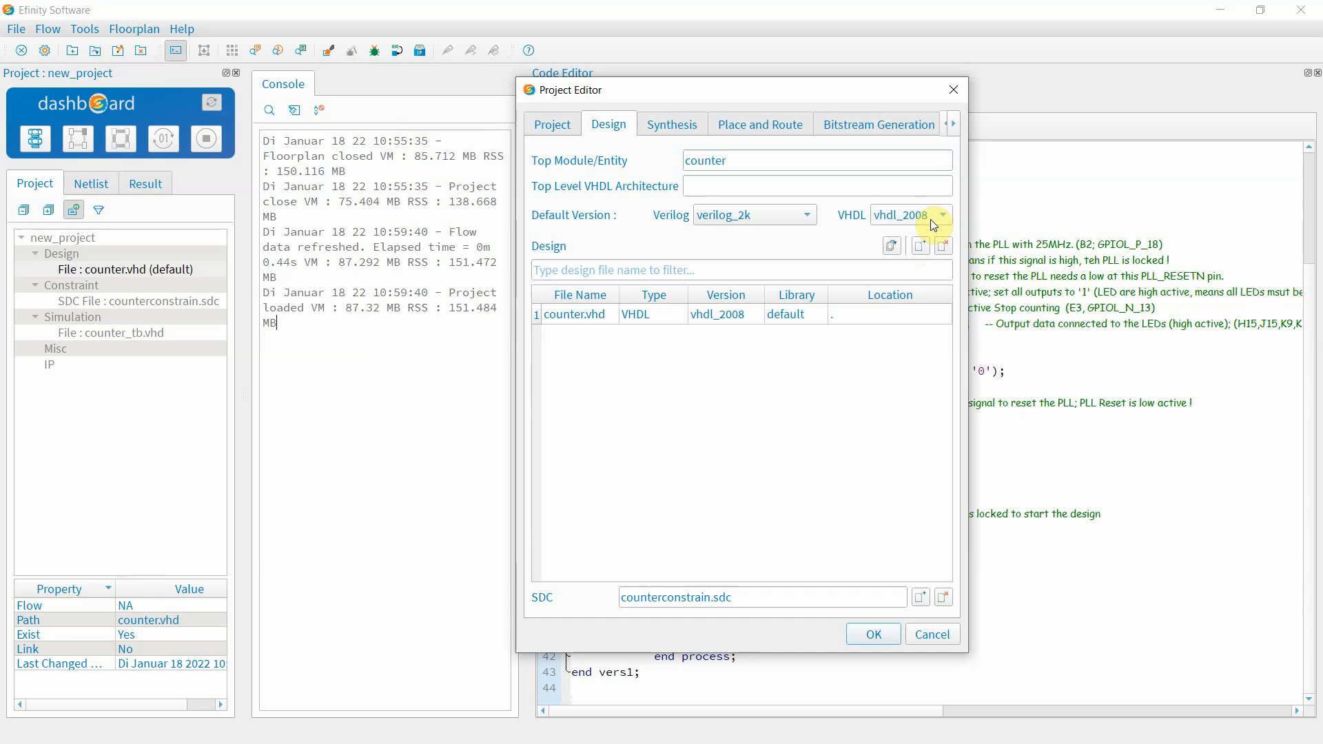
double_click(812, 316)
click(816, 315)
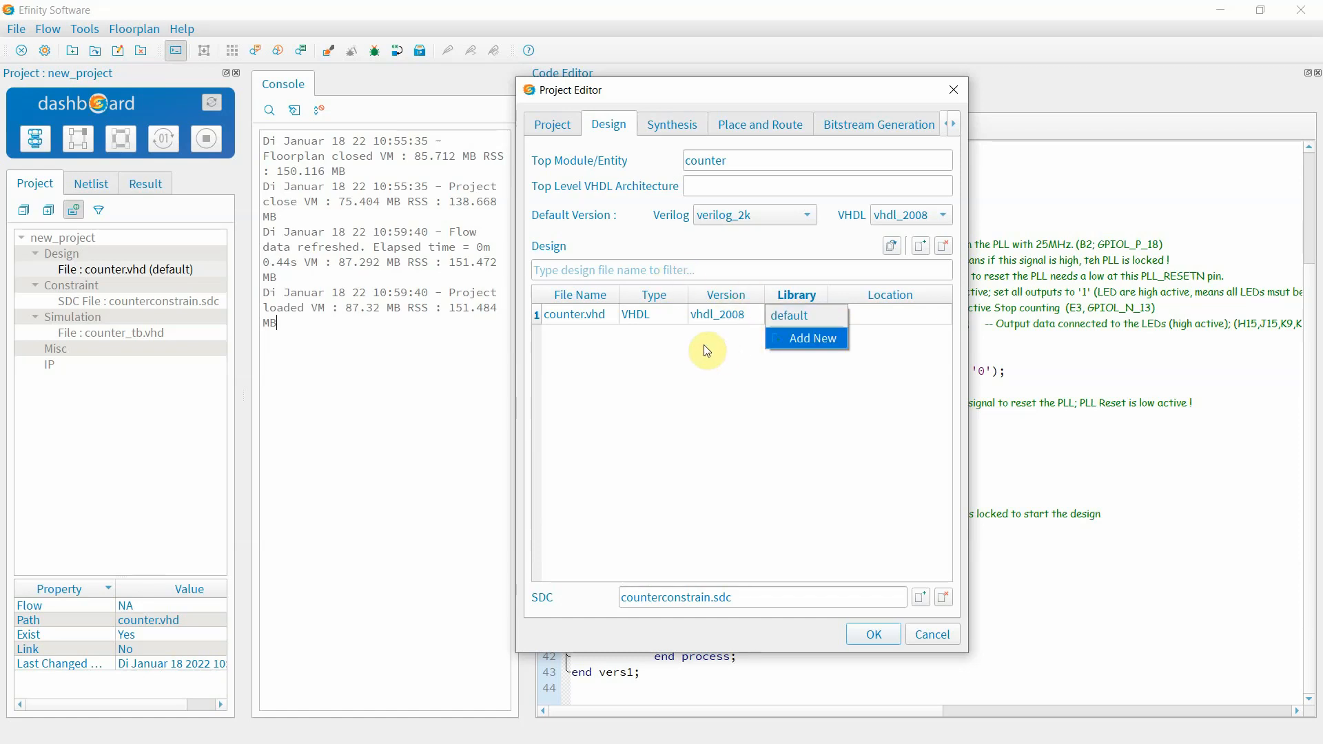
click(717, 318)
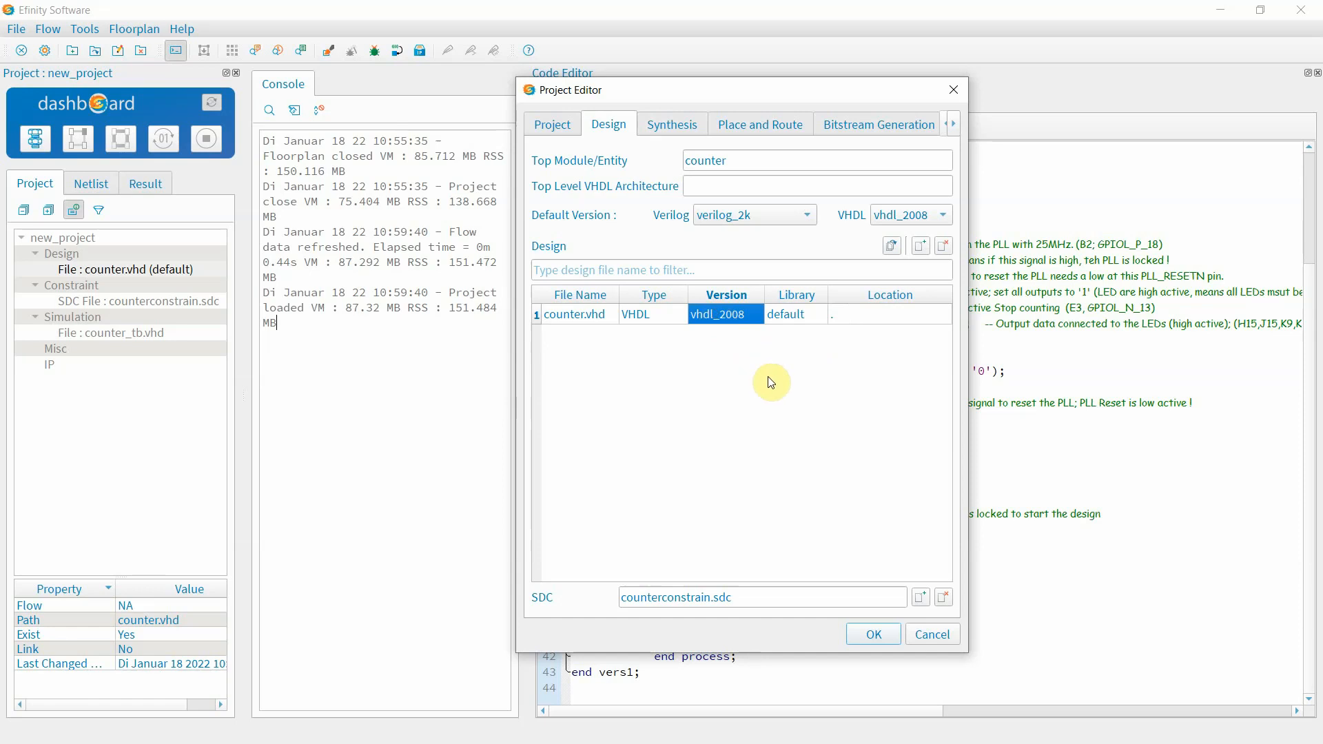
Review the project's synthesis options and its place and route options
click(674, 125)
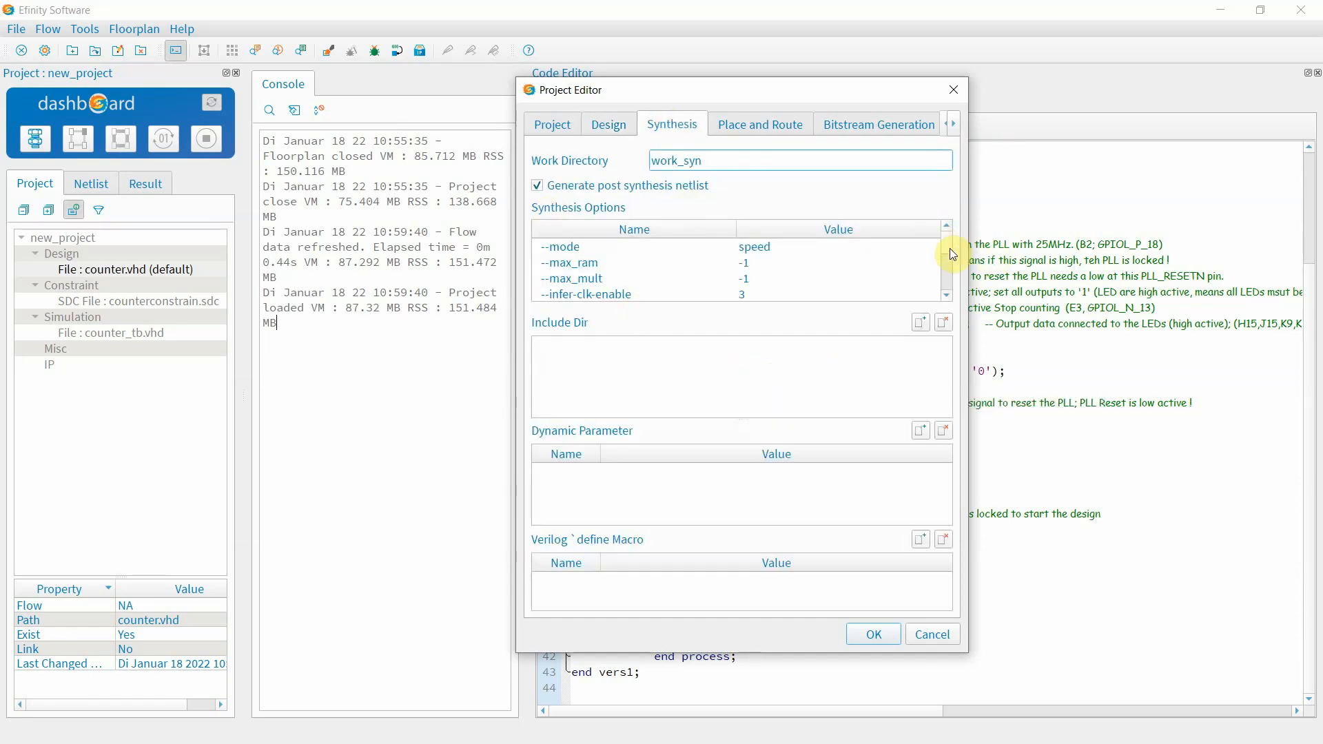
mouse_move(950, 248)
mouse_down()
mouse_move(944, 293)
mouse_move(952, 224)
mouse_up()
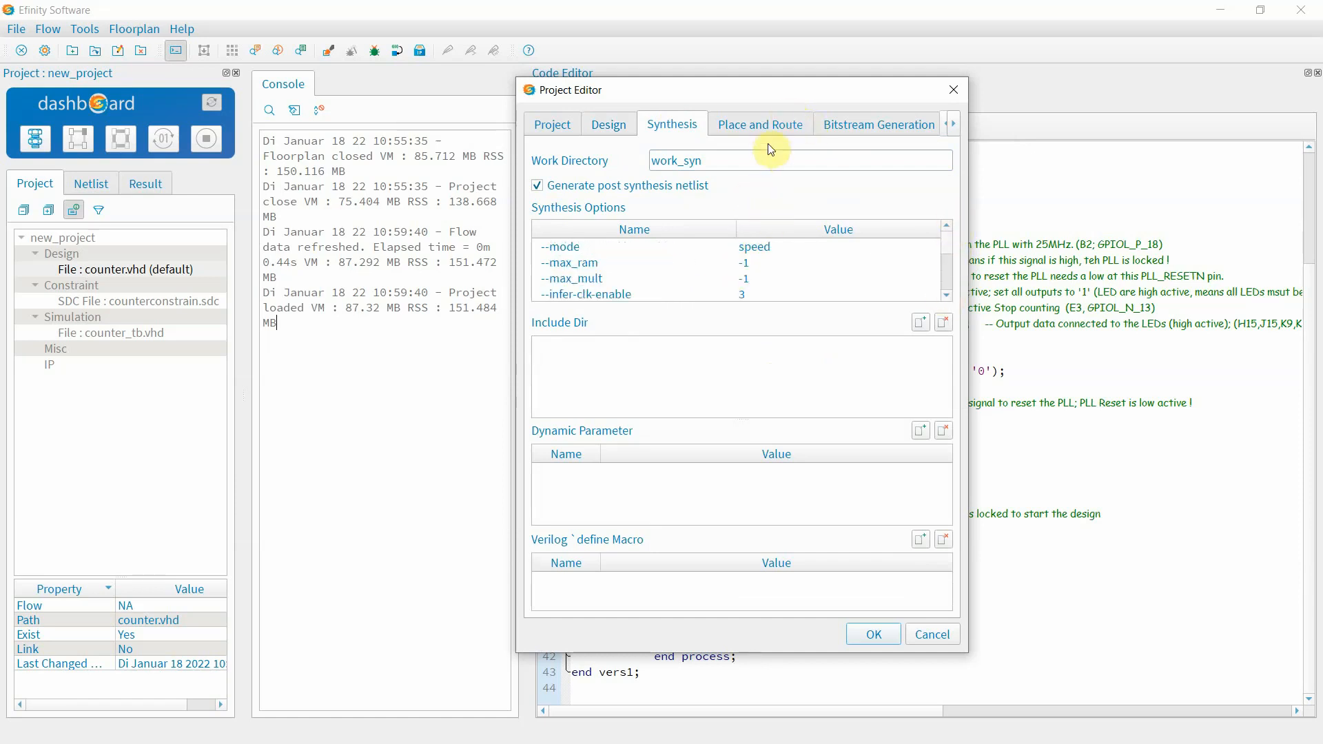
click(761, 125)
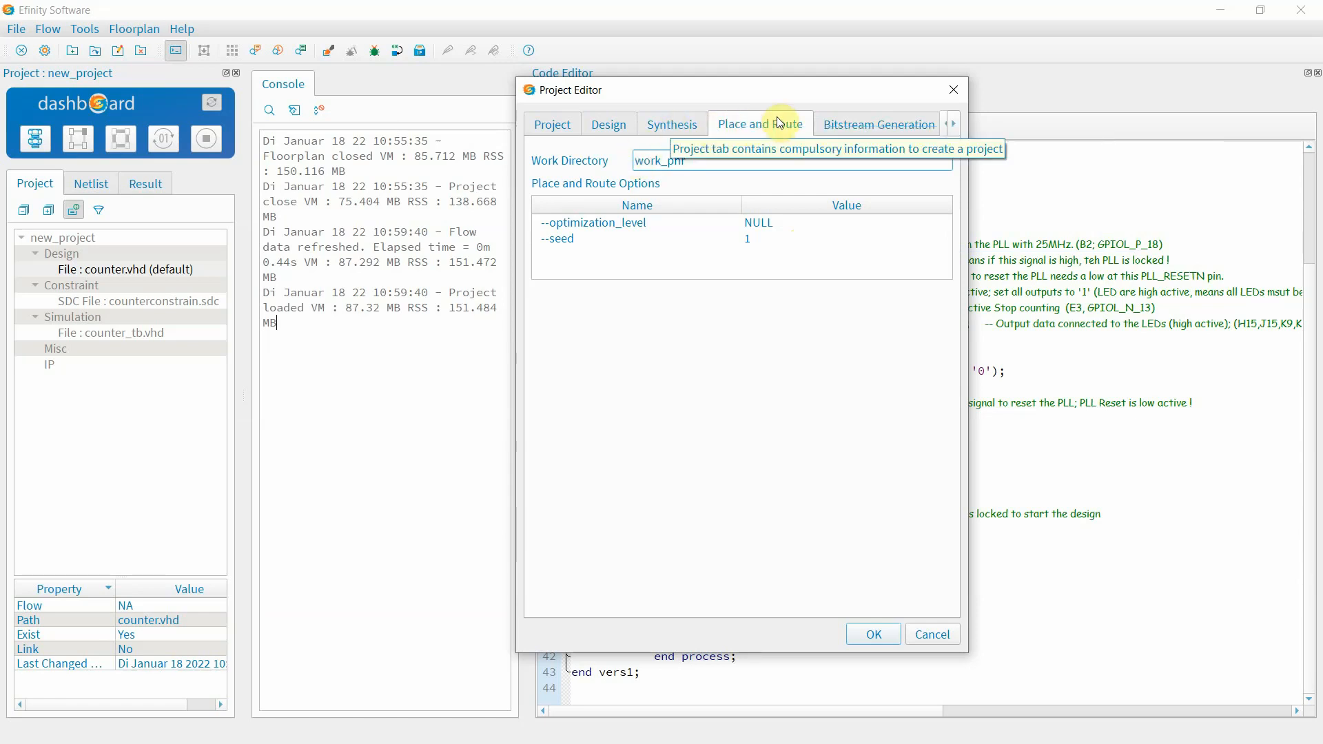
Review the bitstream generation settings, including clock source and SPI programming clock divider choices, and close the project settings without saving
click(907, 126)
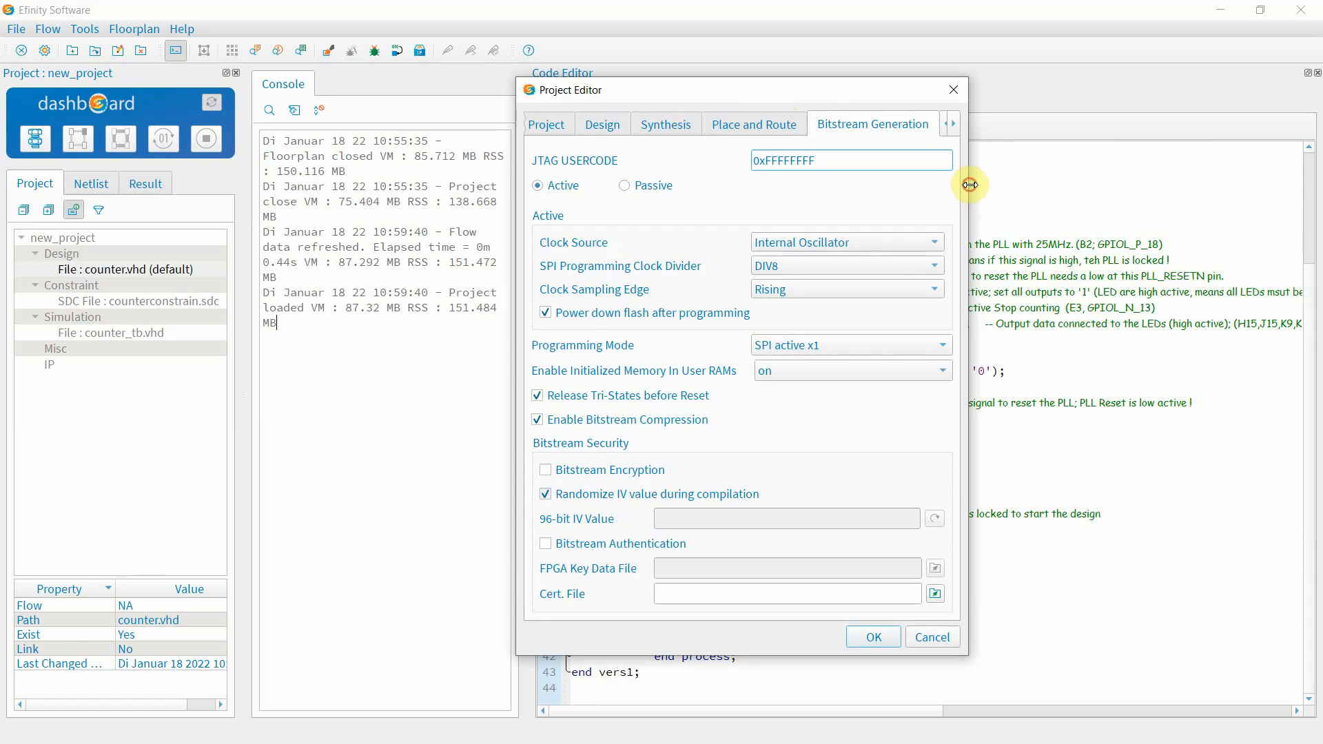
drag(967, 183, 1049, 184)
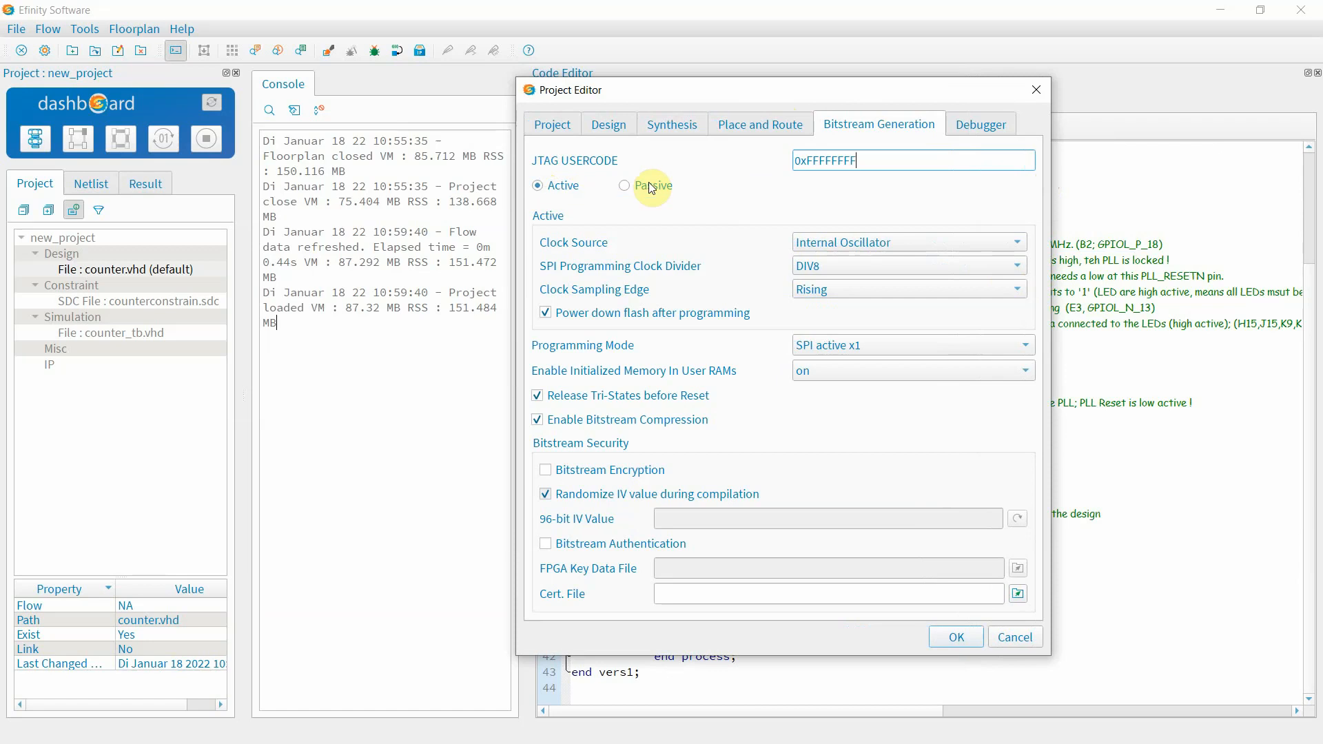
click(851, 247)
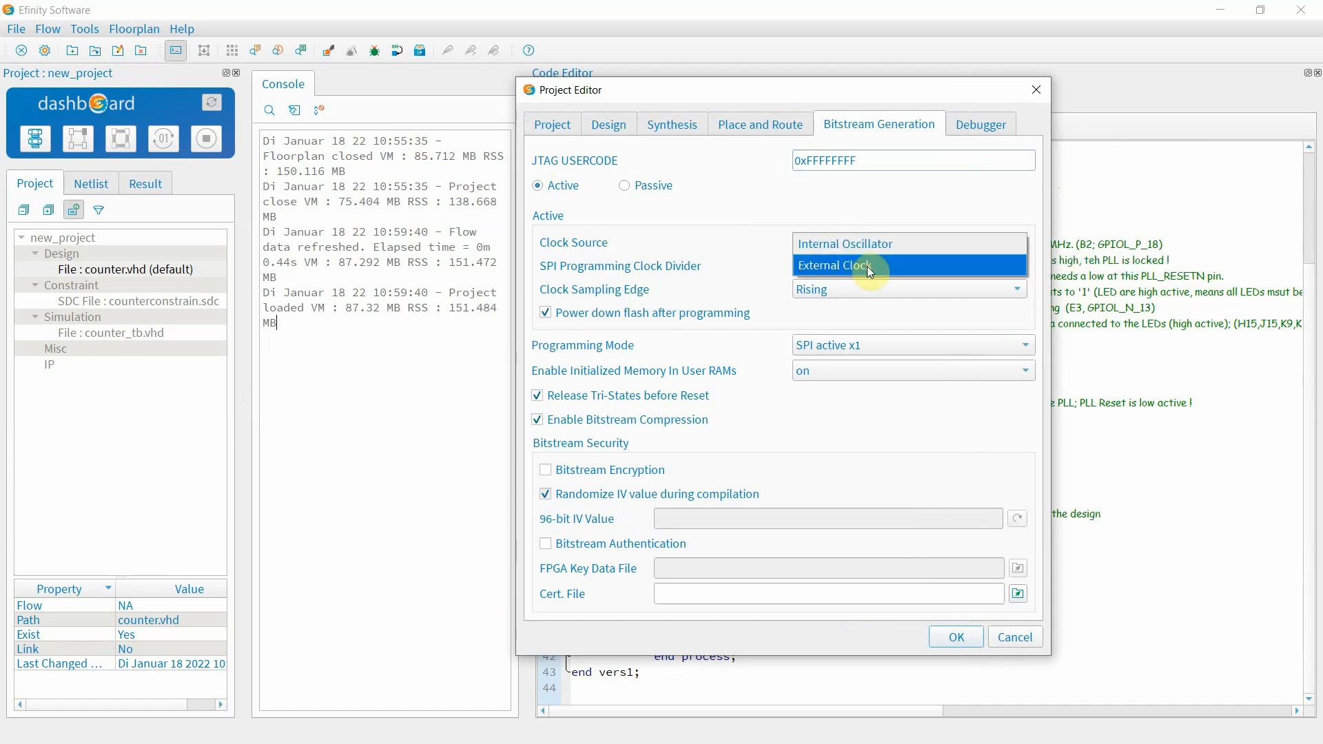
click(870, 268)
click(838, 267)
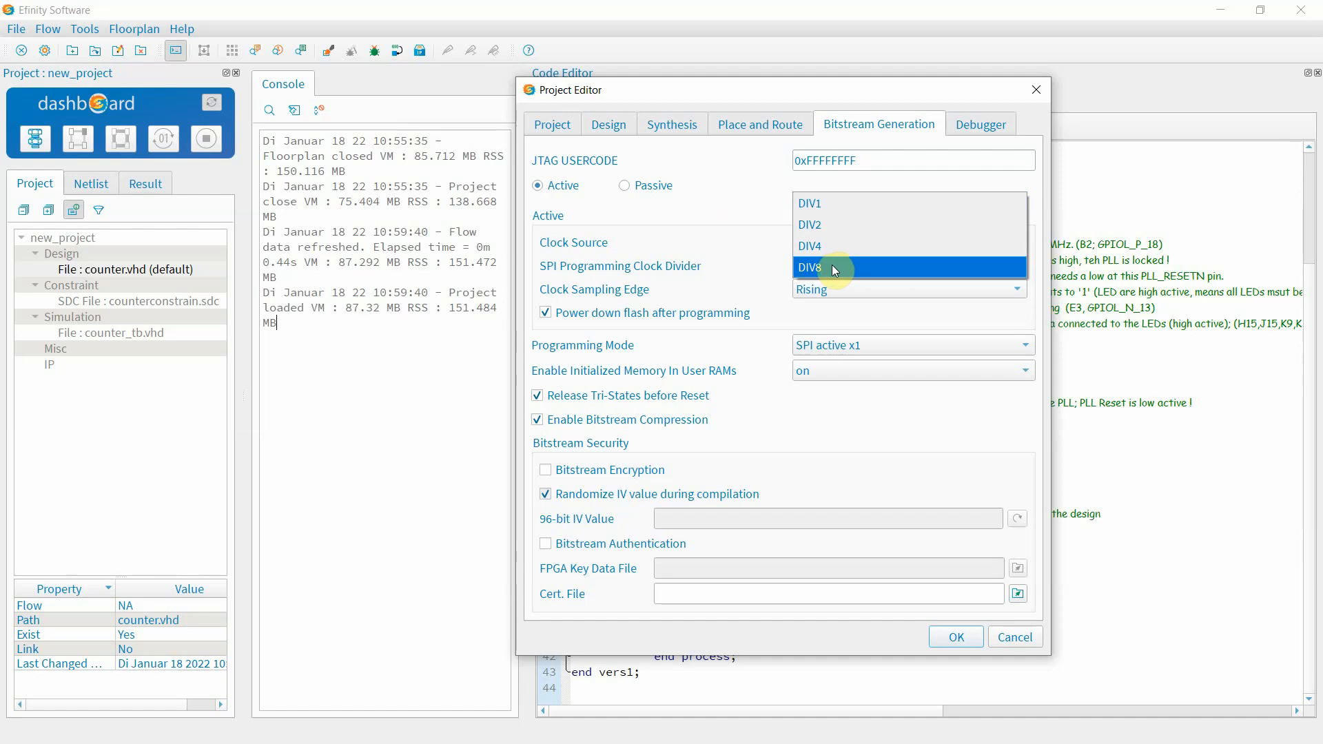
click(746, 250)
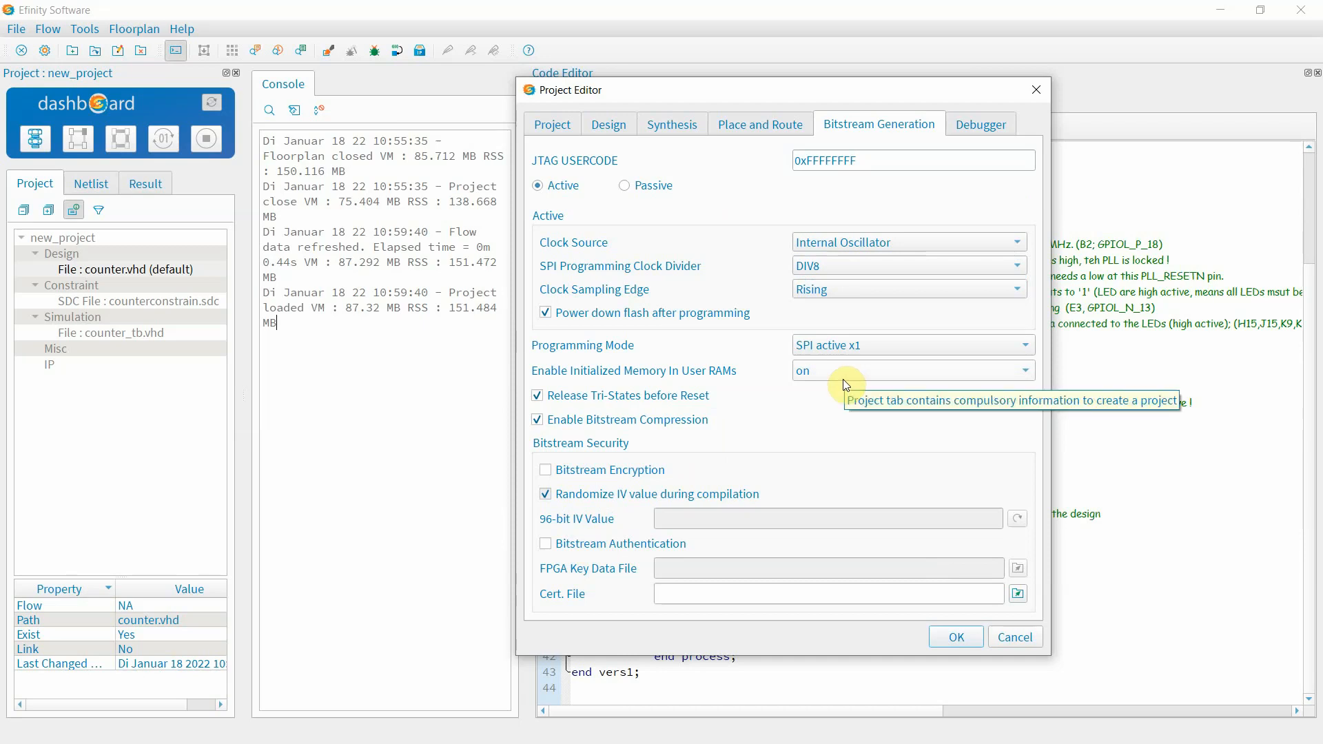
click(1036, 90)
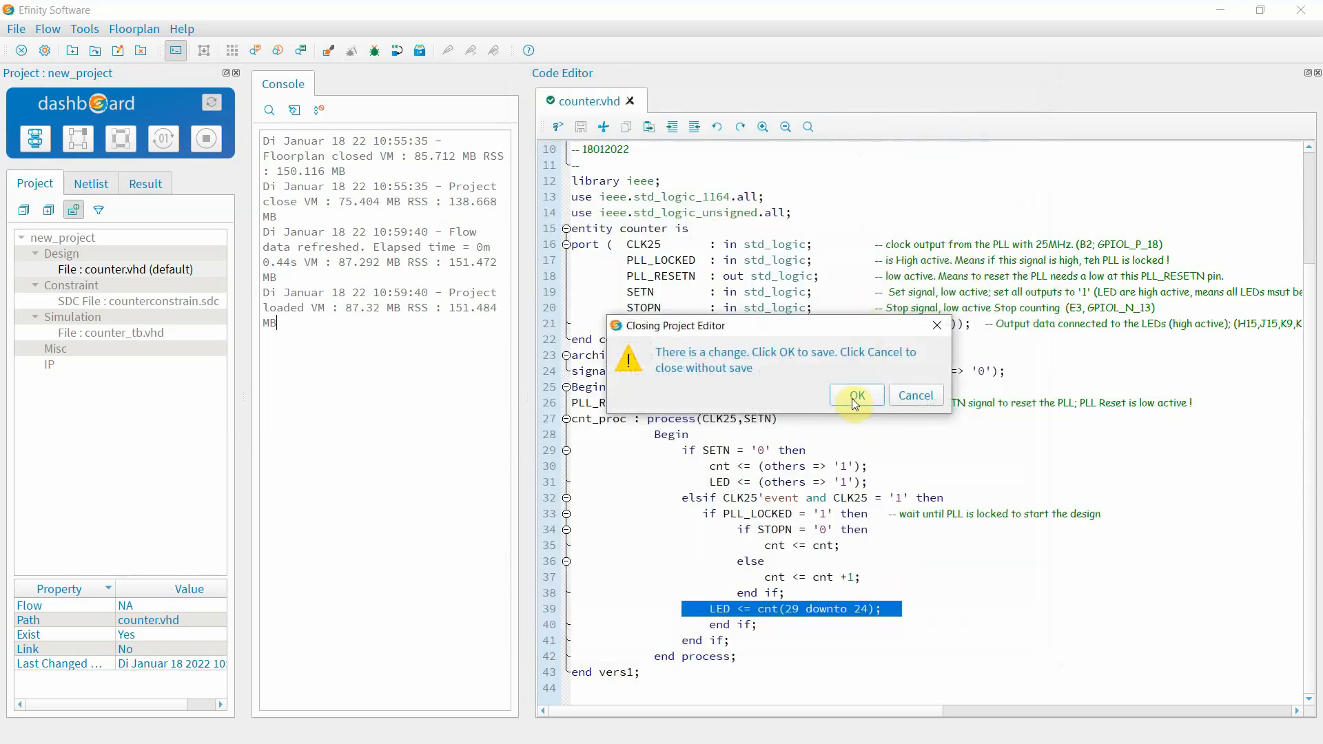
click(917, 398)
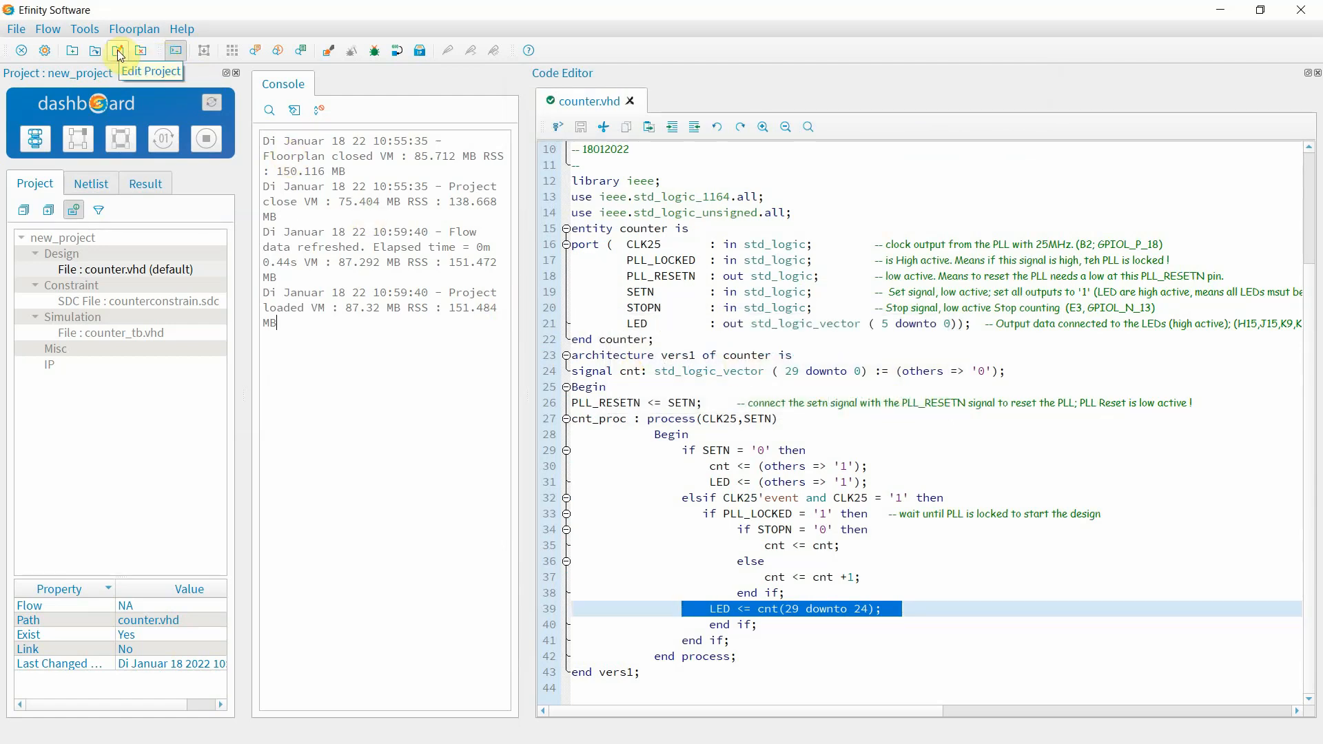
Widen the console and run only the synthesis stage of the counter design
drag(525, 187, 637, 193)
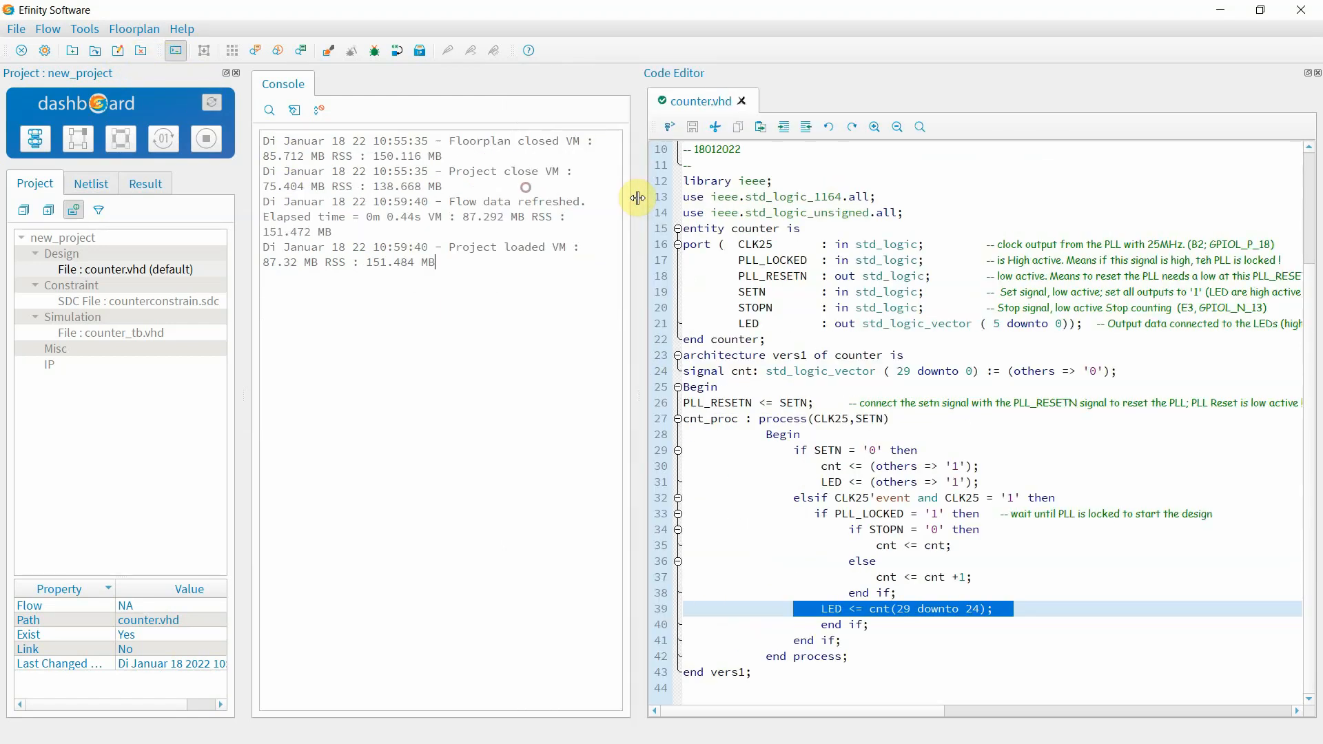
click(214, 100)
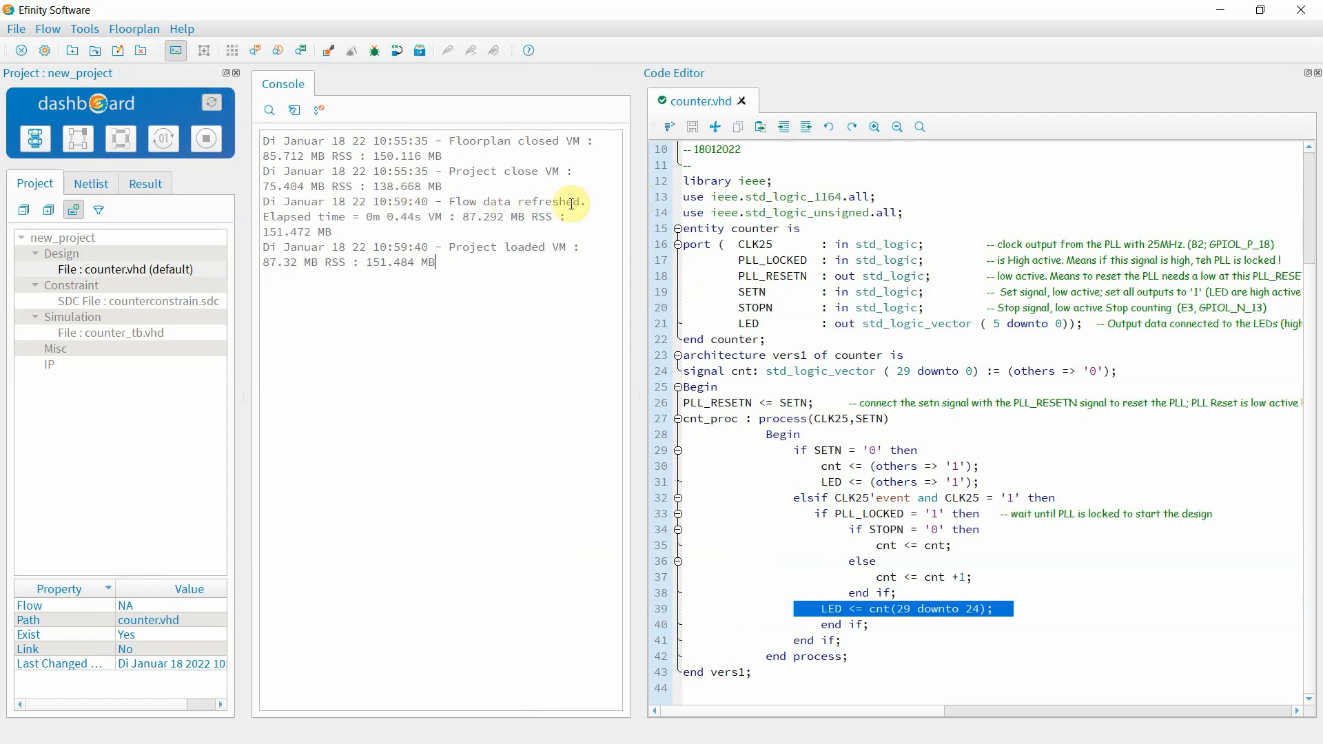
click(37, 139)
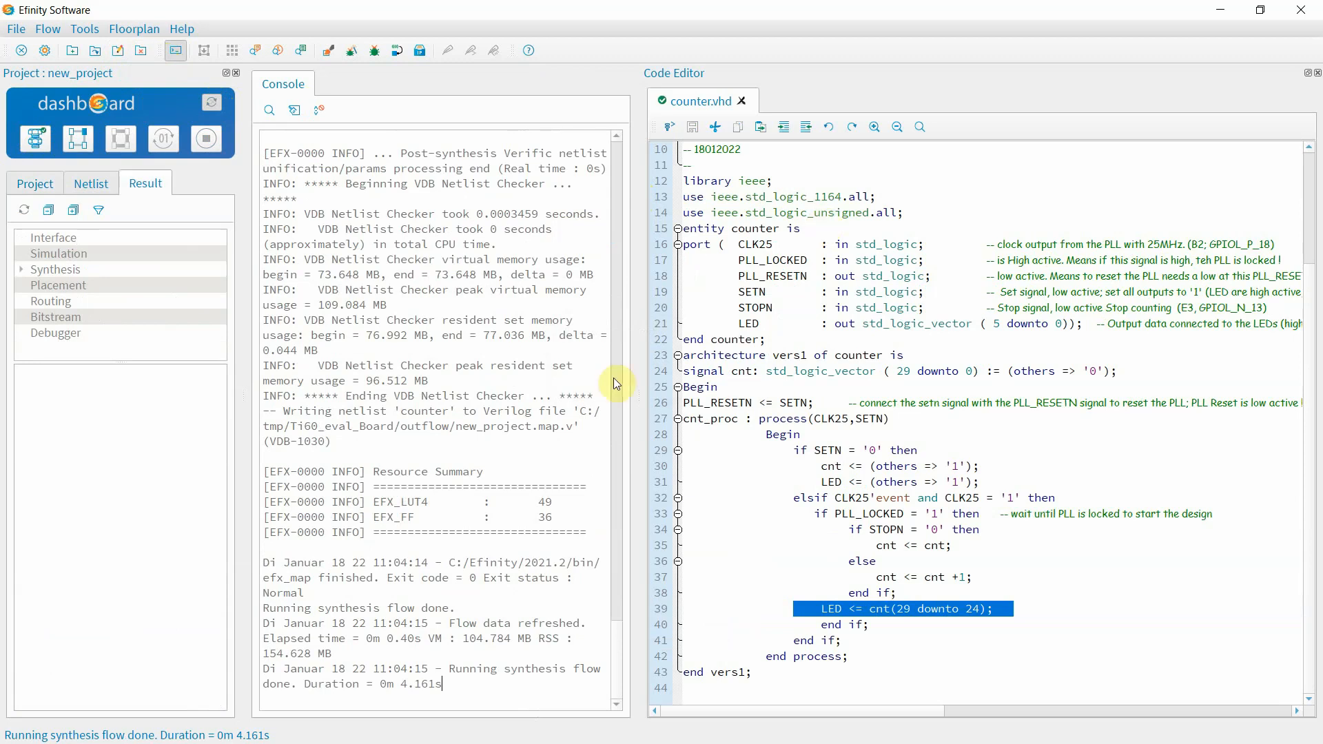
Highlight the EFX_LUT4 line in the console's resource summary and open the synthesis resource report new_project.res.csv
drag(558, 502, 375, 503)
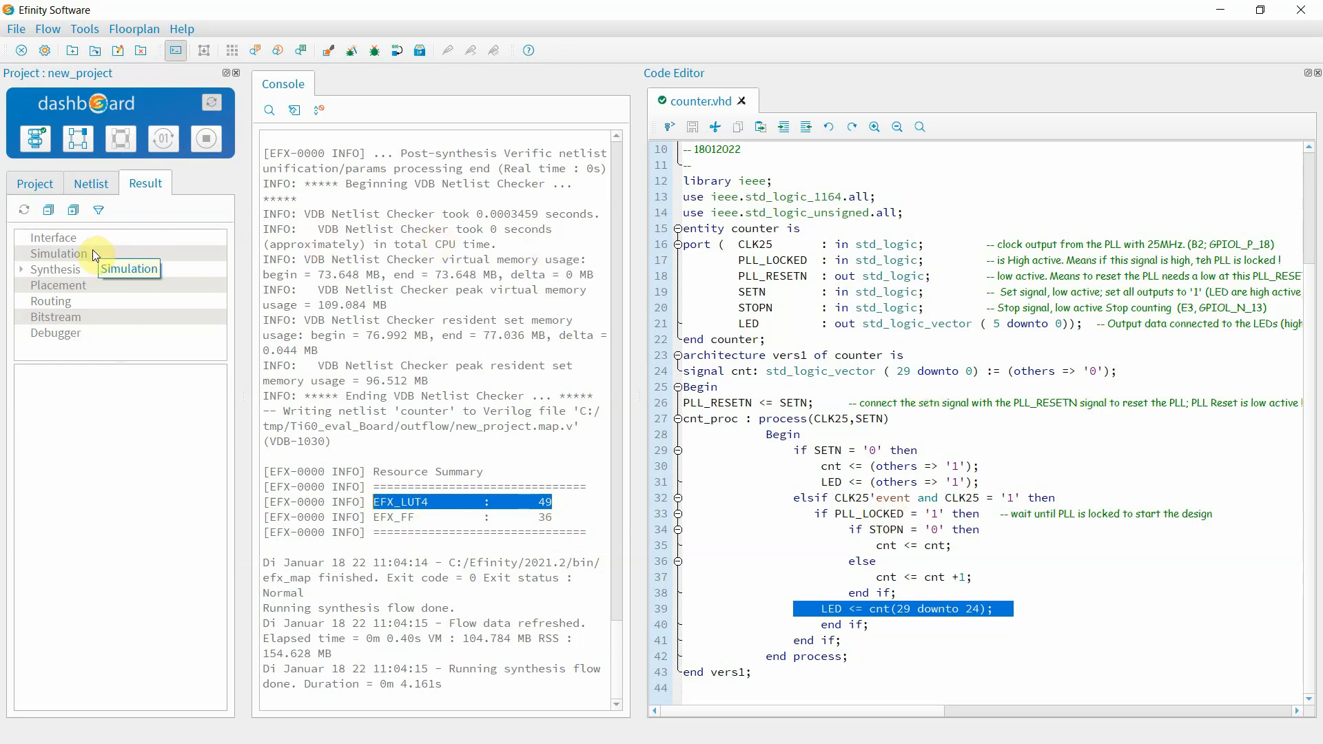
double_click(90, 269)
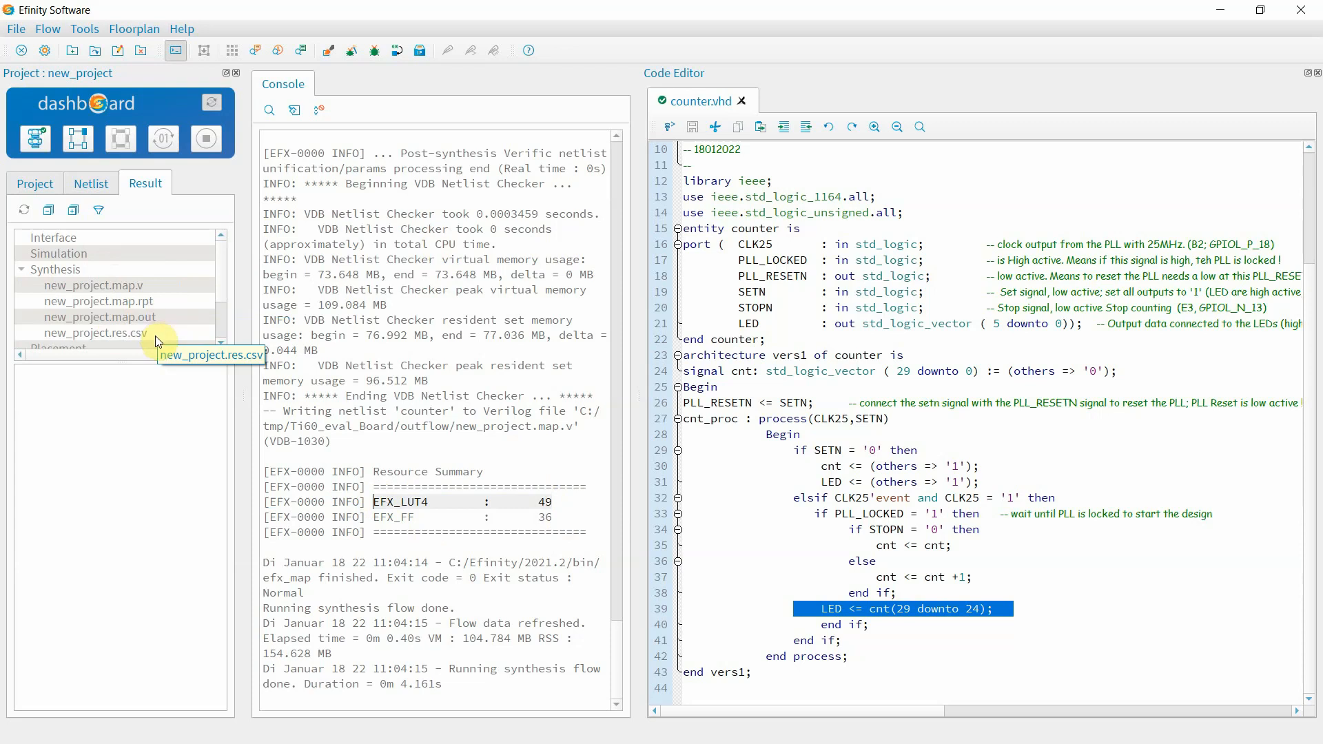
double_click(127, 332)
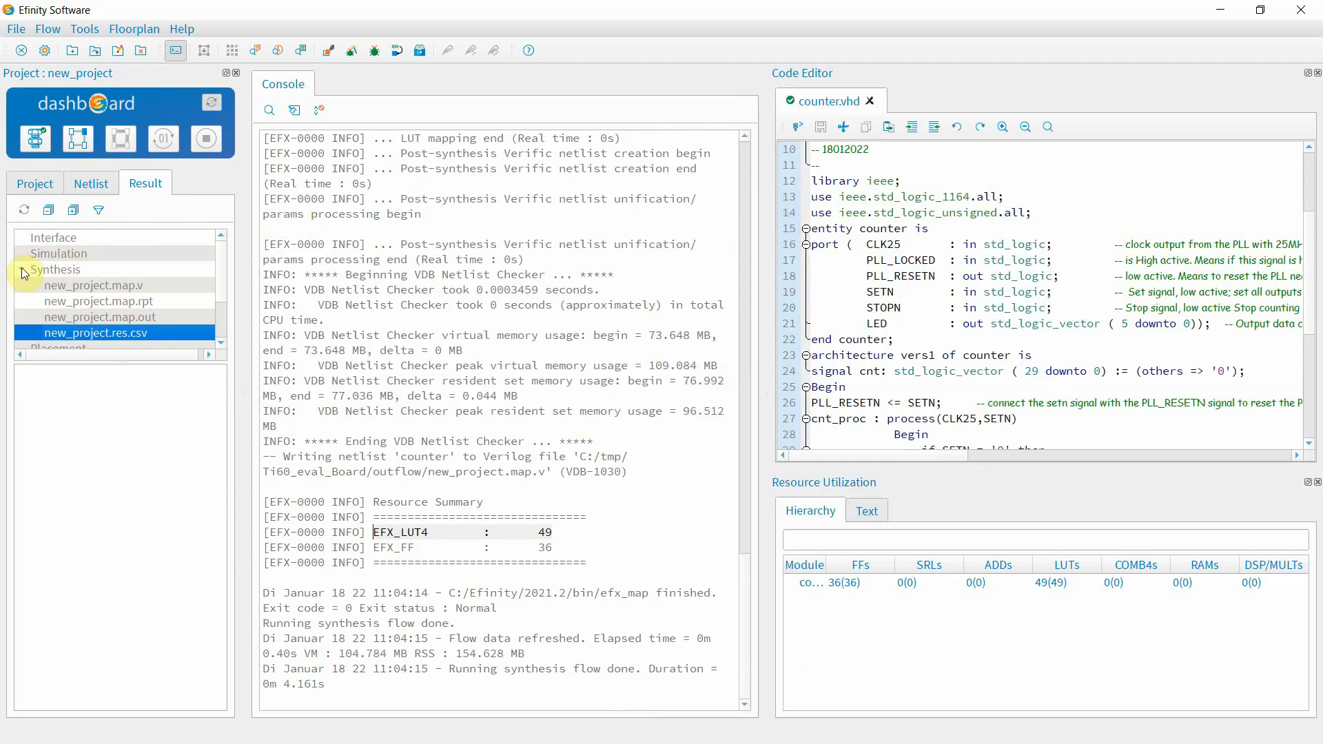
Open the project's constraint file counterconstrain.sdc in the code editor
click(34, 183)
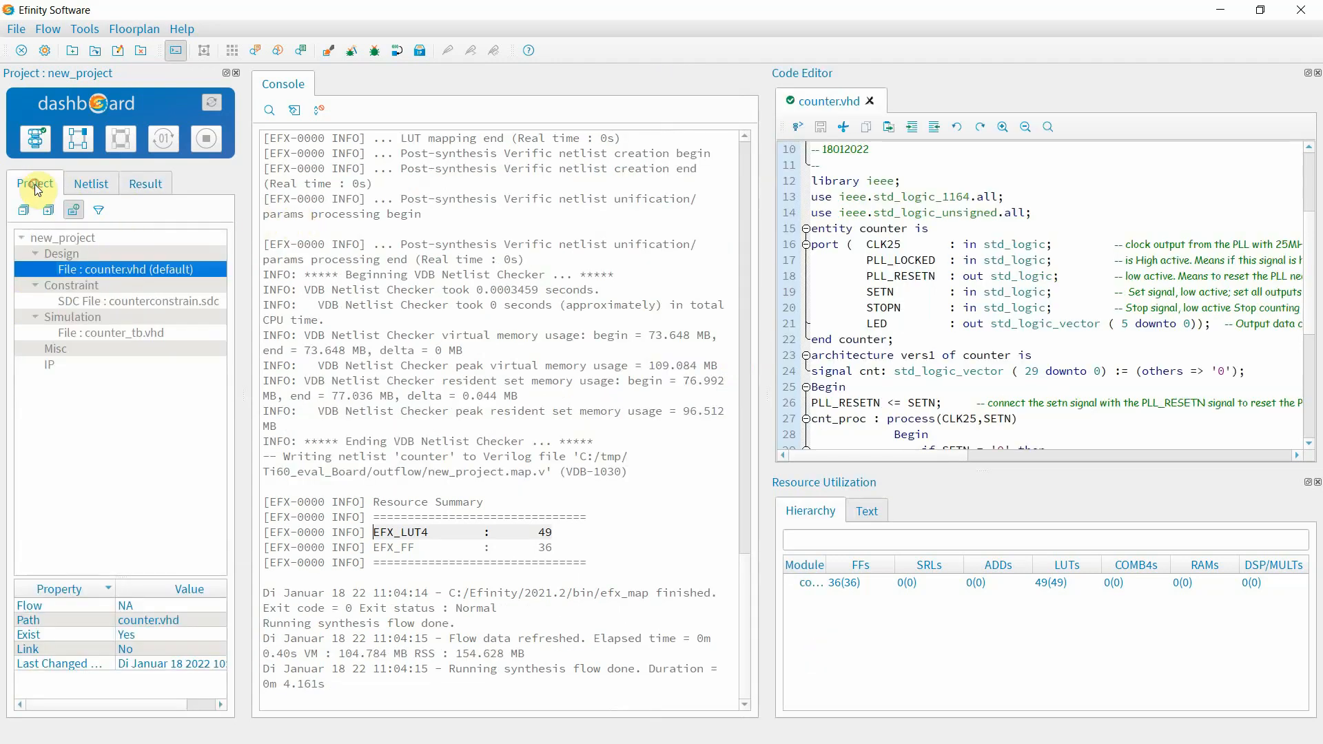
double_click(134, 301)
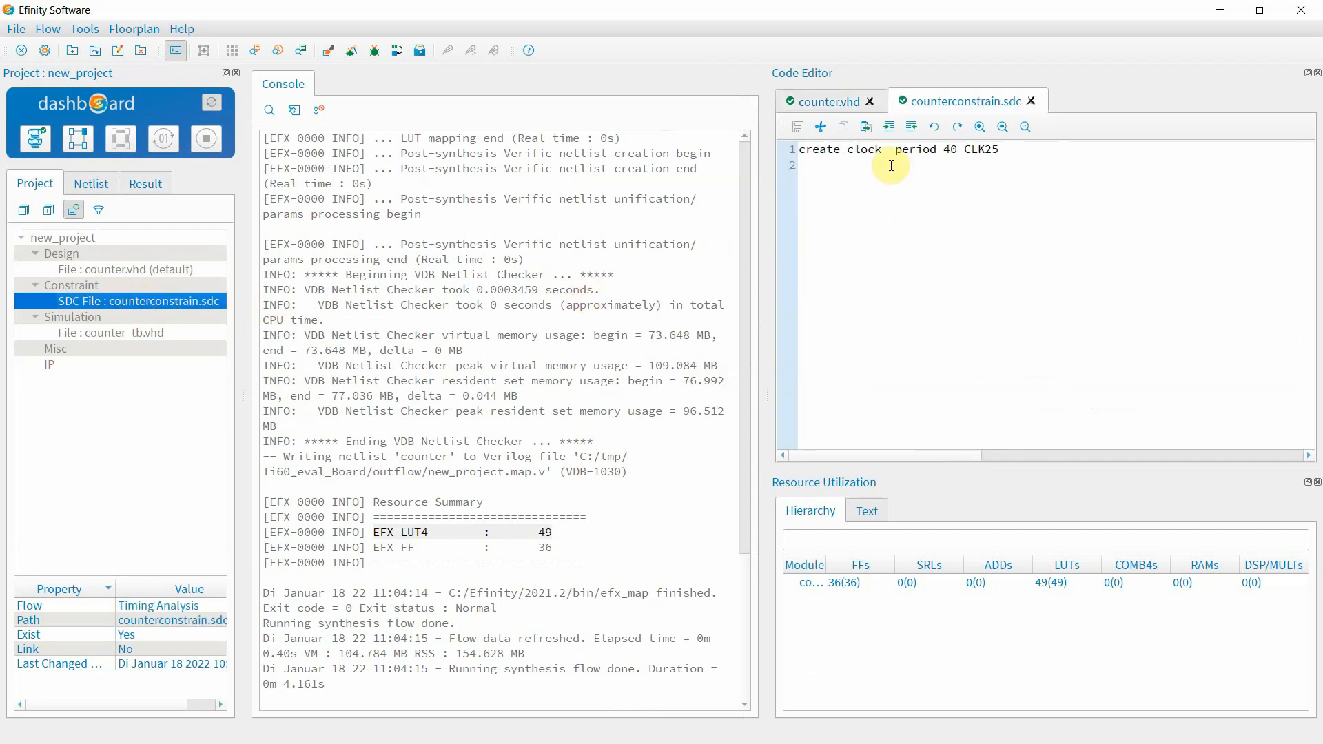
Close the counterconstrain.sdc file and open the Interface Designer in a maximized window
click(1028, 156)
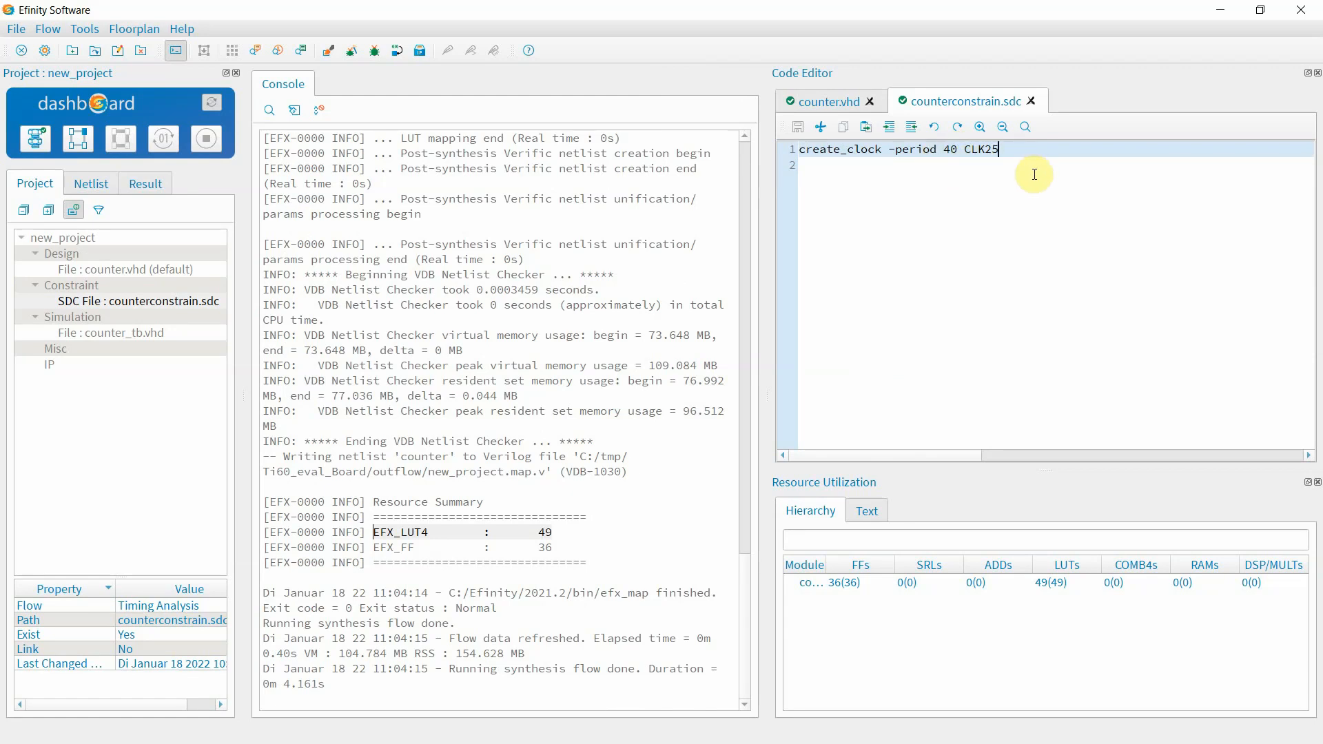
click(1032, 102)
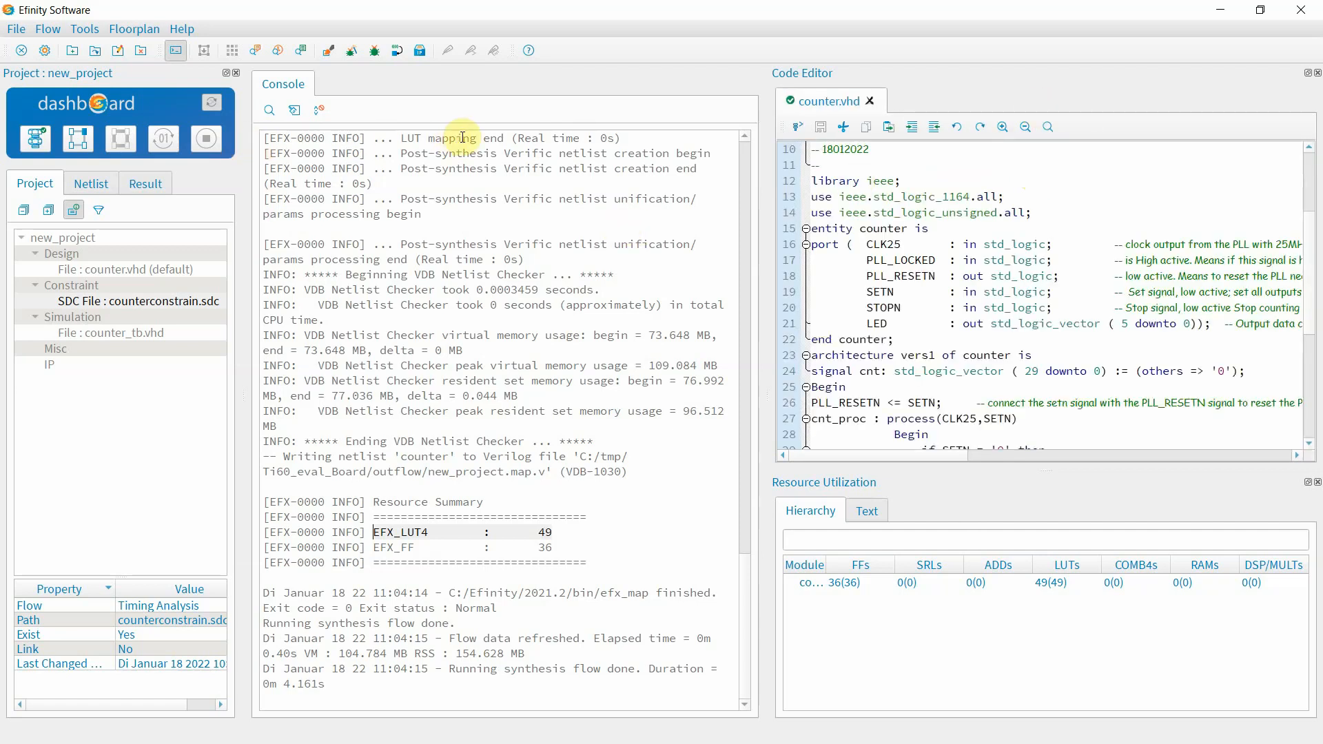
click(330, 53)
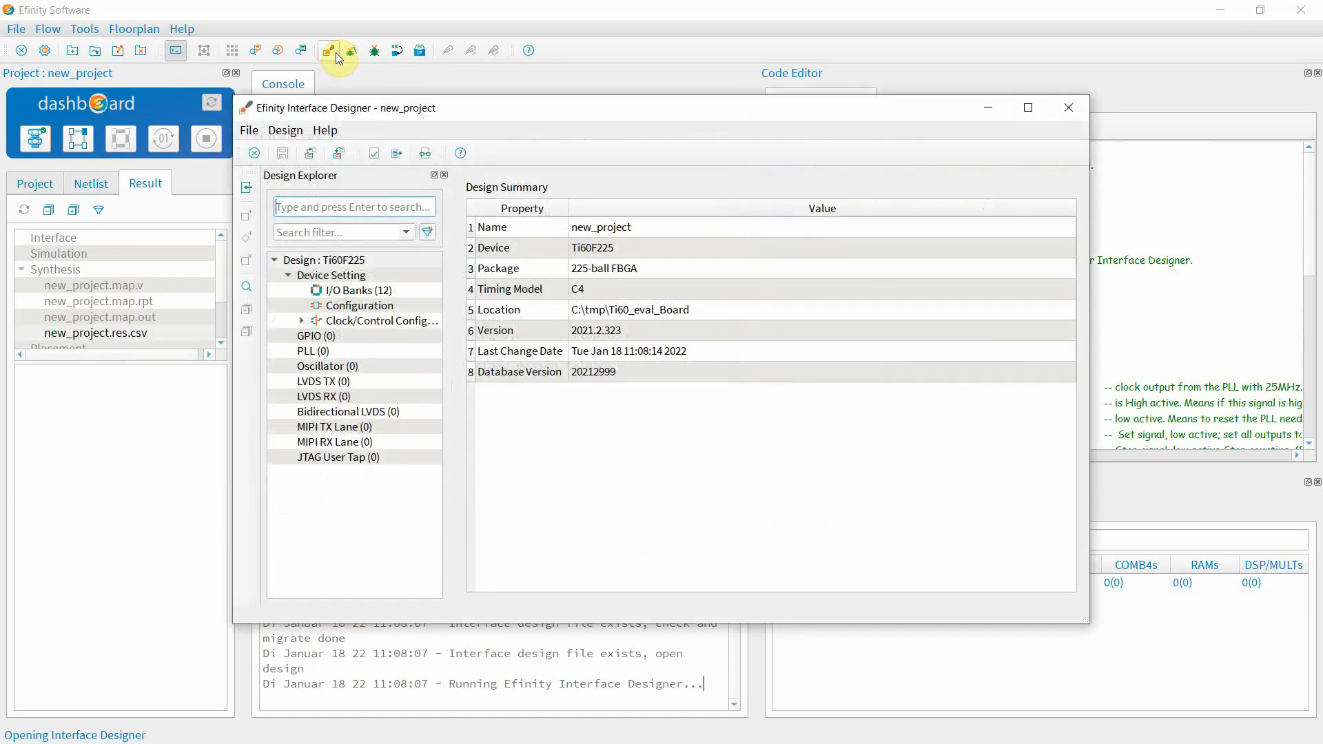
drag(689, 108, 546, 43)
click(887, 45)
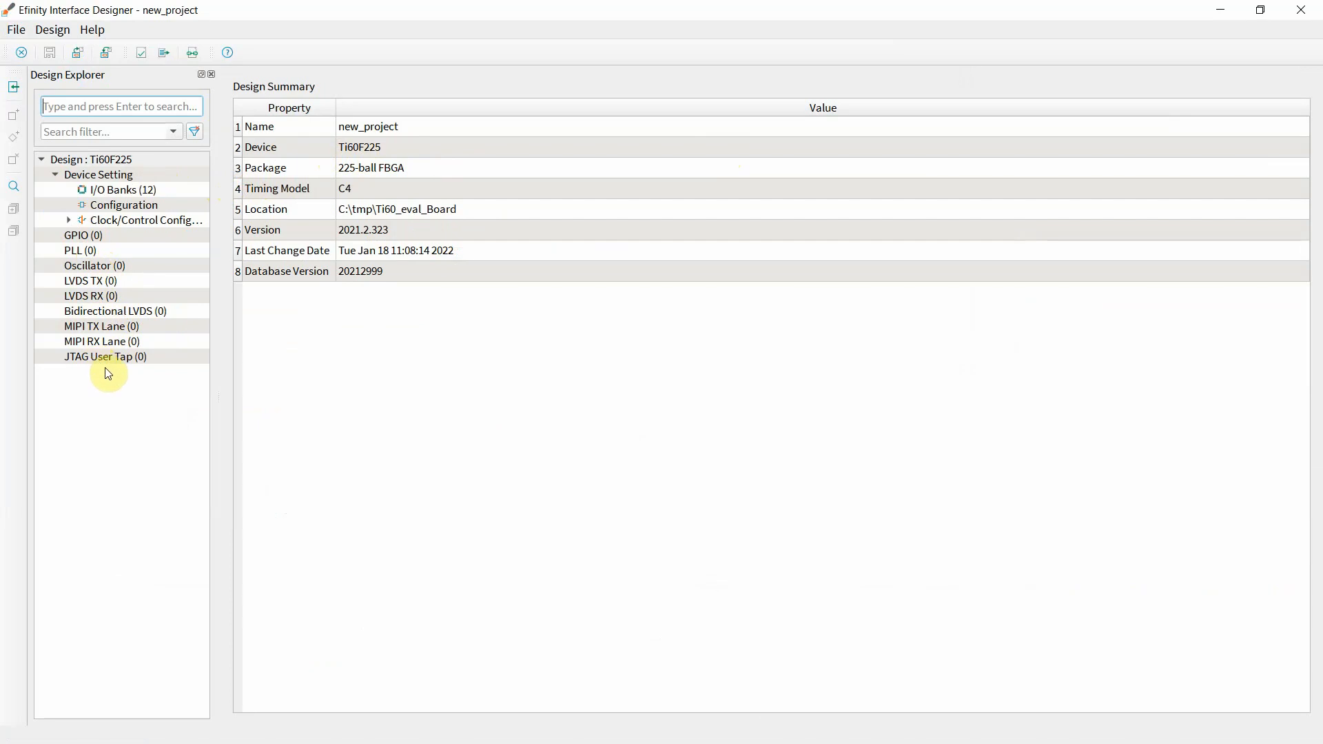
Start a new GPIO bus named LED with MSB 5, LSB 0 and output mode
click(78, 239)
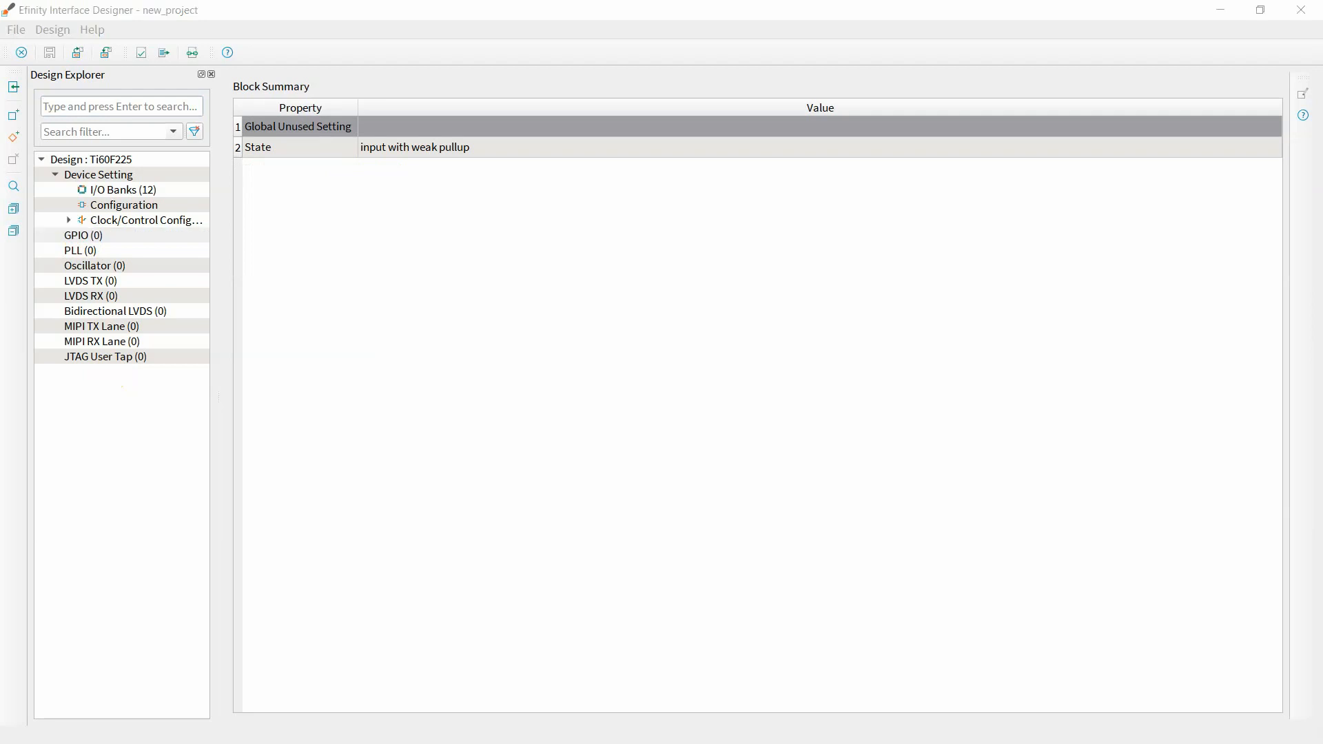
right_click(103, 236)
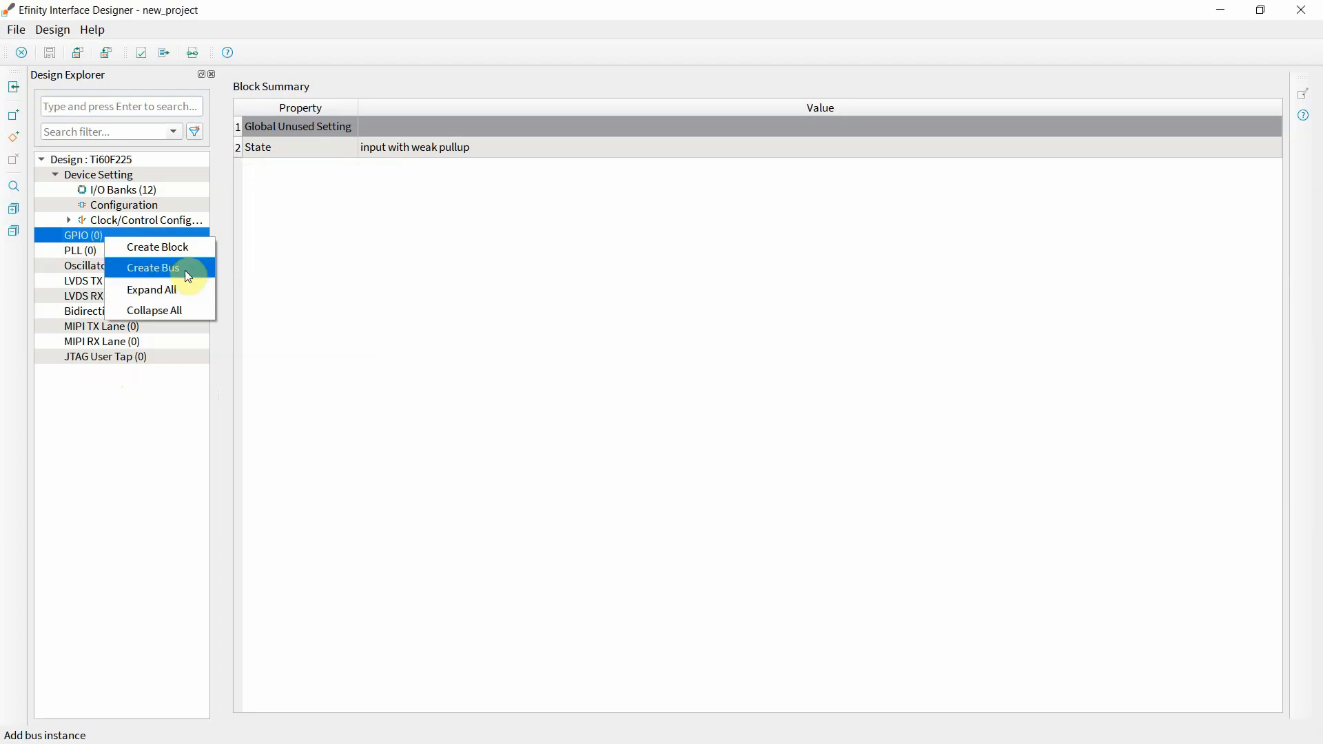
click(185, 268)
click(567, 313)
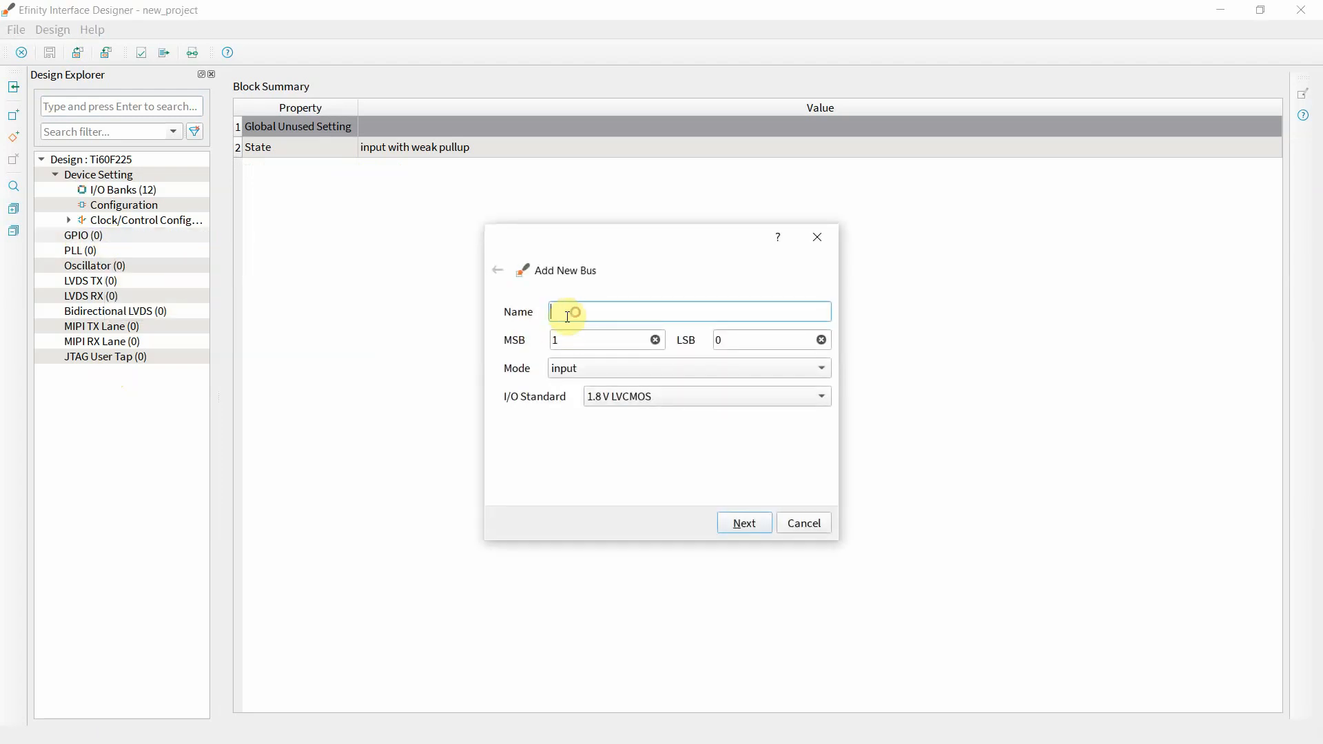
text(LED)
drag(570, 345, 524, 342)
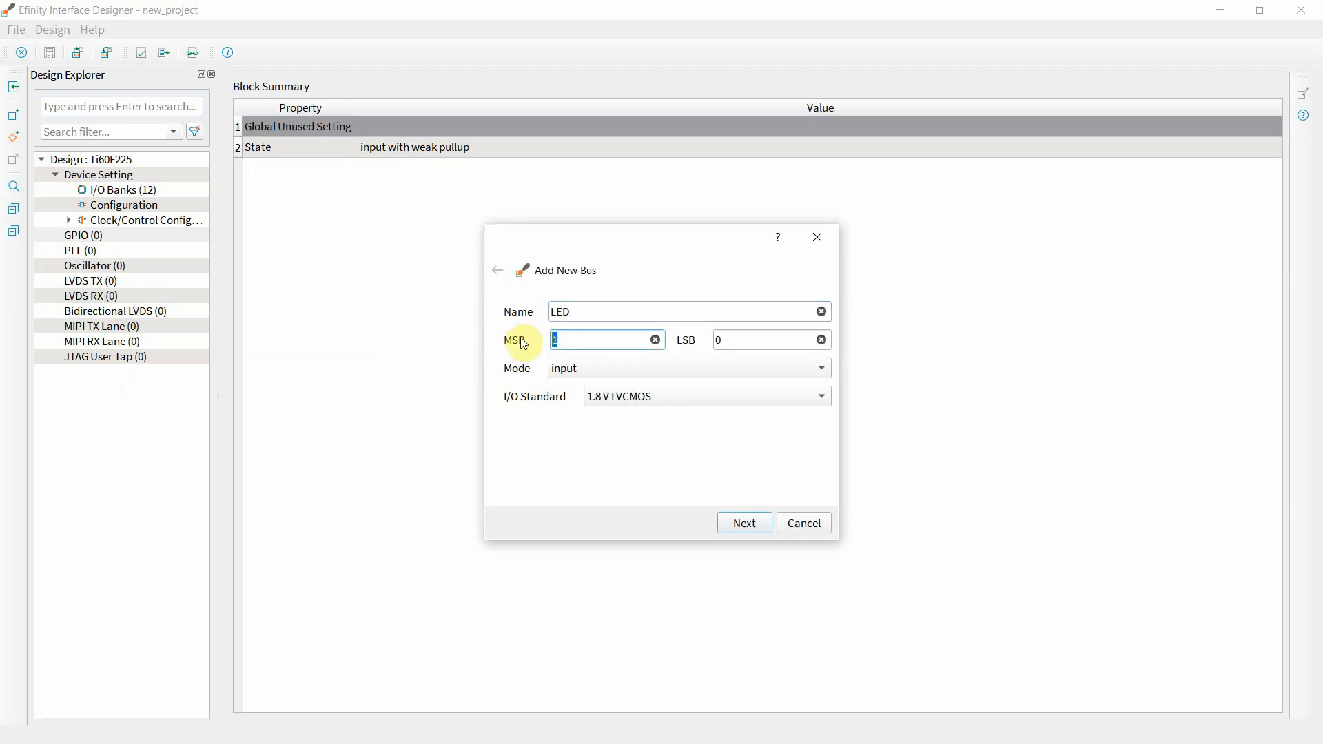
text(5)
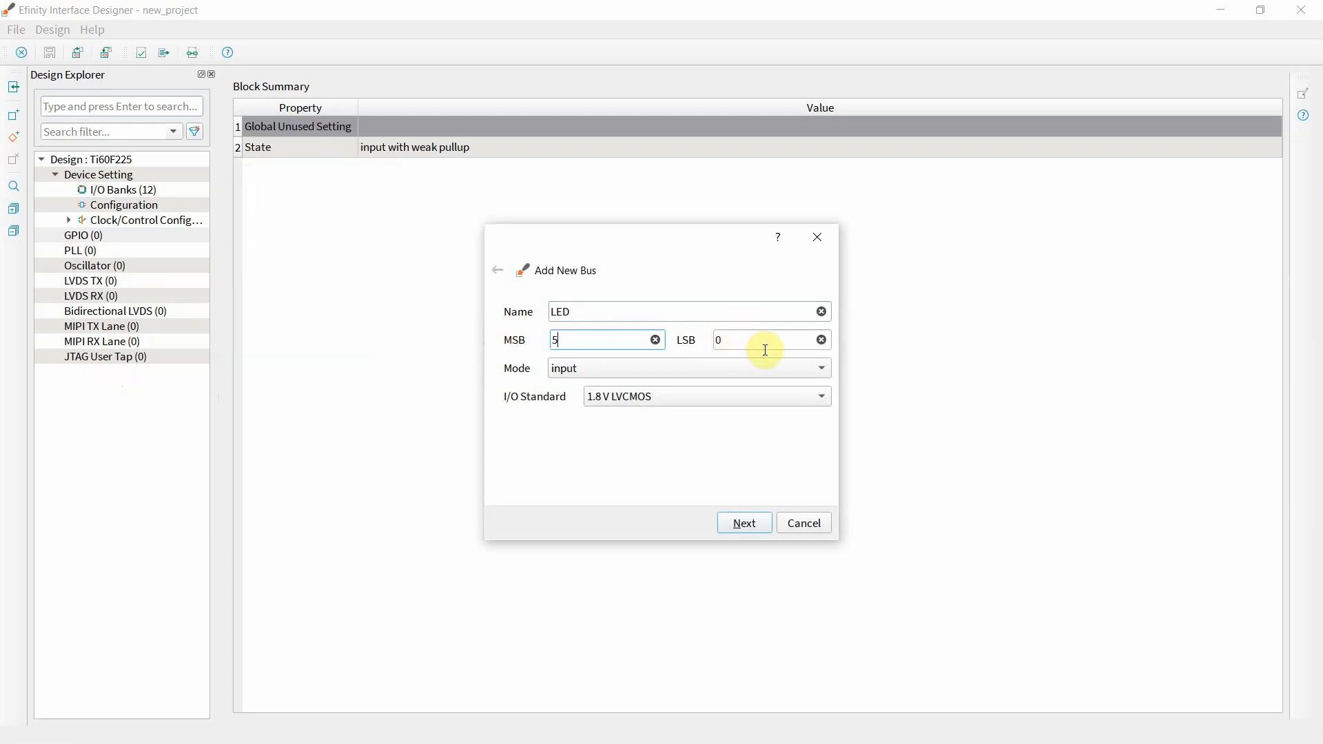
click(666, 370)
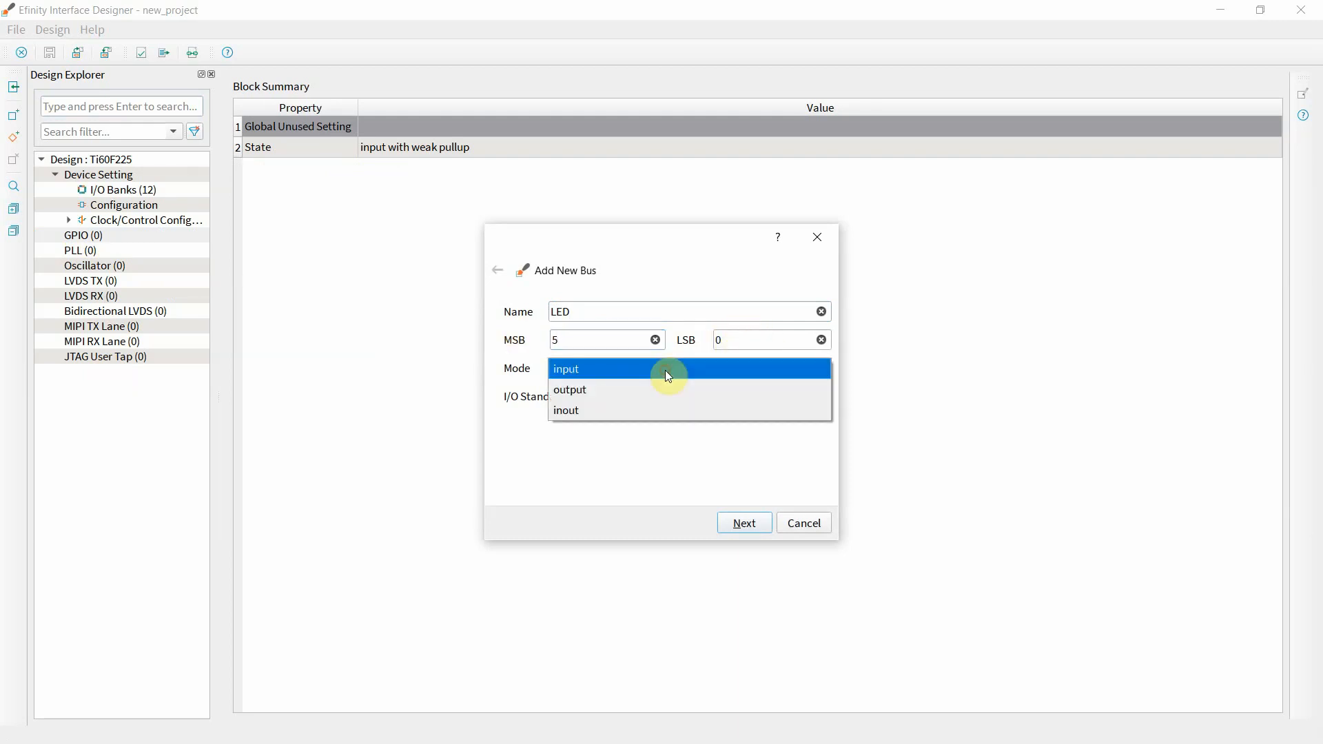
click(645, 388)
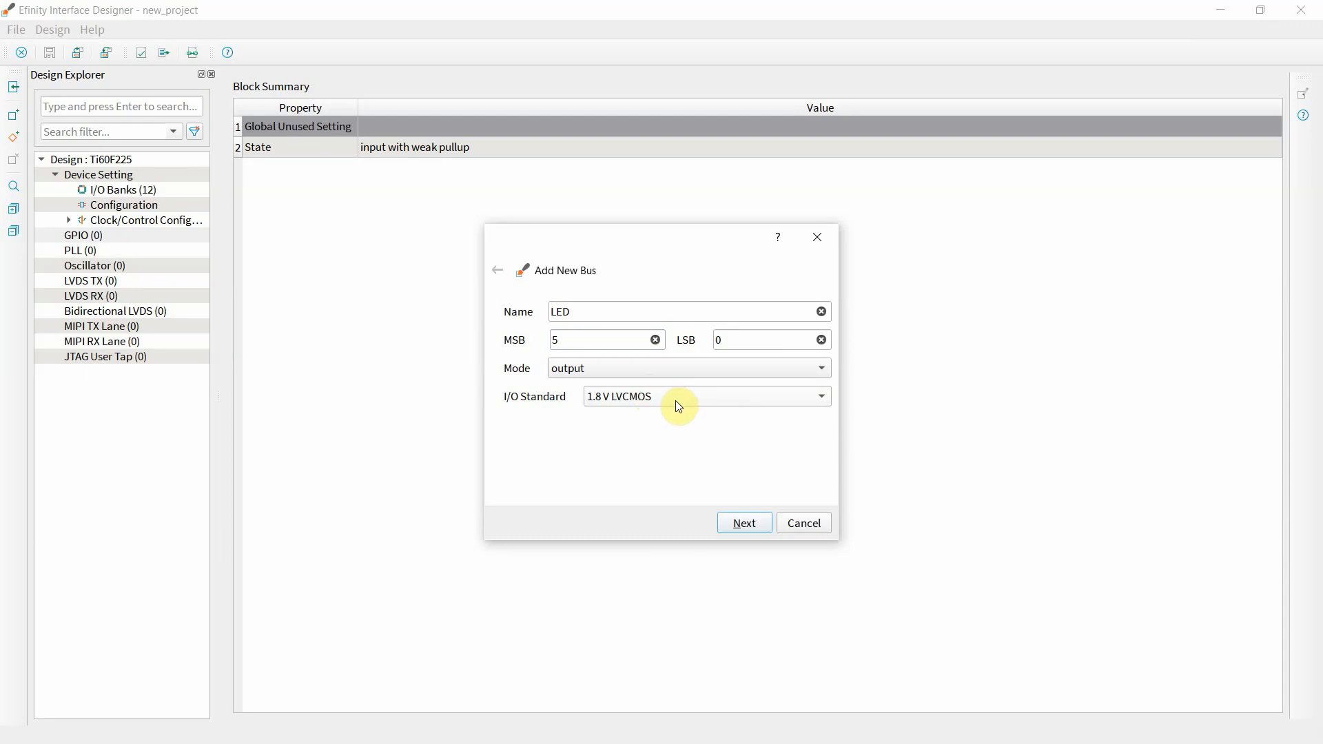
click(745, 522)
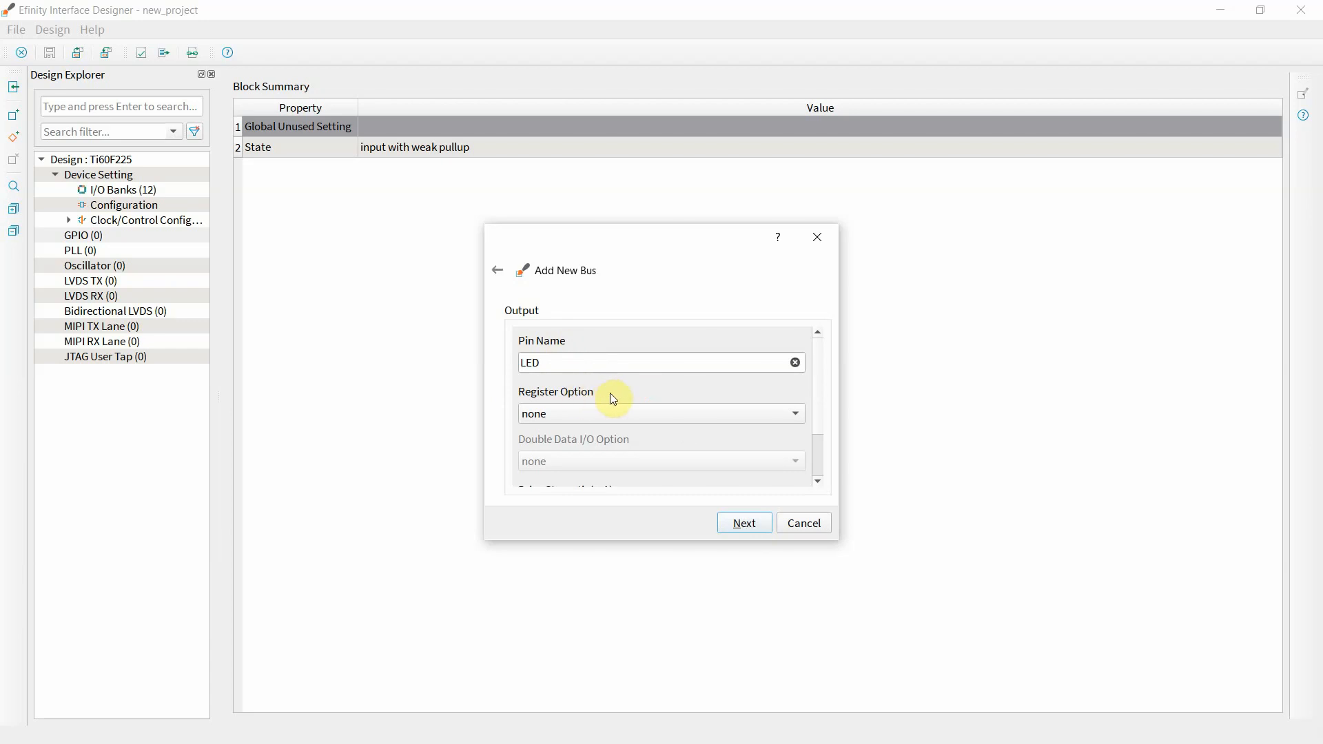
Set the LED bus drive strength to 16 mA, review its property summary and finish creating the bus
scroll(611, 394, down, 2)
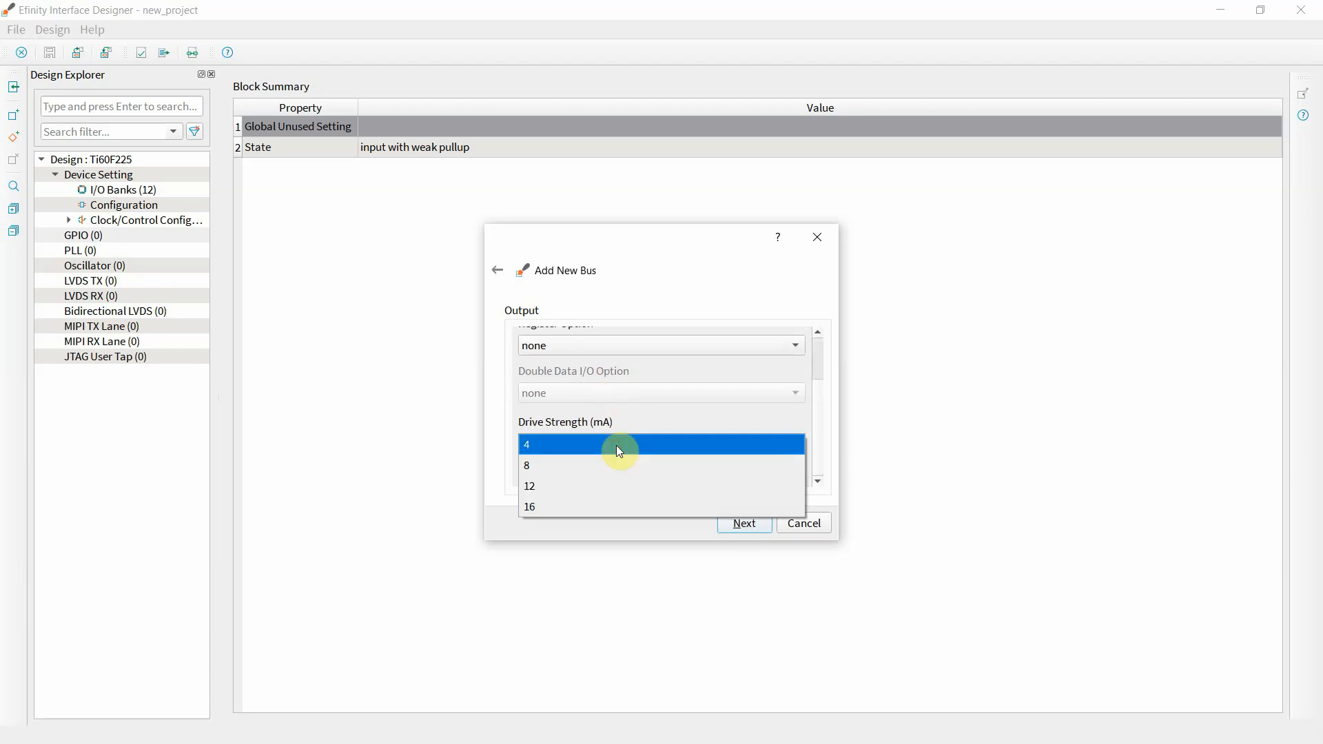
click(590, 508)
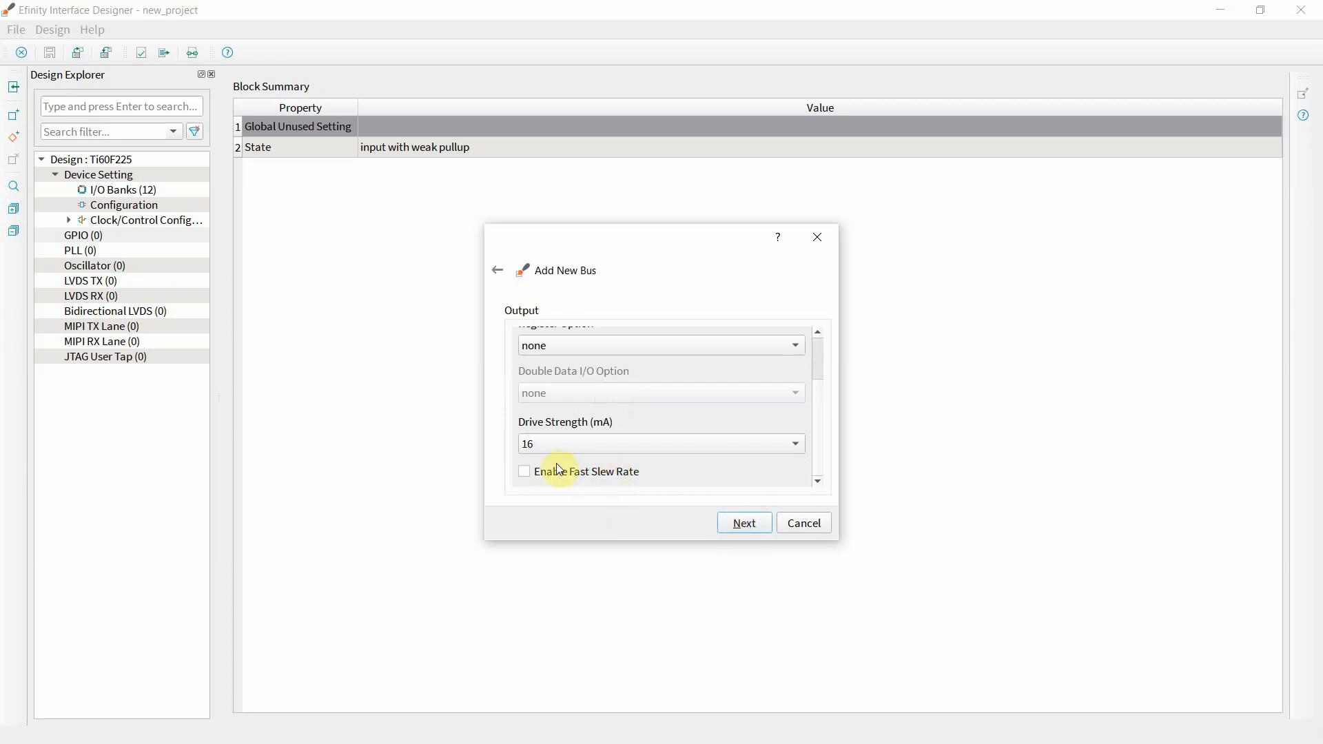
click(742, 526)
scroll(822, 382, down, 4)
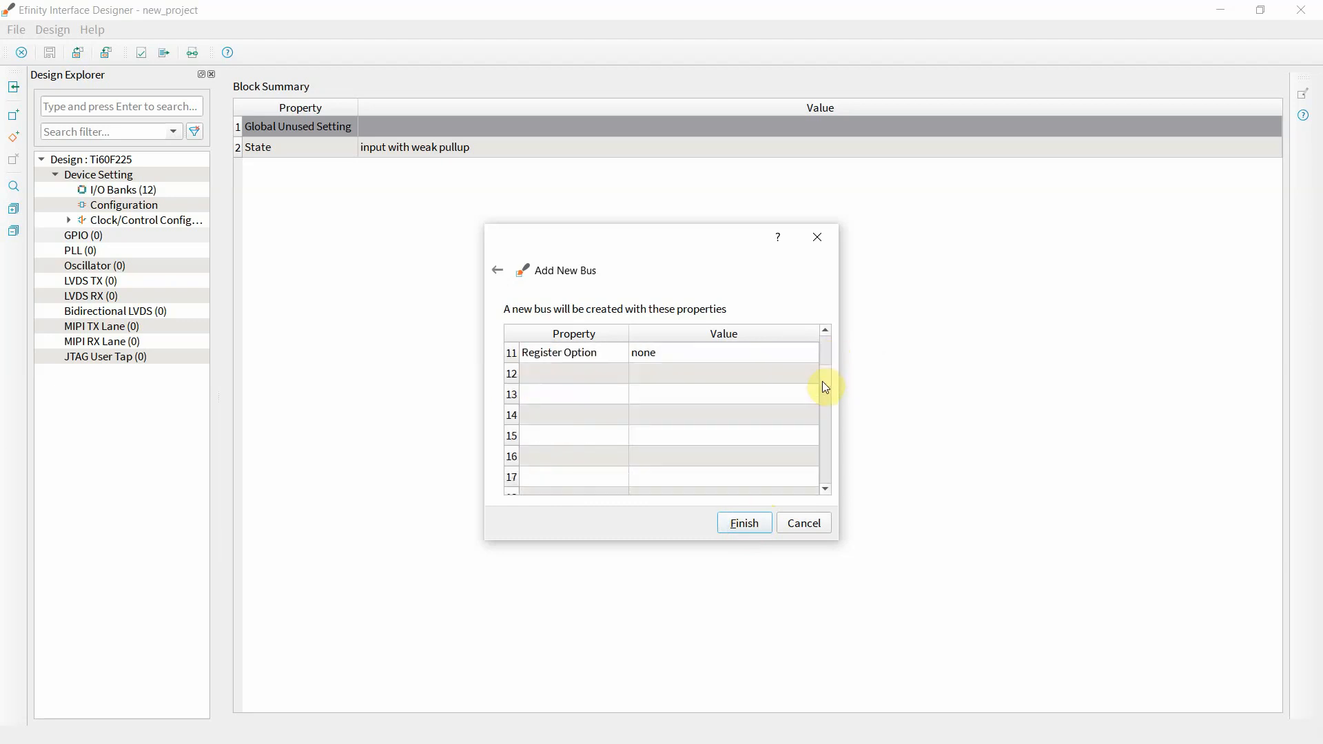
scroll(822, 358, up, 3)
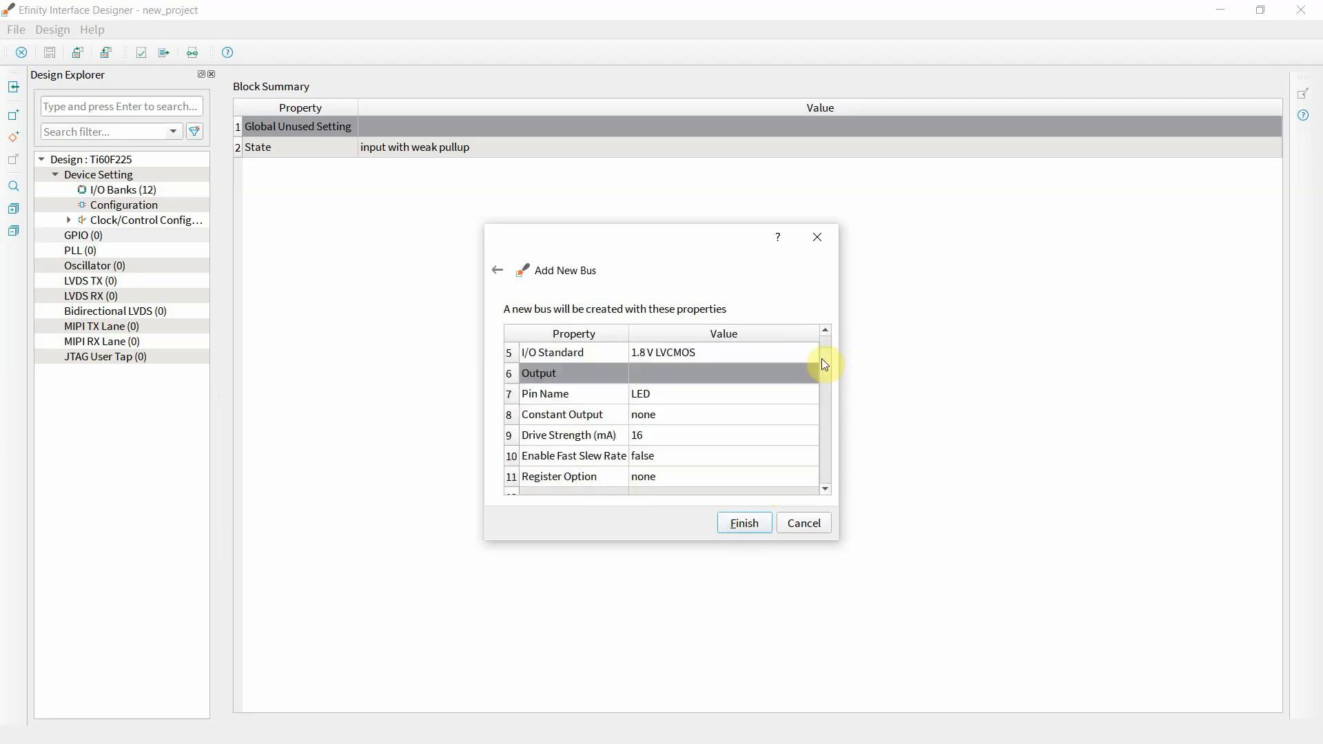
click(745, 523)
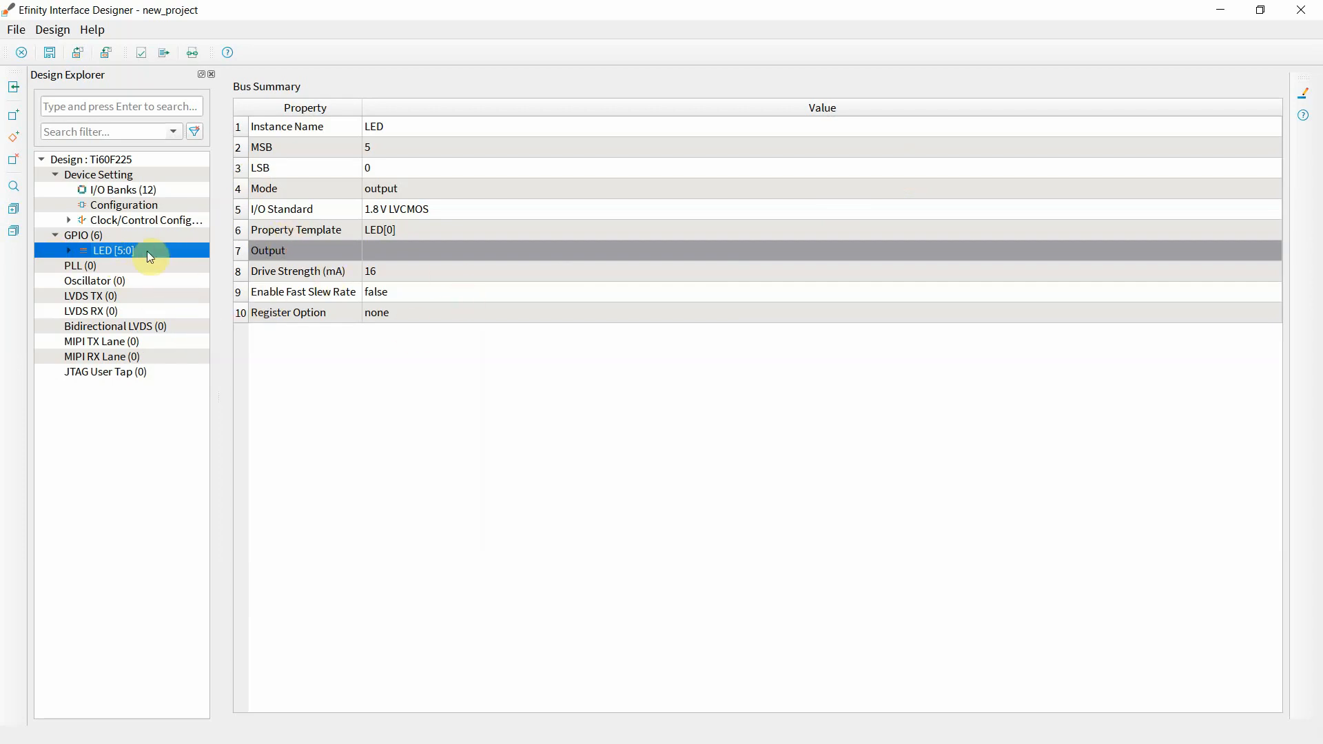
Add three single GPIO blocks to the design alongside the LED bus
click(86, 237)
right_click(86, 236)
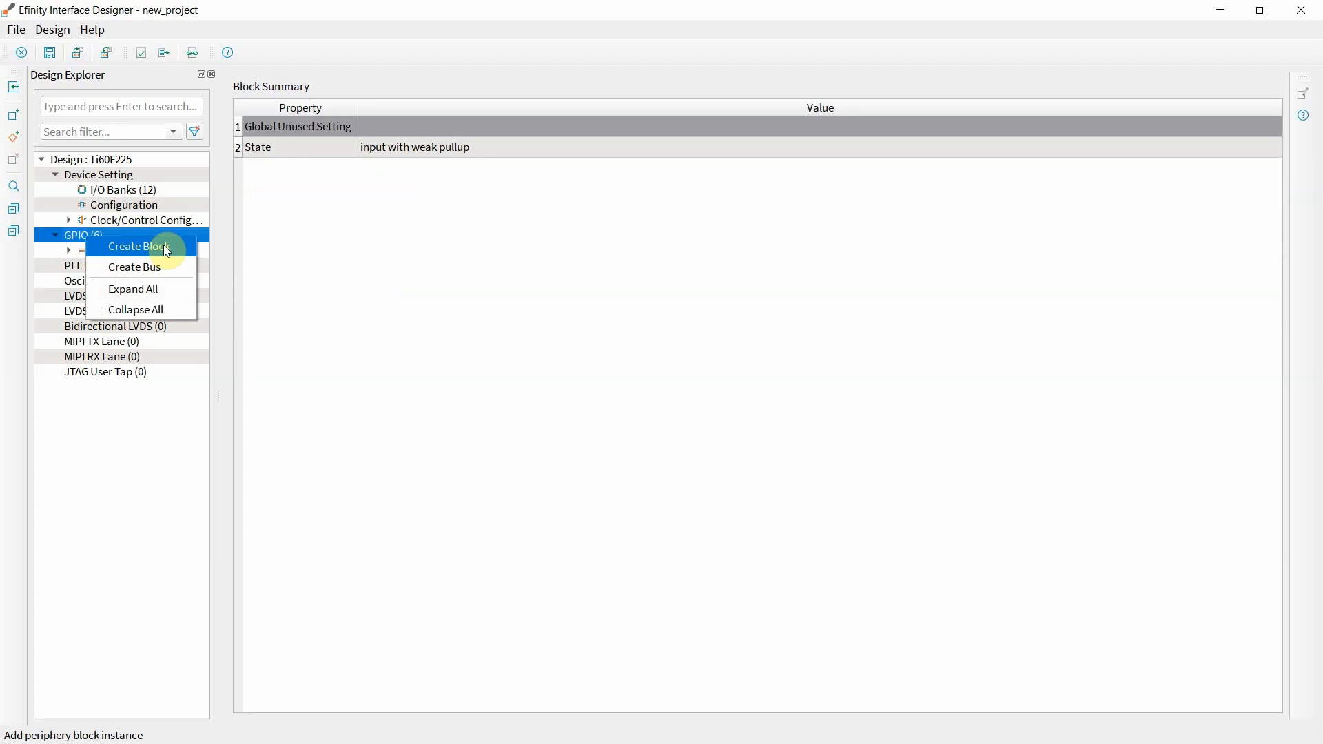
click(165, 248)
click(109, 235)
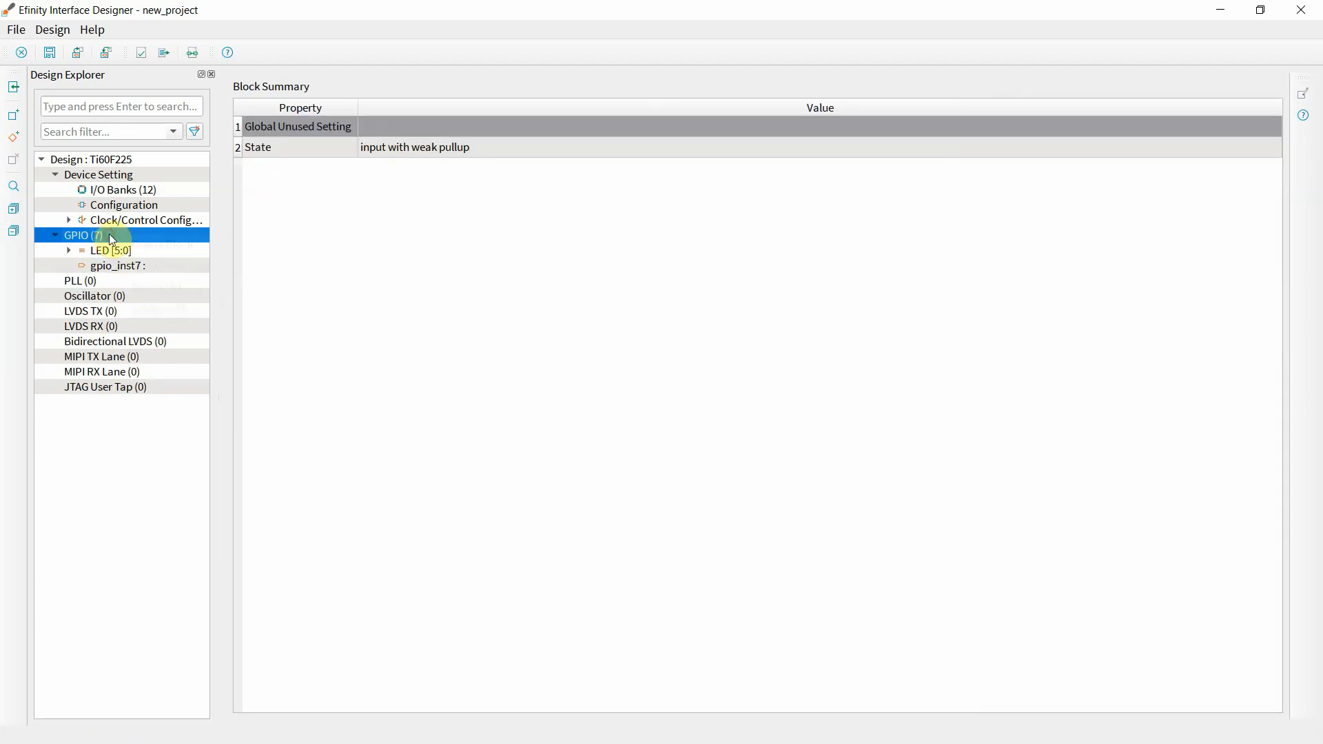
right_click(109, 235)
click(176, 248)
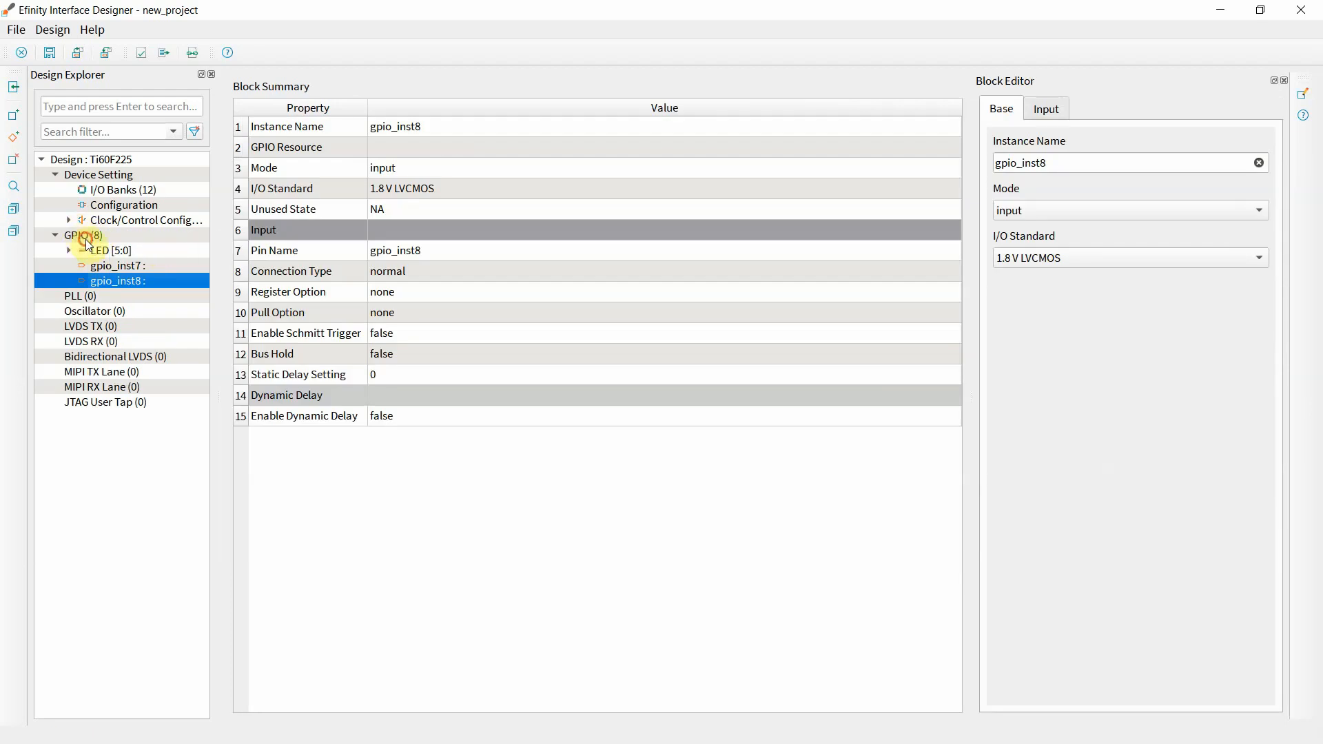
click(93, 237)
right_click(93, 237)
click(164, 247)
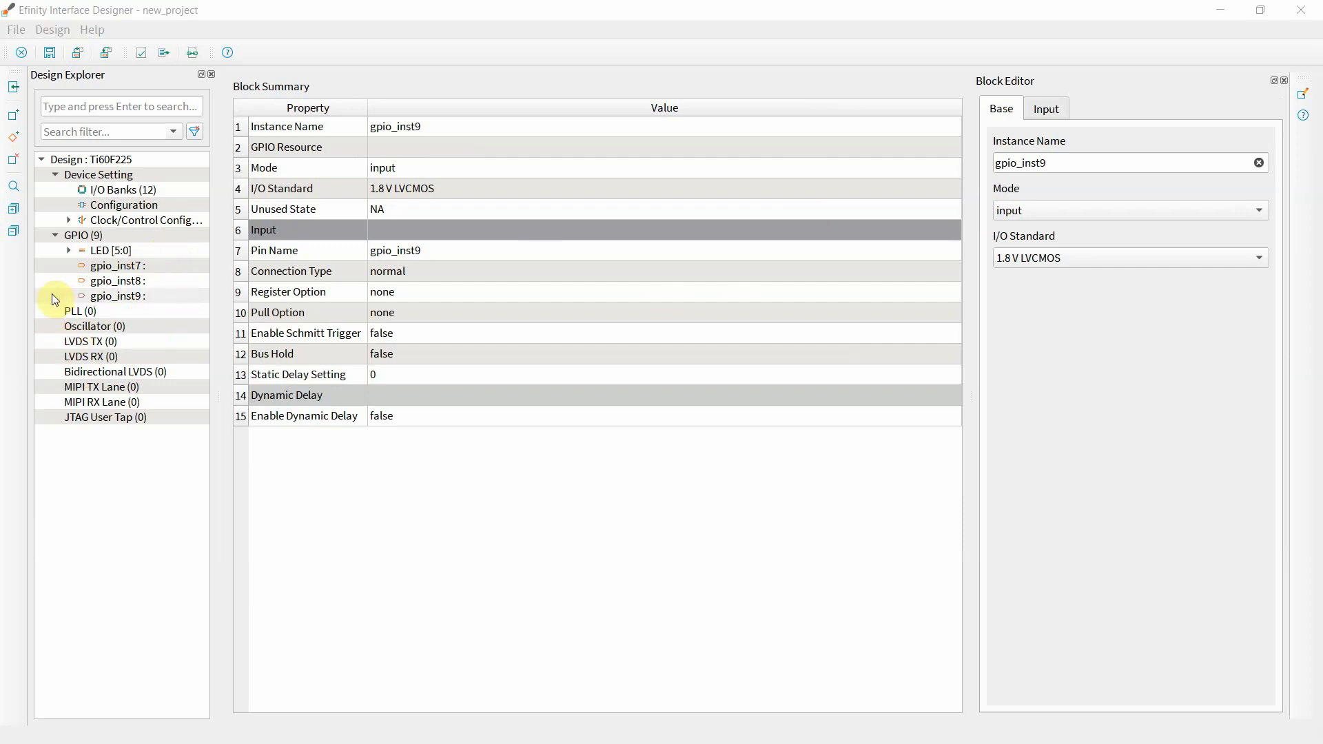
Show the GPIO Resource Assigner and enlarge it to fit all LED and GPIO instances
click(110, 251)
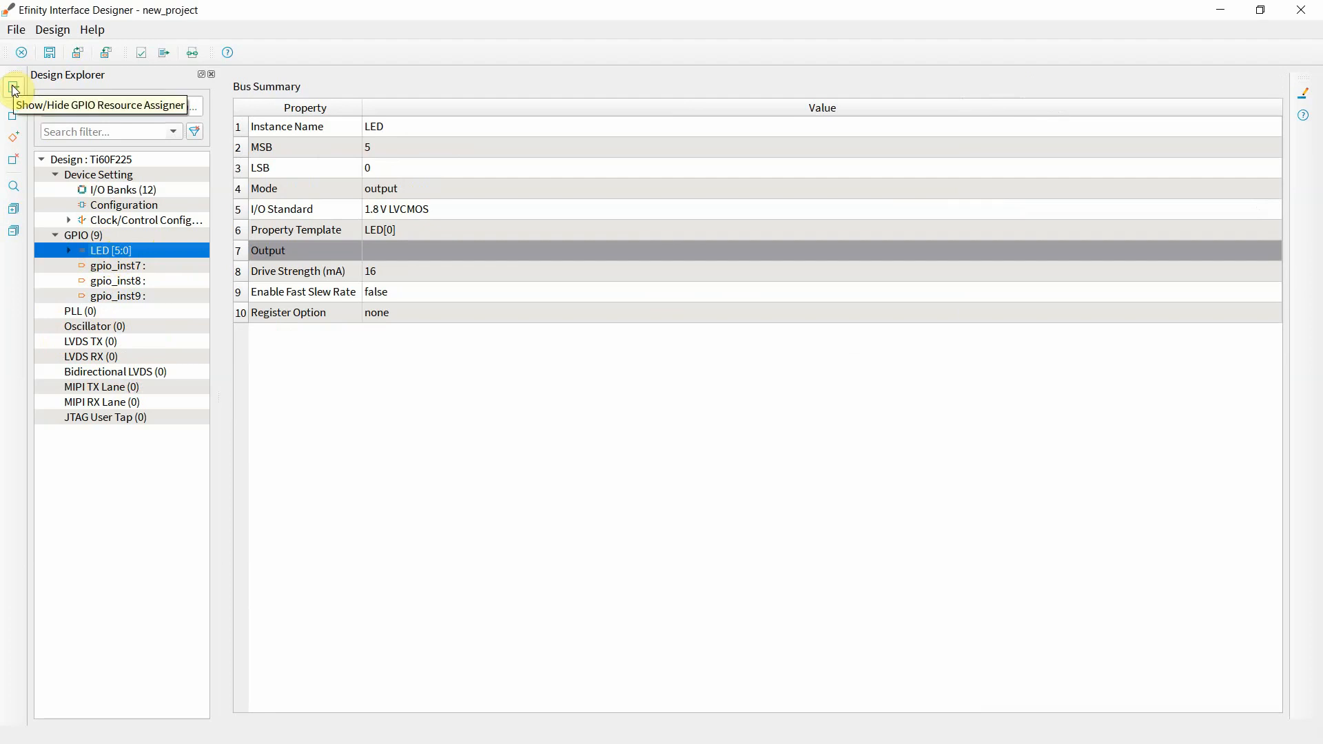
click(13, 88)
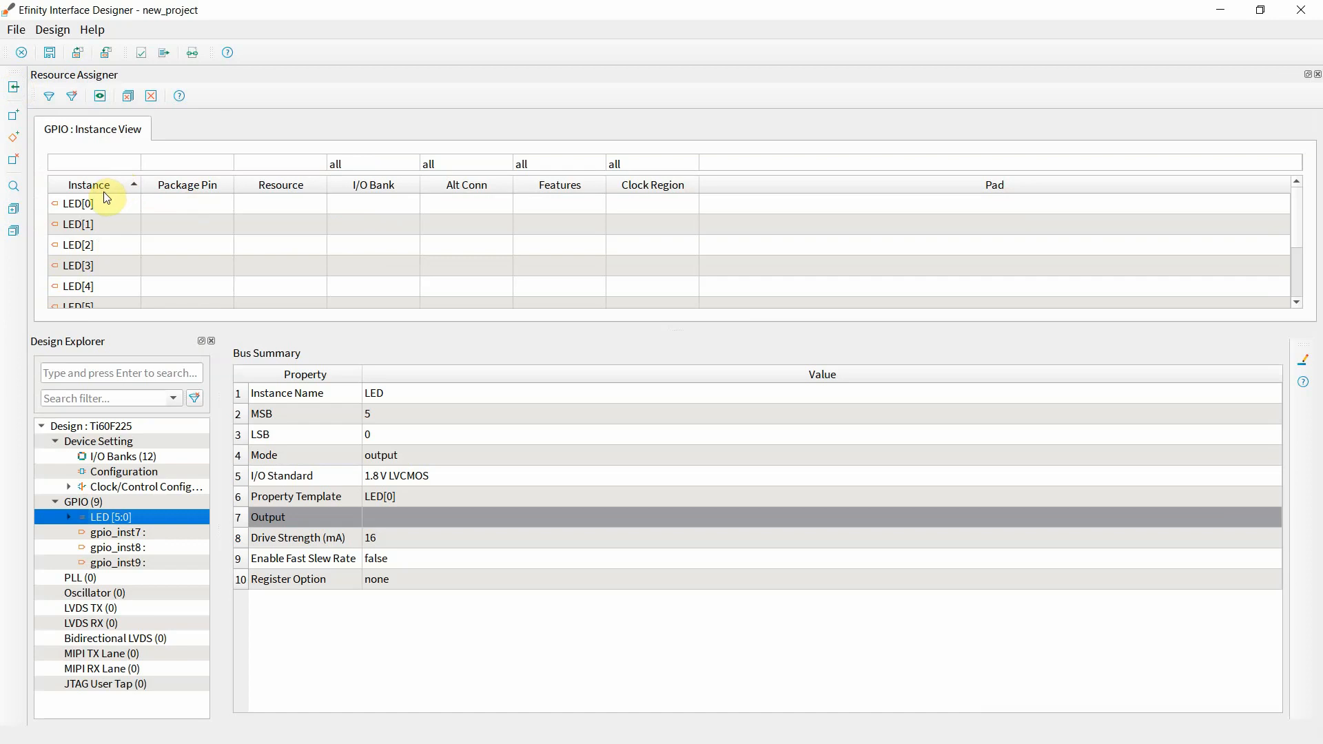
drag(142, 332, 142, 412)
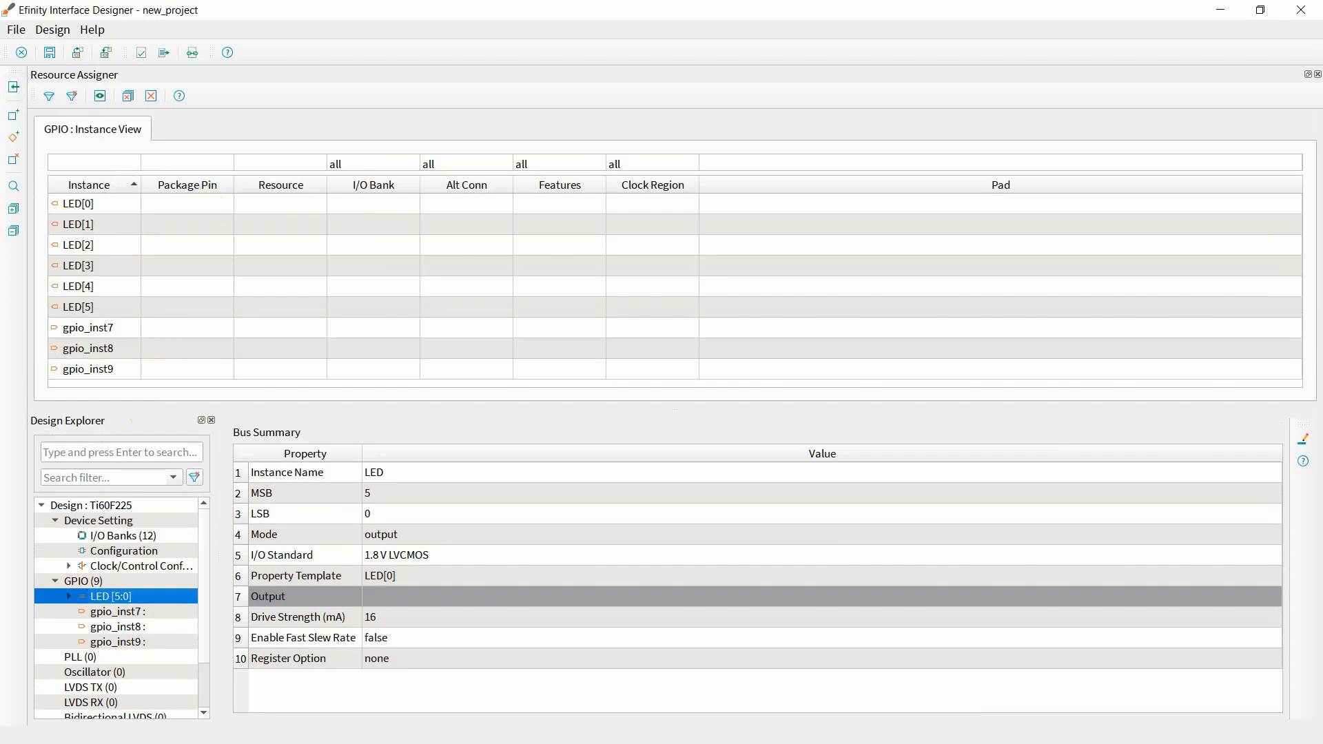
Assign package pin K14 to LED[0] in the Resource Assigner
click(211, 208)
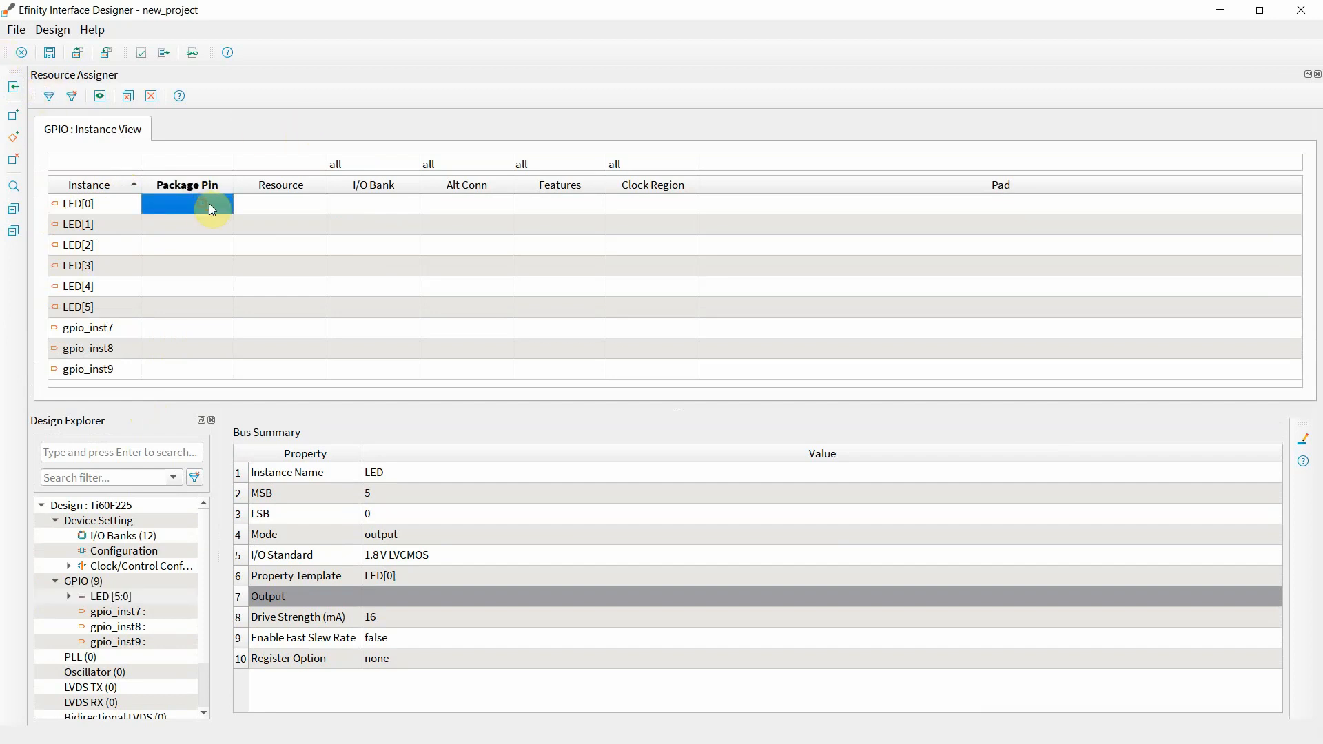
click(224, 204)
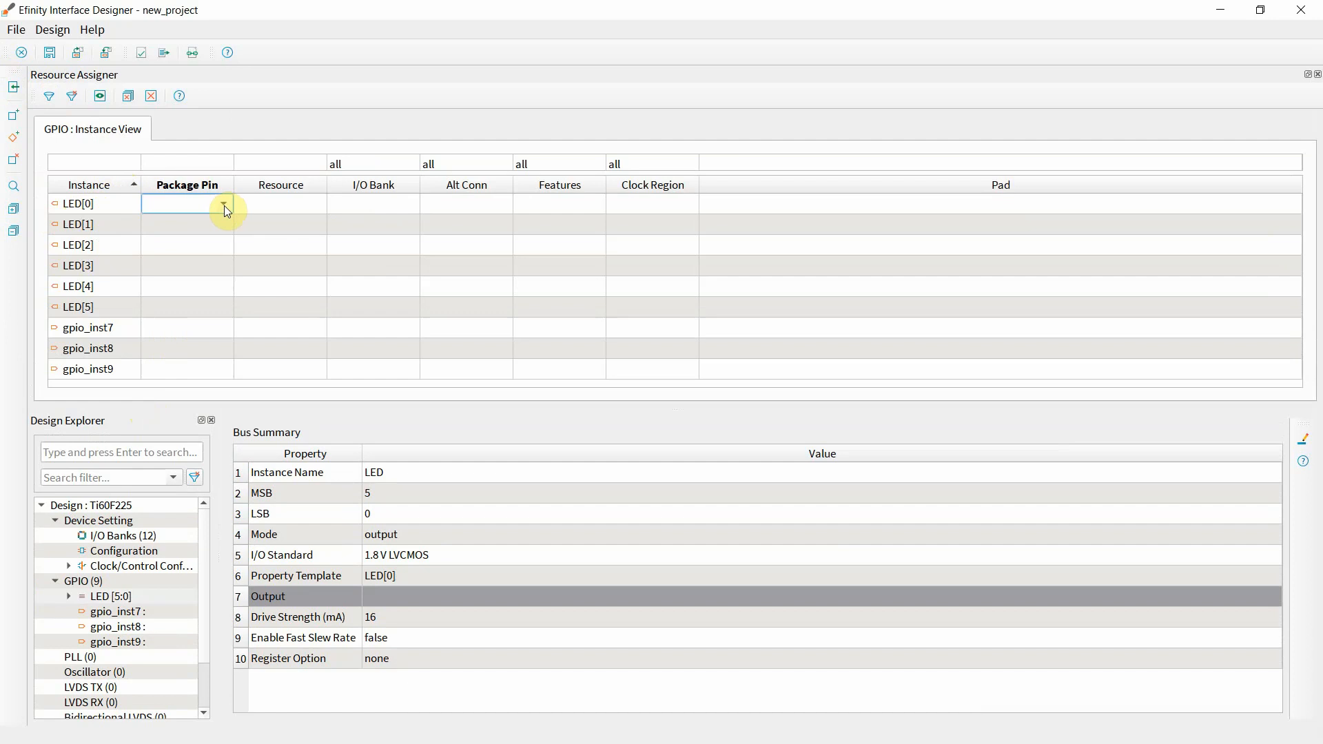
click(223, 205)
drag(226, 237, 221, 312)
click(153, 287)
key(Return)
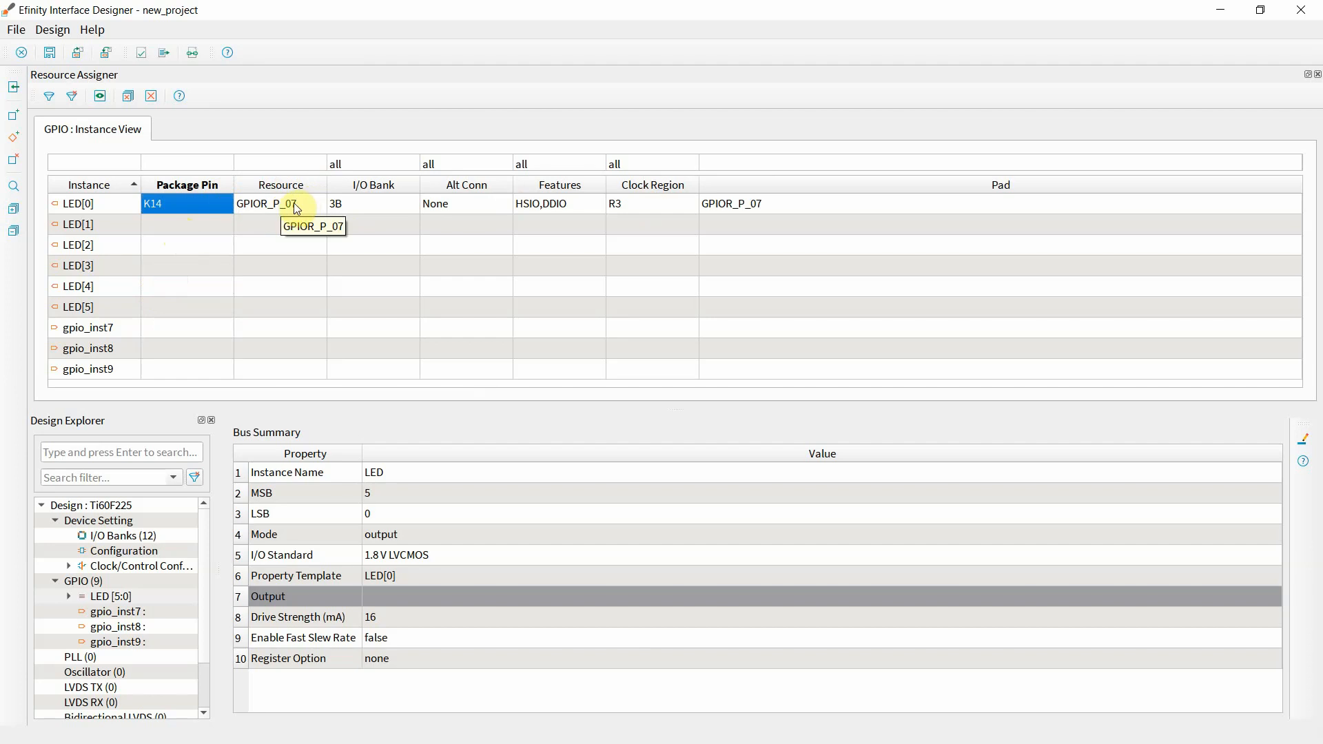
Assign package pin J15 to LED[1]
double_click(222, 225)
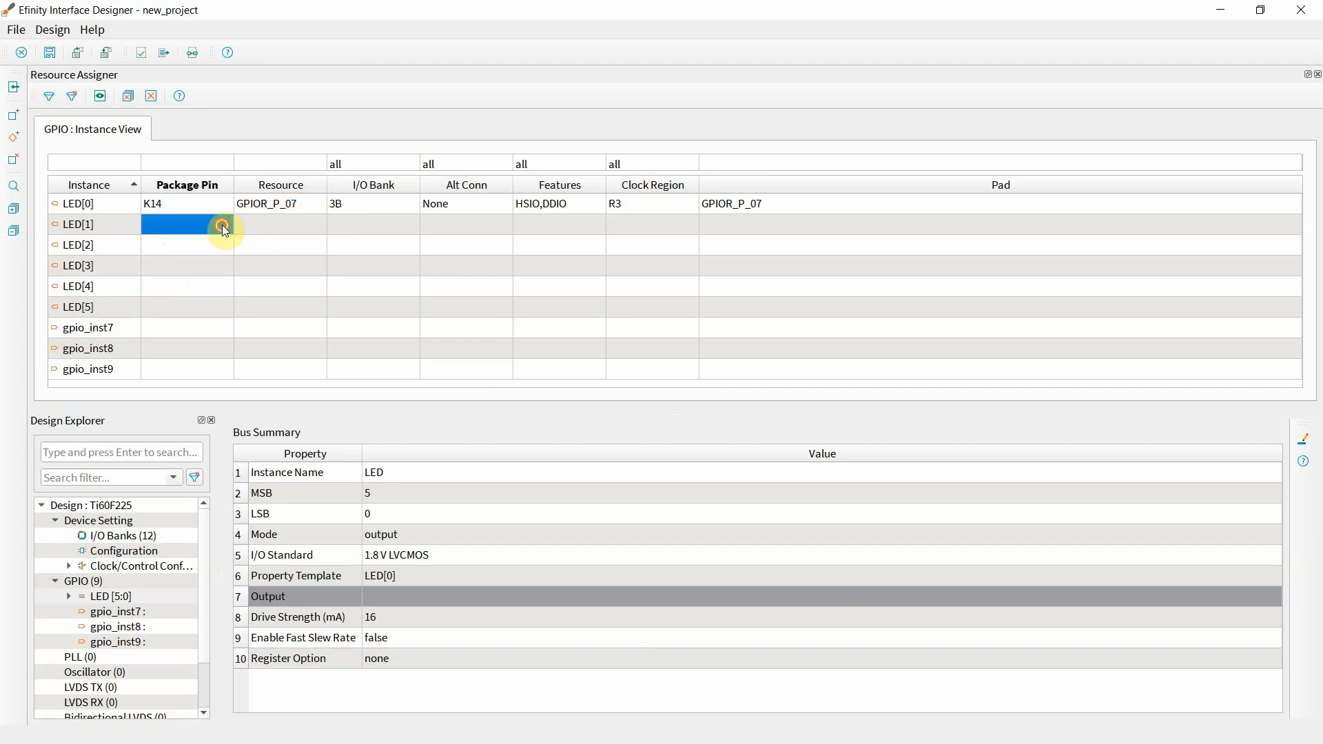
click(224, 225)
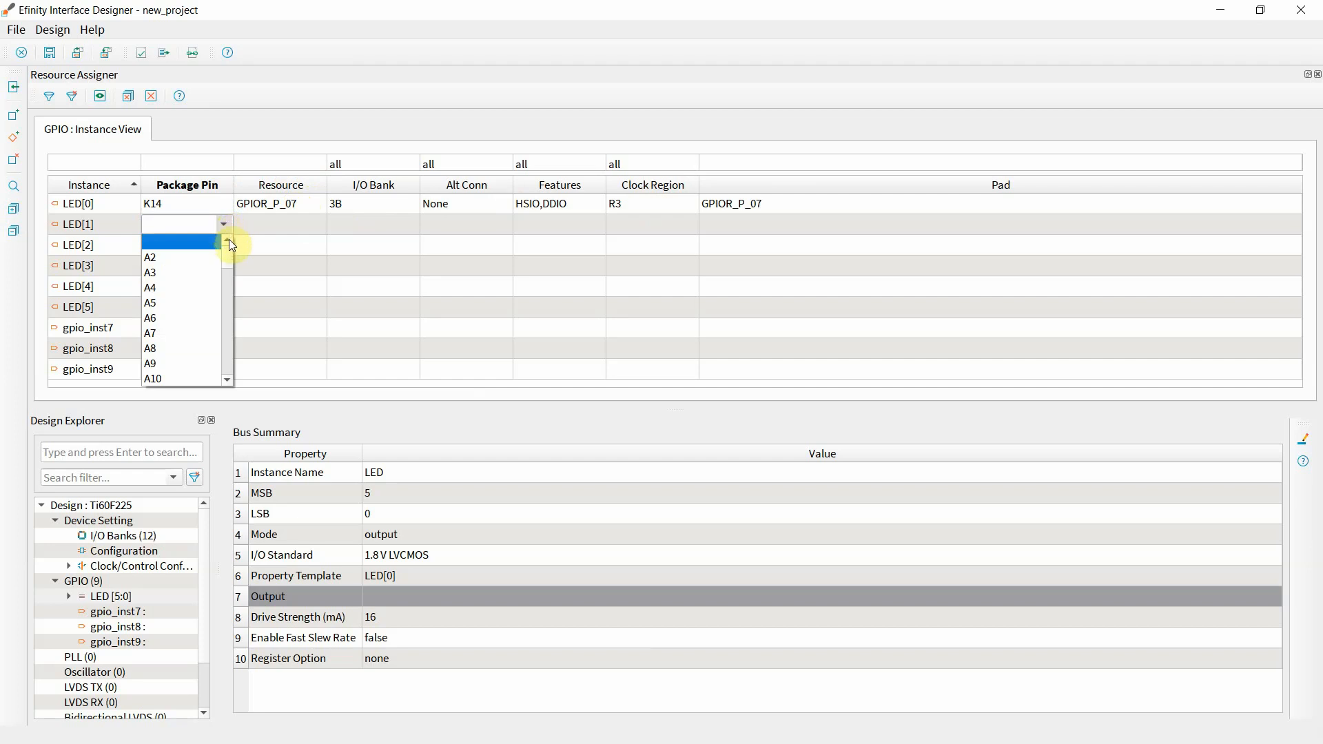
drag(230, 256, 230, 317)
click(166, 348)
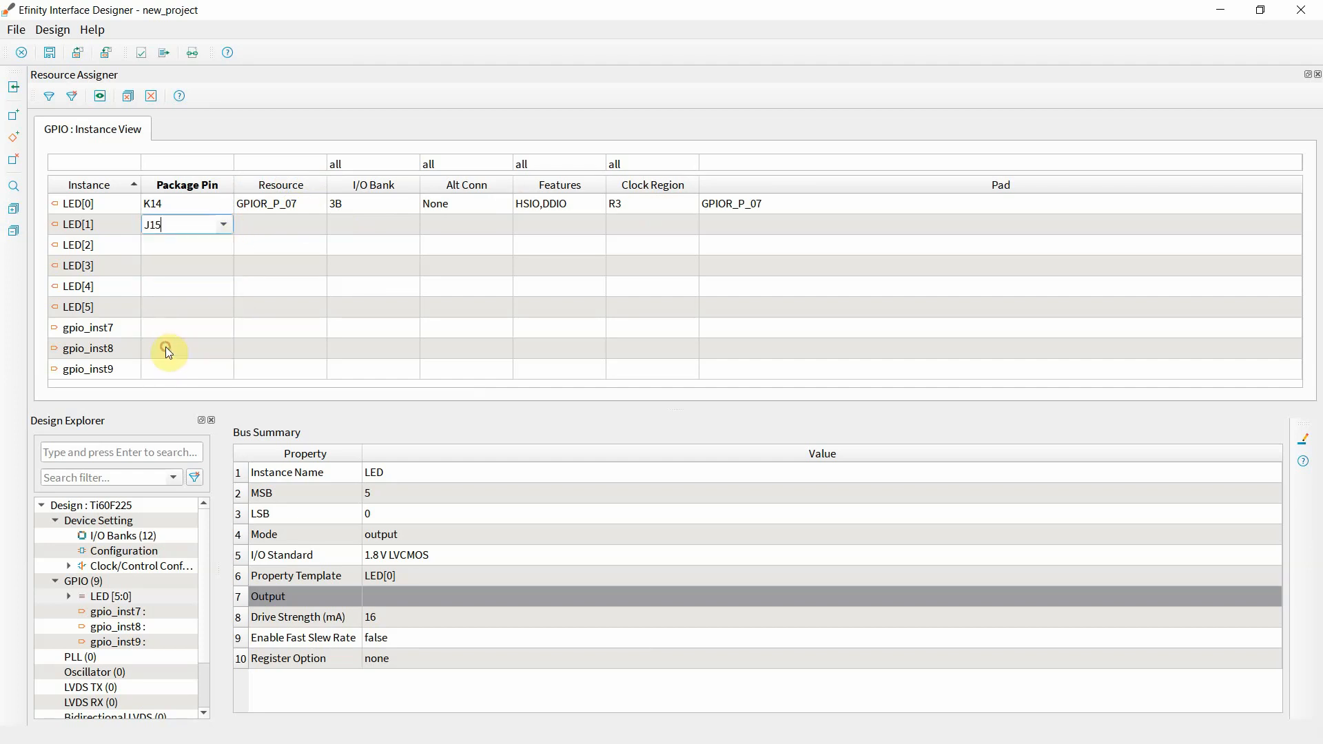
key(Return)
Assign package pin H10 to LED[2] and package pin J14 to LED[3]
double_click(227, 245)
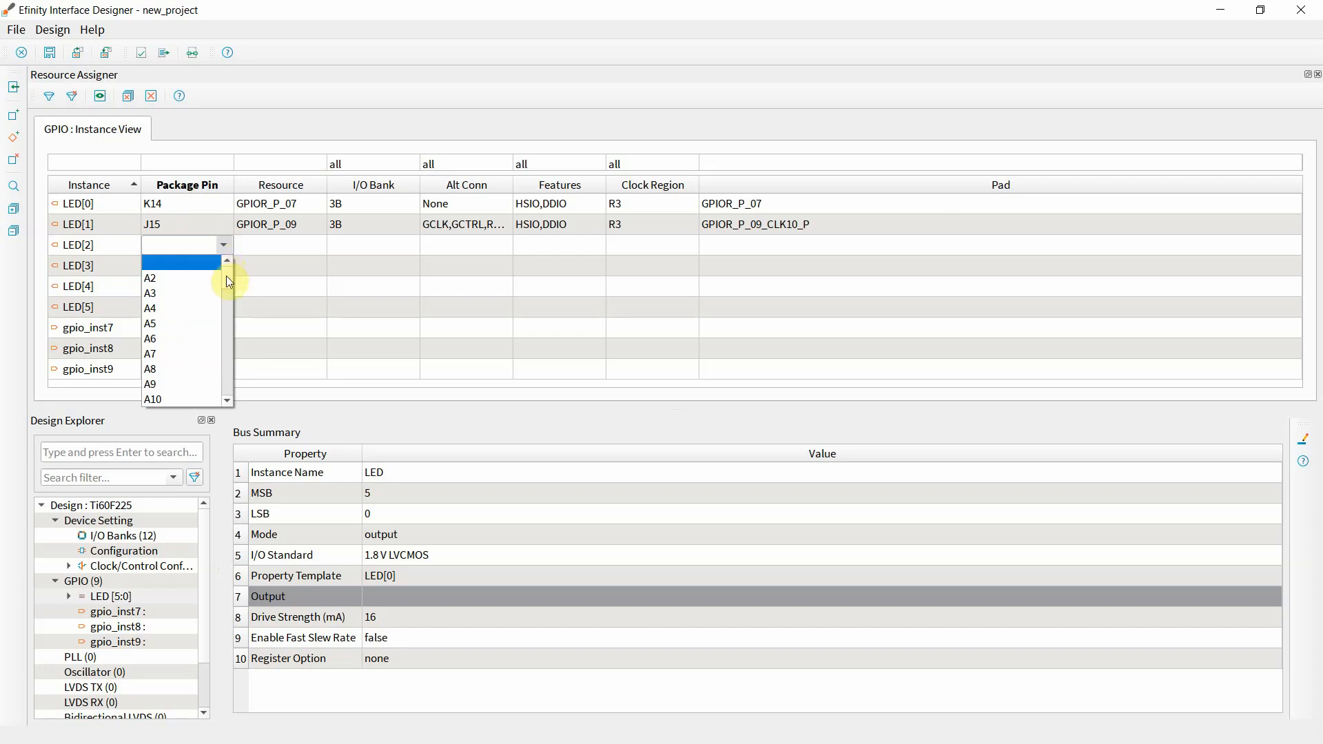
drag(226, 276, 217, 325)
click(171, 386)
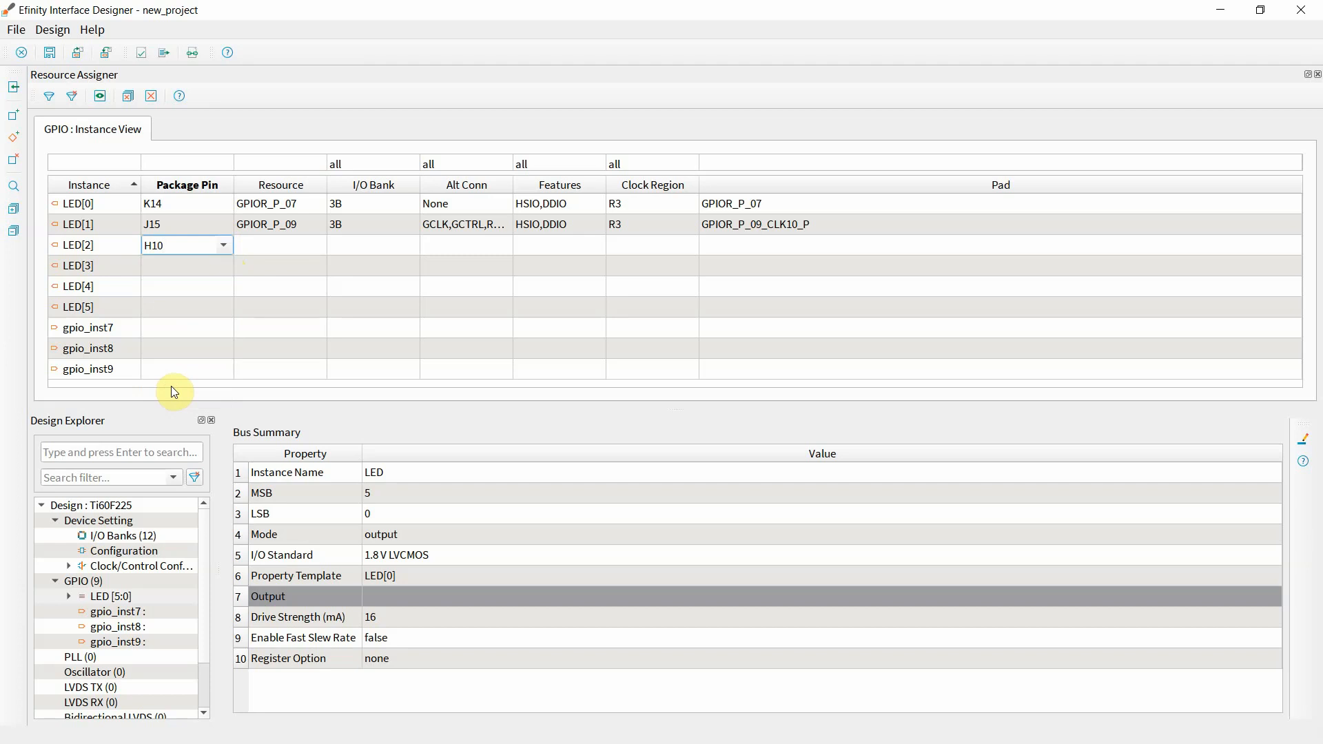
key(Return)
double_click(227, 269)
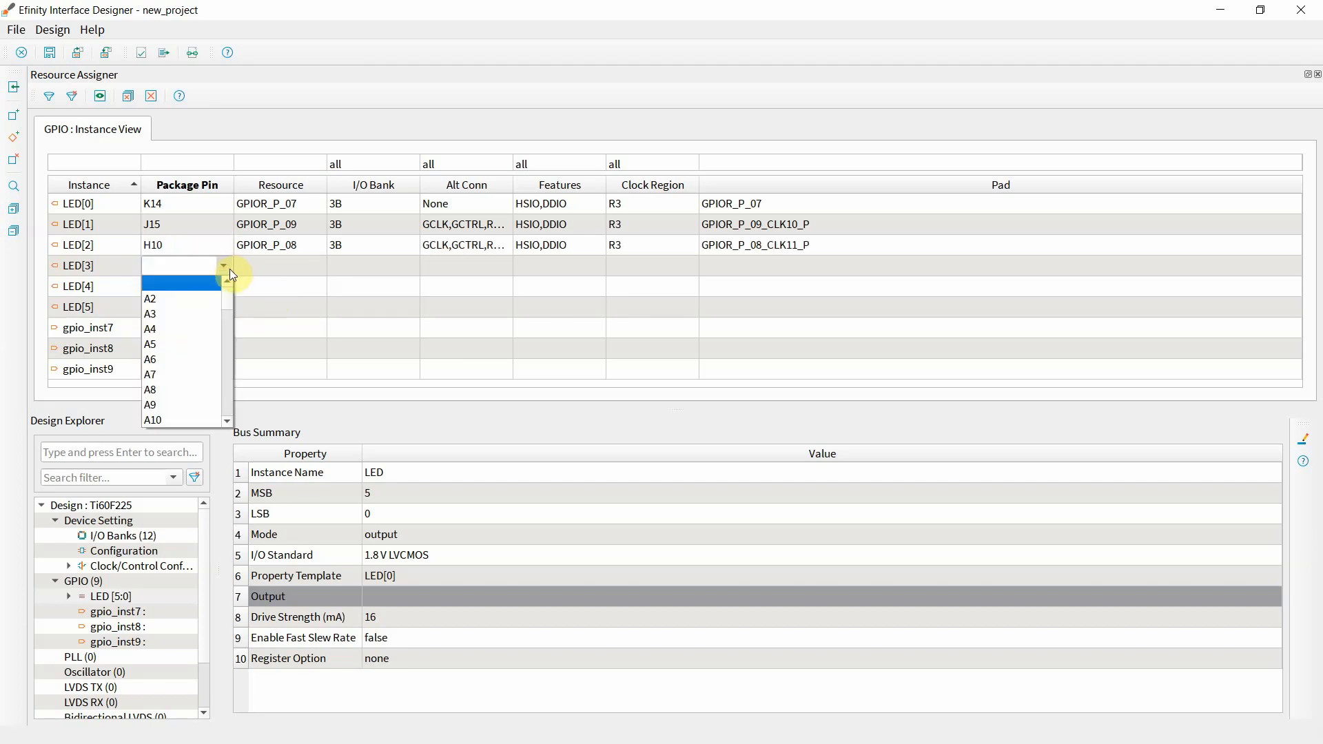
drag(228, 295, 222, 341)
click(192, 343)
Assign package pin H15 to LED[4] in the Resource Assigner
click(218, 288)
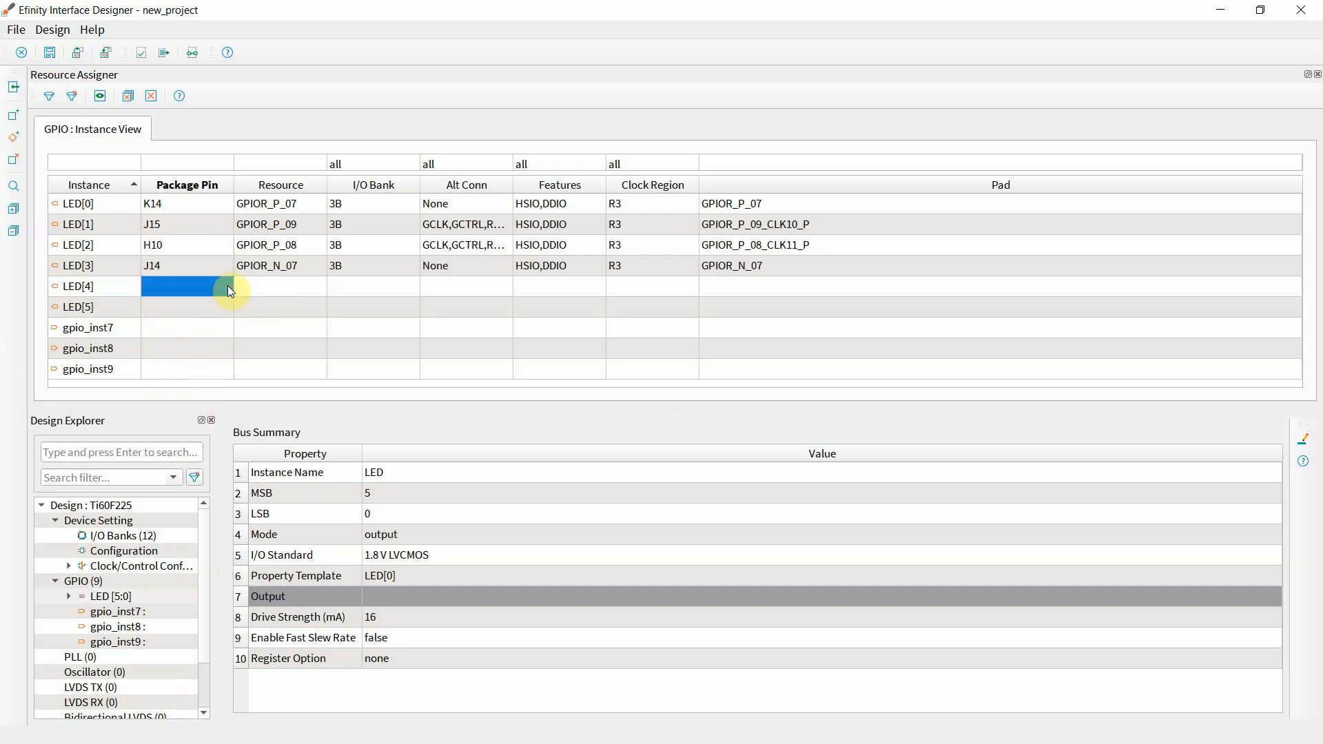
double_click(228, 285)
click(228, 286)
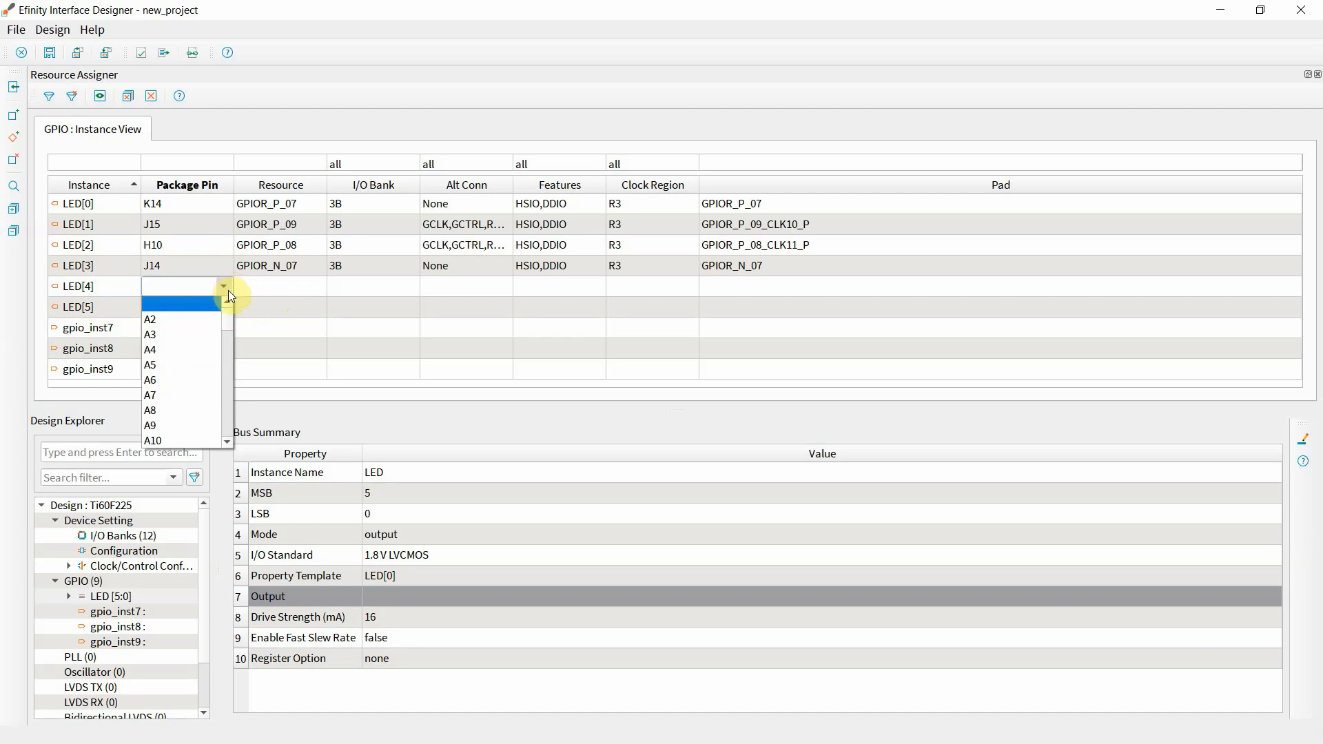
drag(225, 313, 228, 379)
click(172, 422)
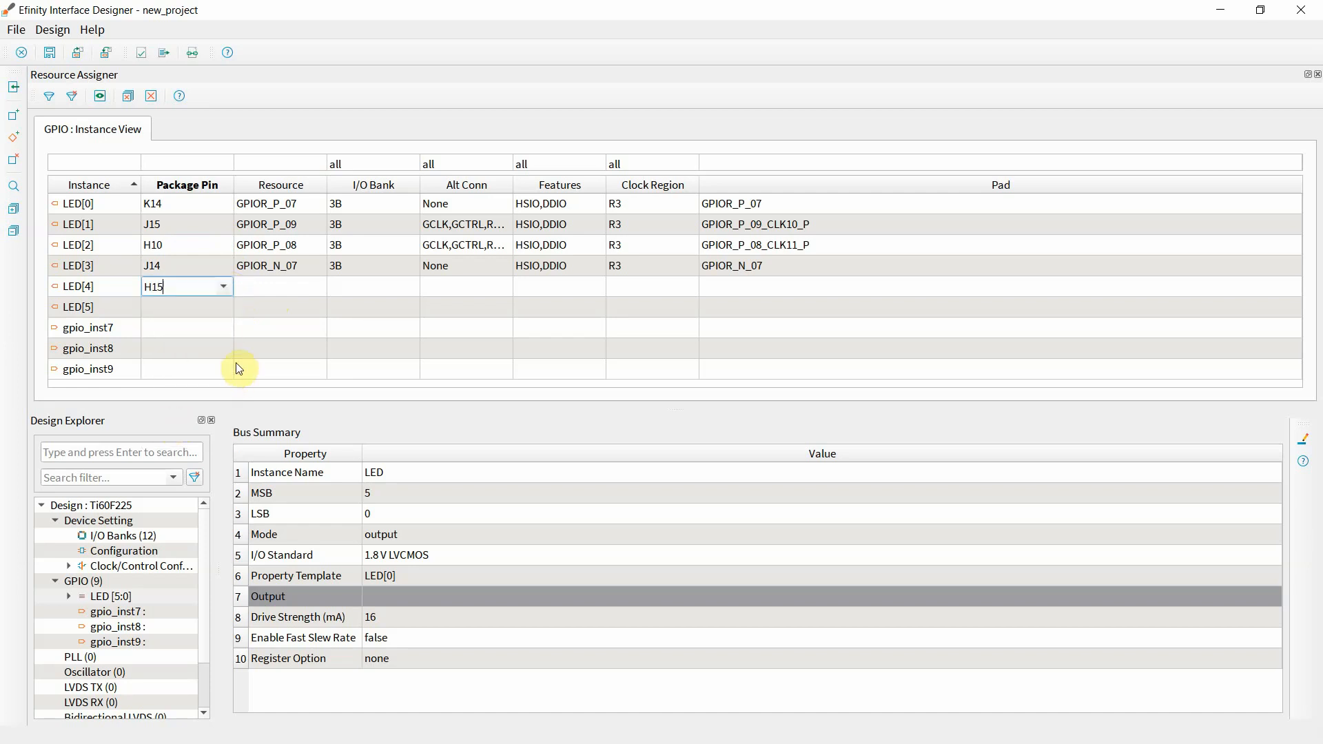
Assign package pin H11 to LED[5] in the Resource Assigner
double_click(225, 313)
click(224, 308)
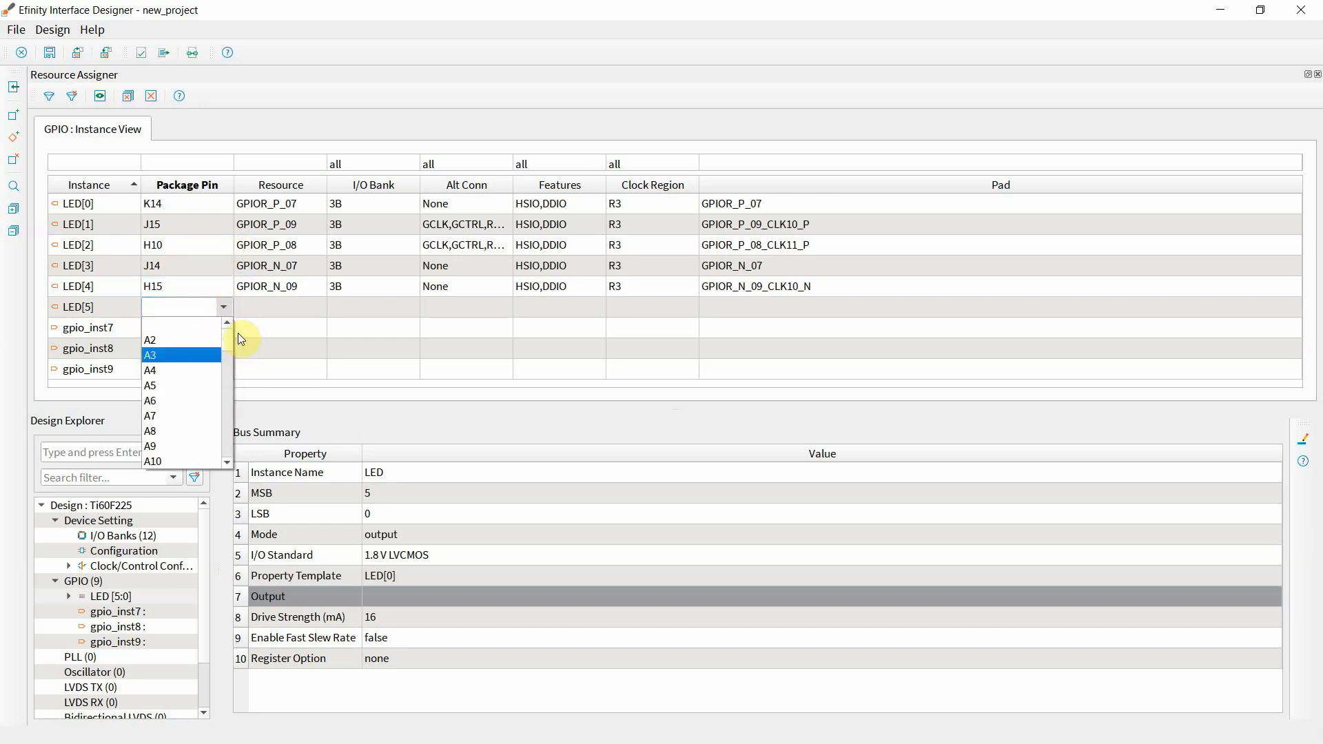
text(H11)
key(Return)
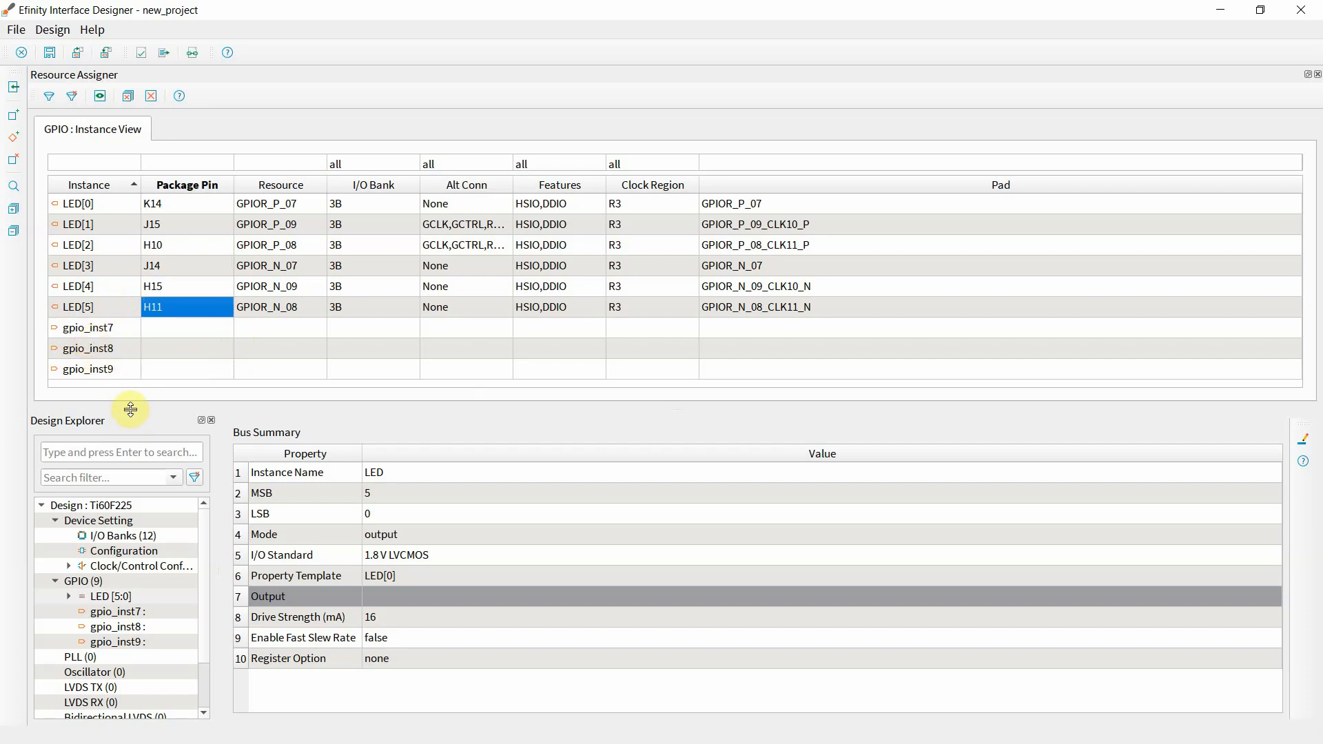
Shrink the Resource Assigner to make room for the block details and rename gpio_inst7 as STOPN
drag(131, 410, 147, 300)
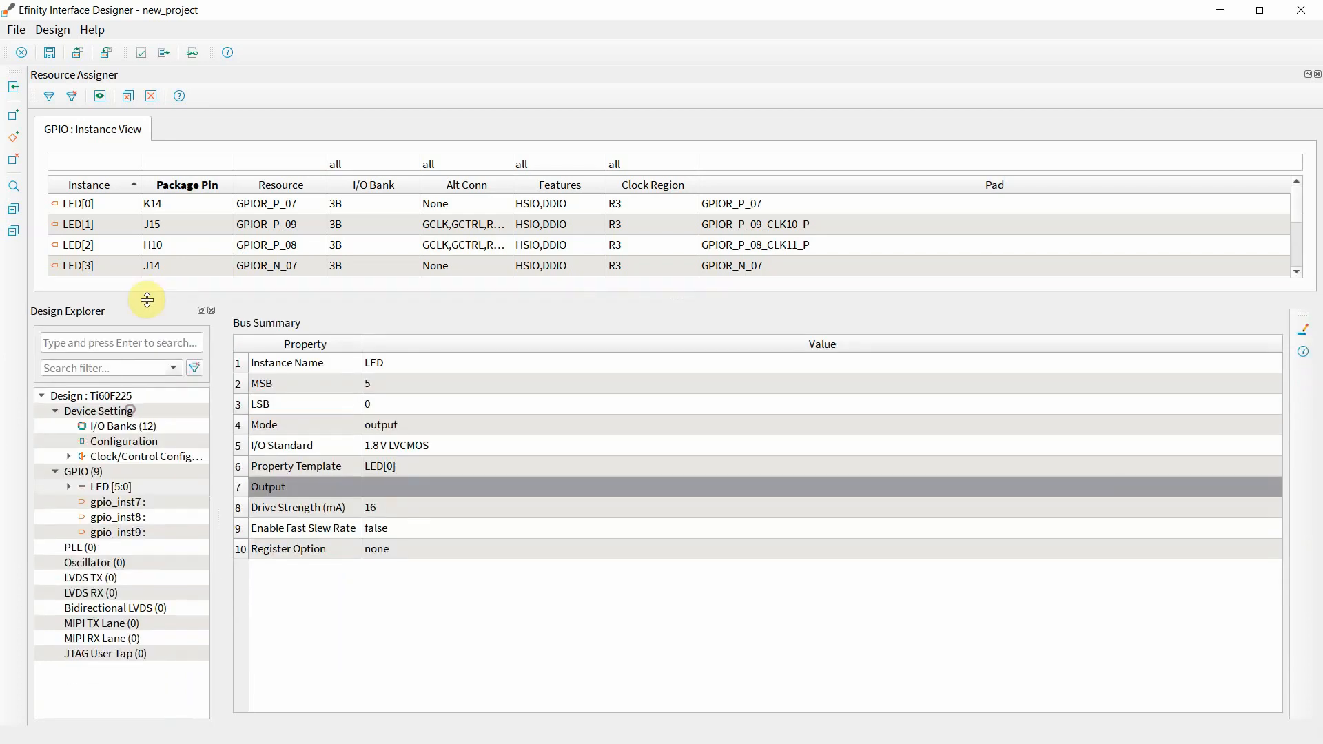
click(124, 502)
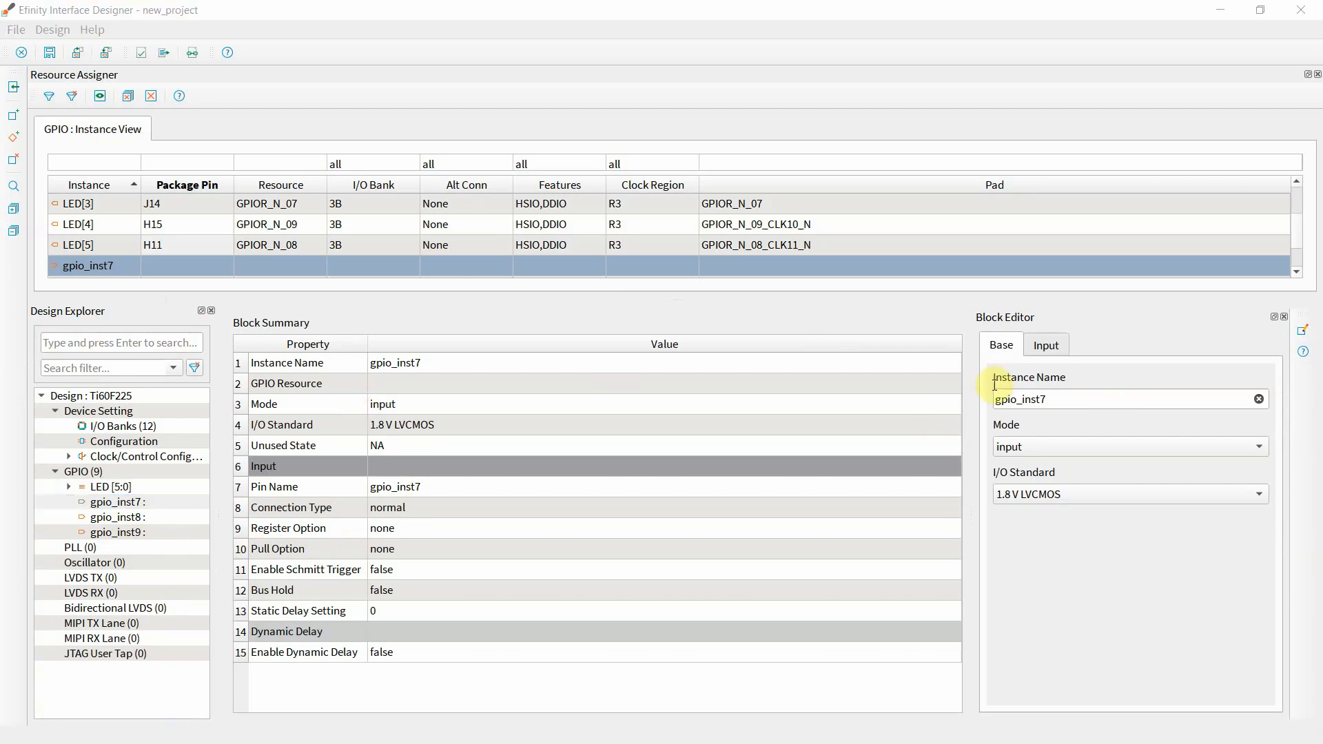
click(129, 504)
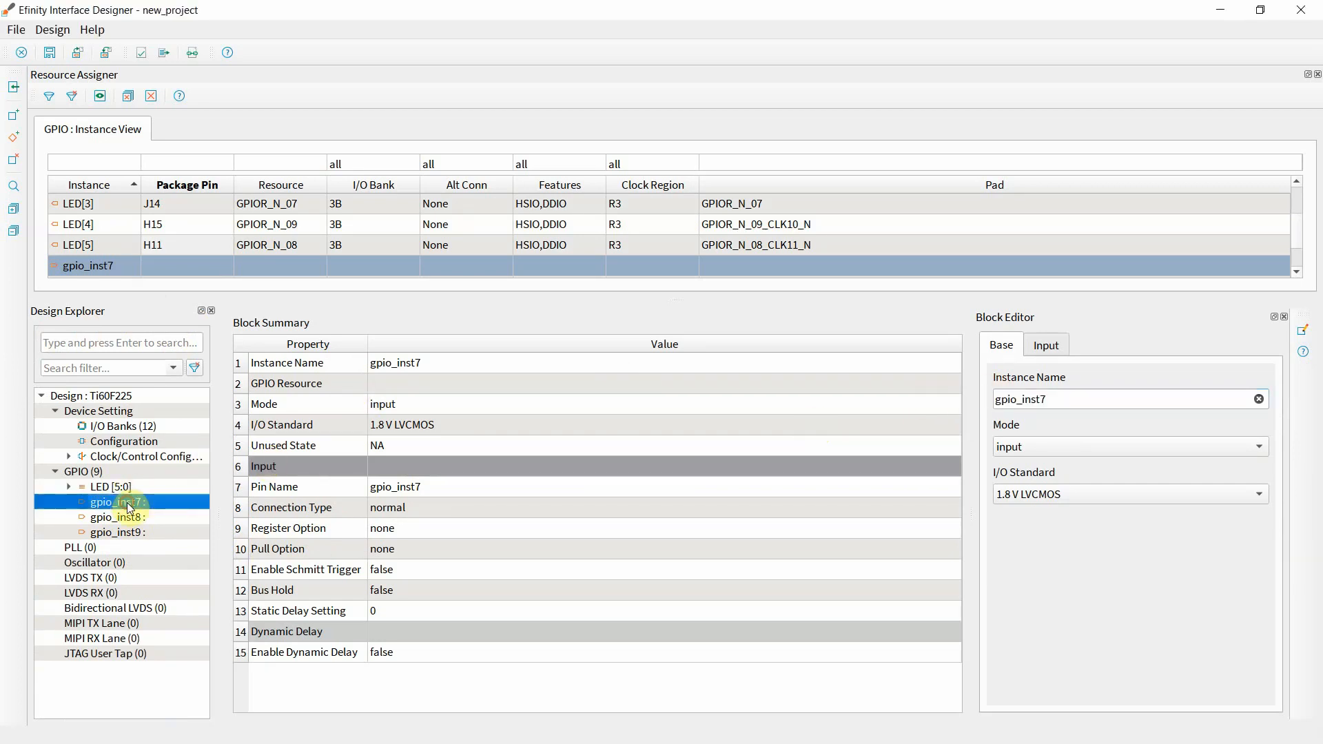
drag(1063, 399, 922, 400)
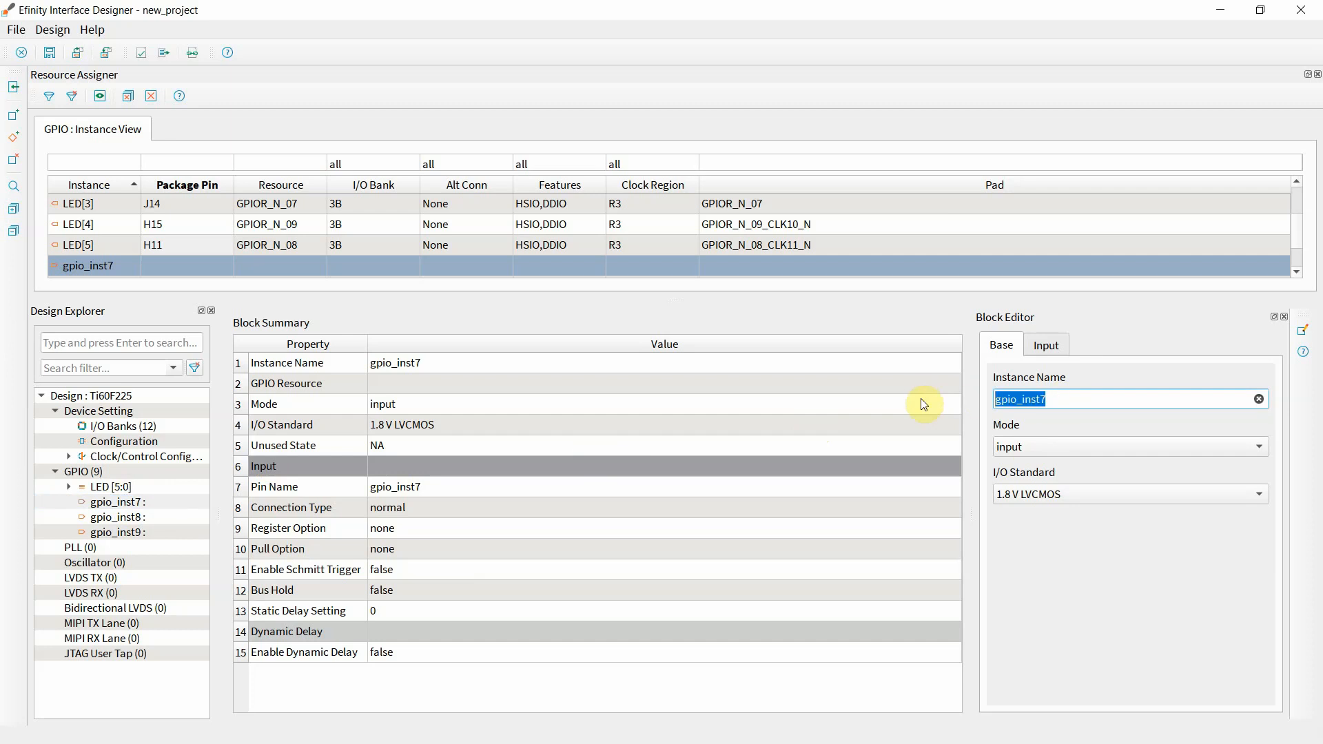
text(STOPN)
key(Return)
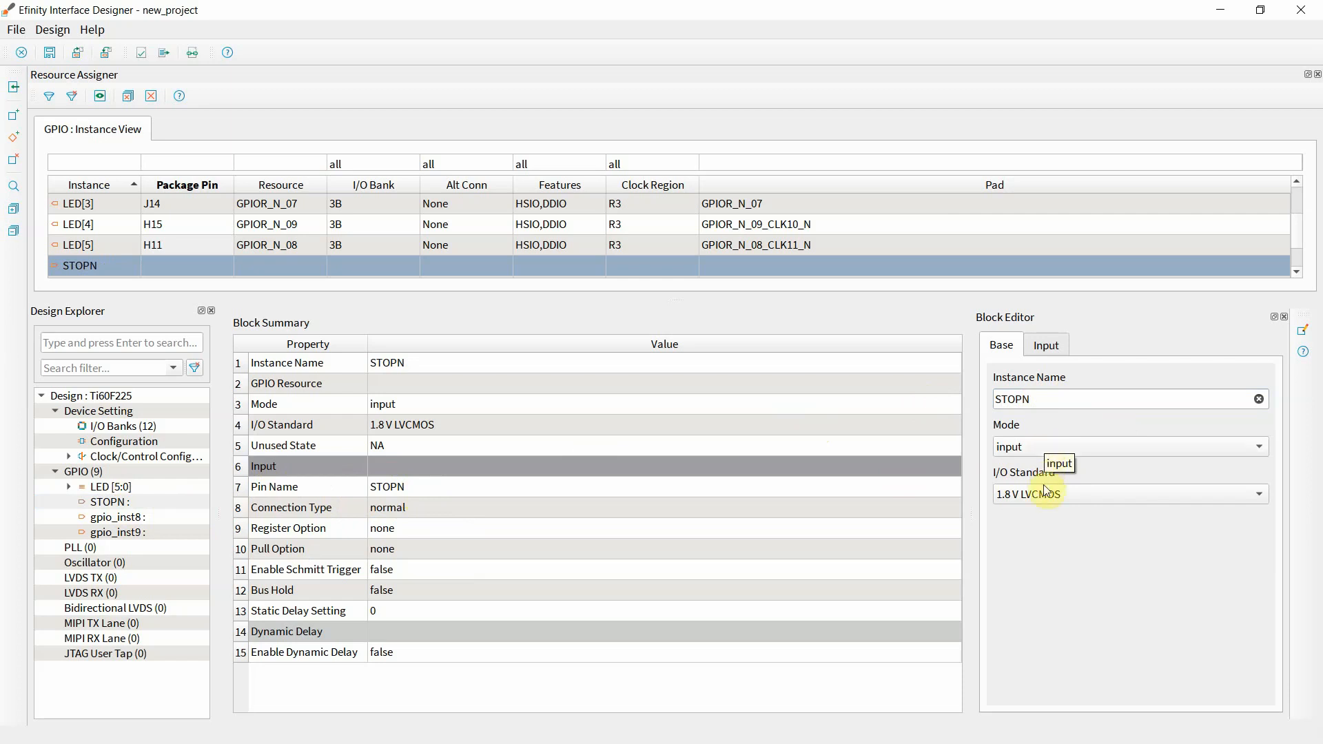
Set the pull option of the STOPN input to weak pulldown
click(1048, 353)
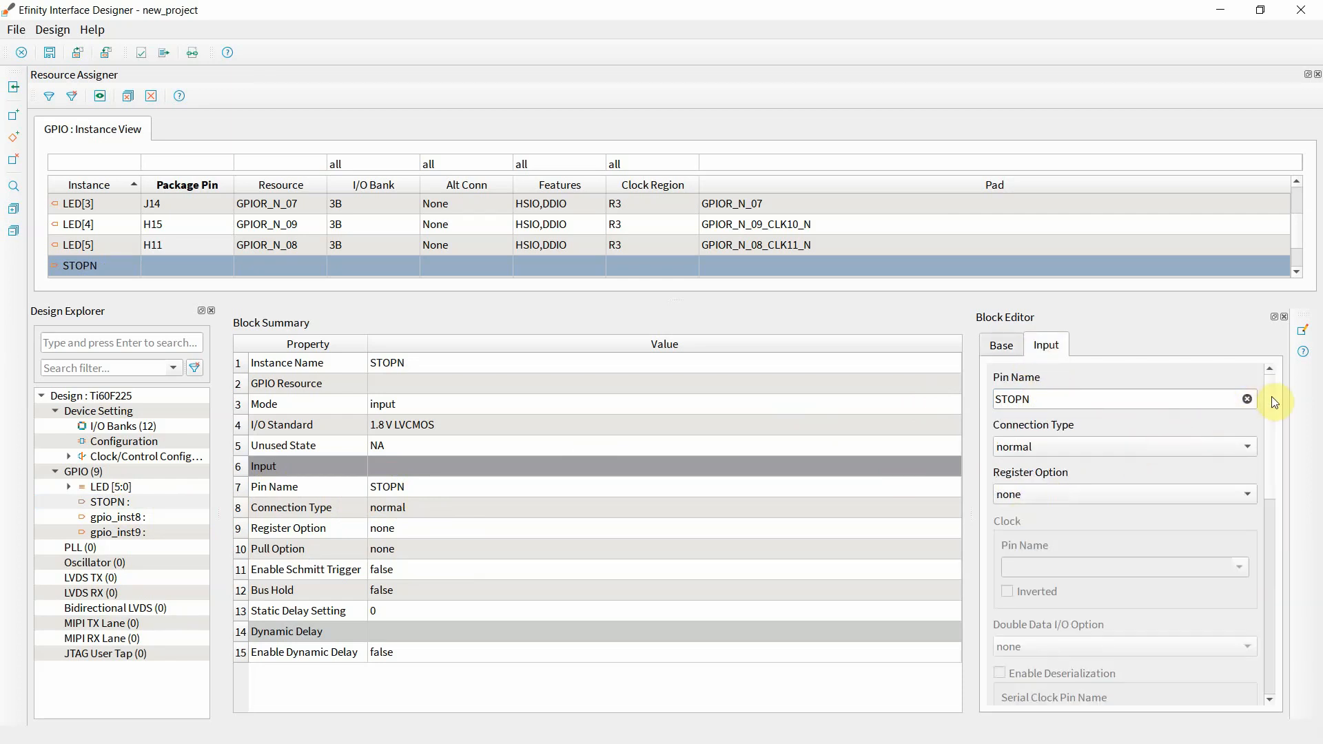
drag(1275, 402, 1274, 424)
scroll(1275, 448, up, 3)
drag(1270, 444, 1287, 603)
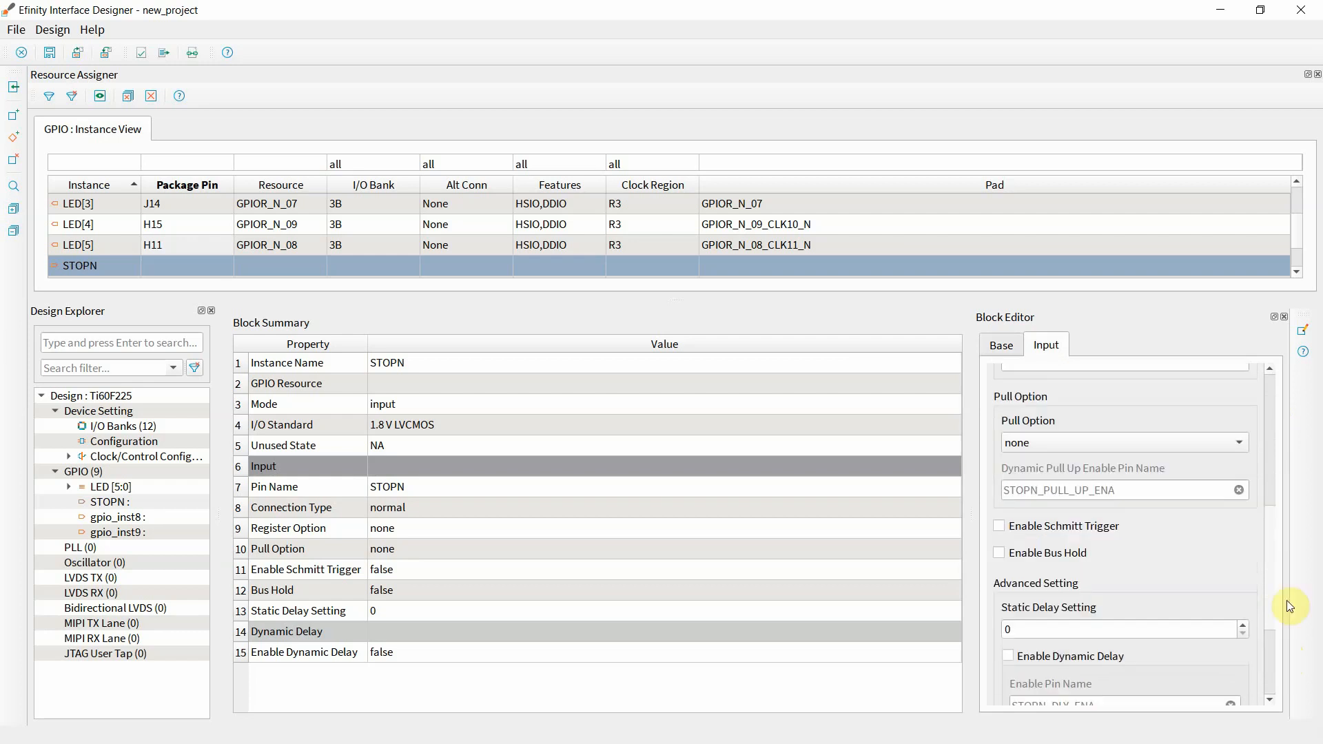
click(1092, 443)
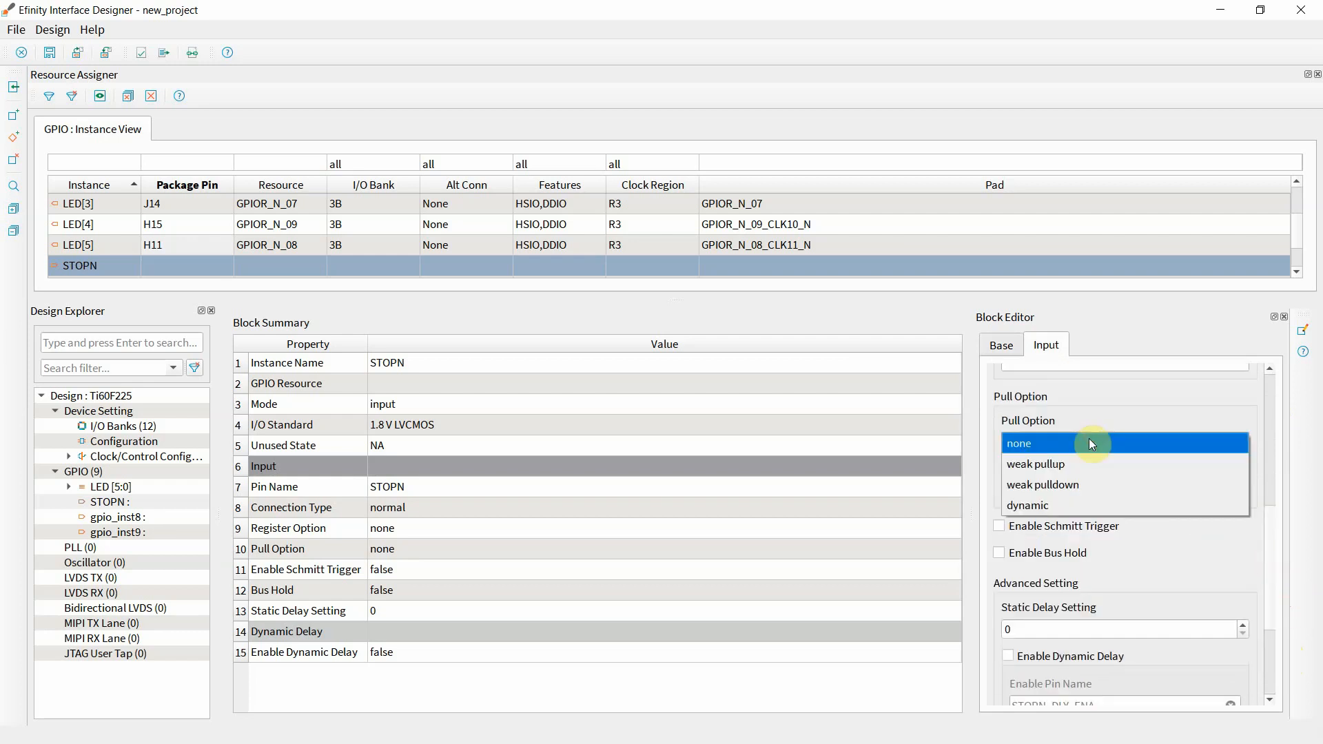
click(1076, 485)
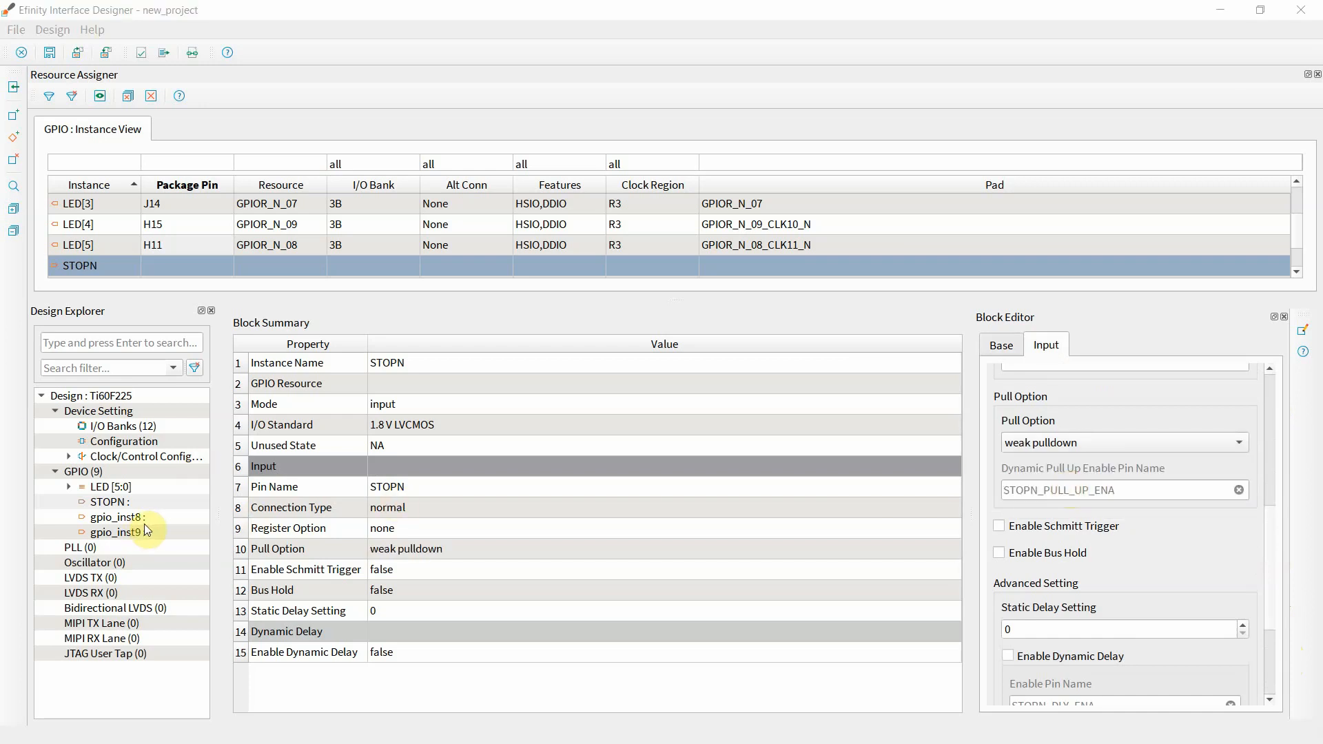
Rename the GPIO instance gpio_inst8 as SETN
click(133, 513)
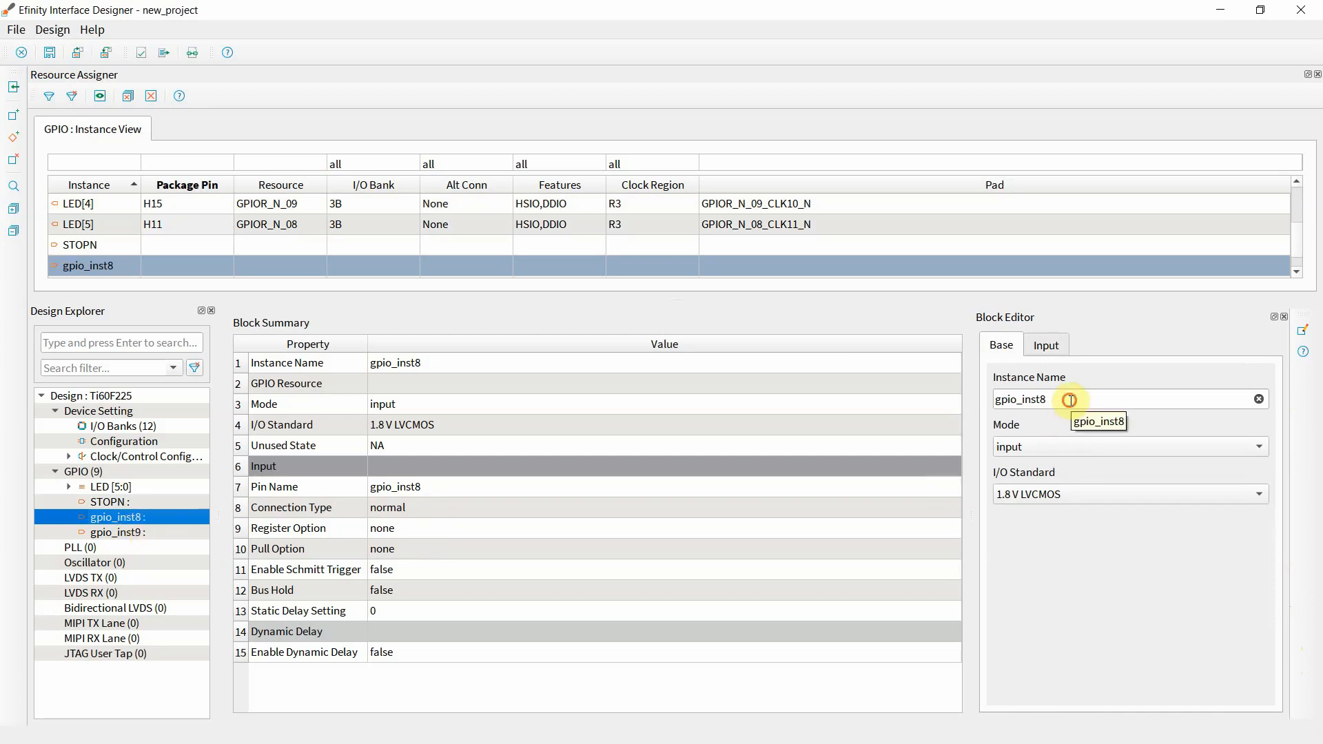
double_click(998, 400)
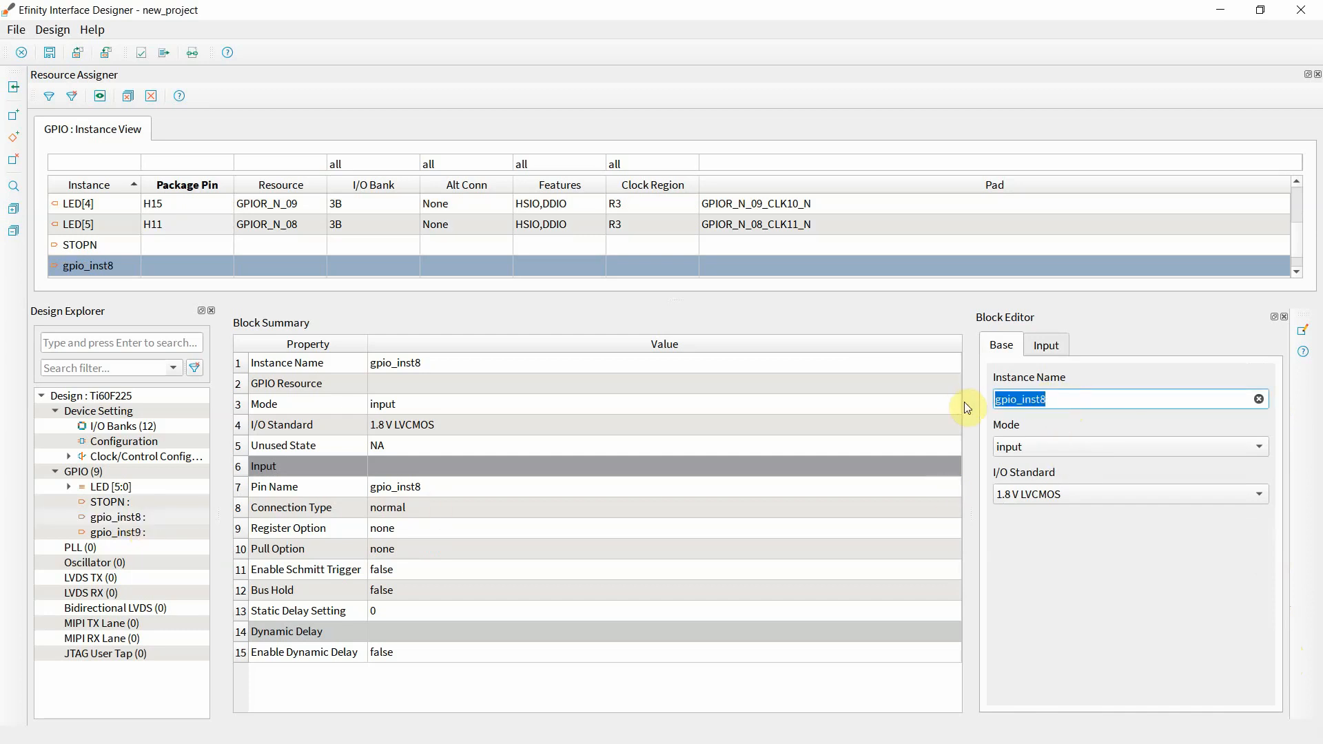
text(SETN)
key(Return)
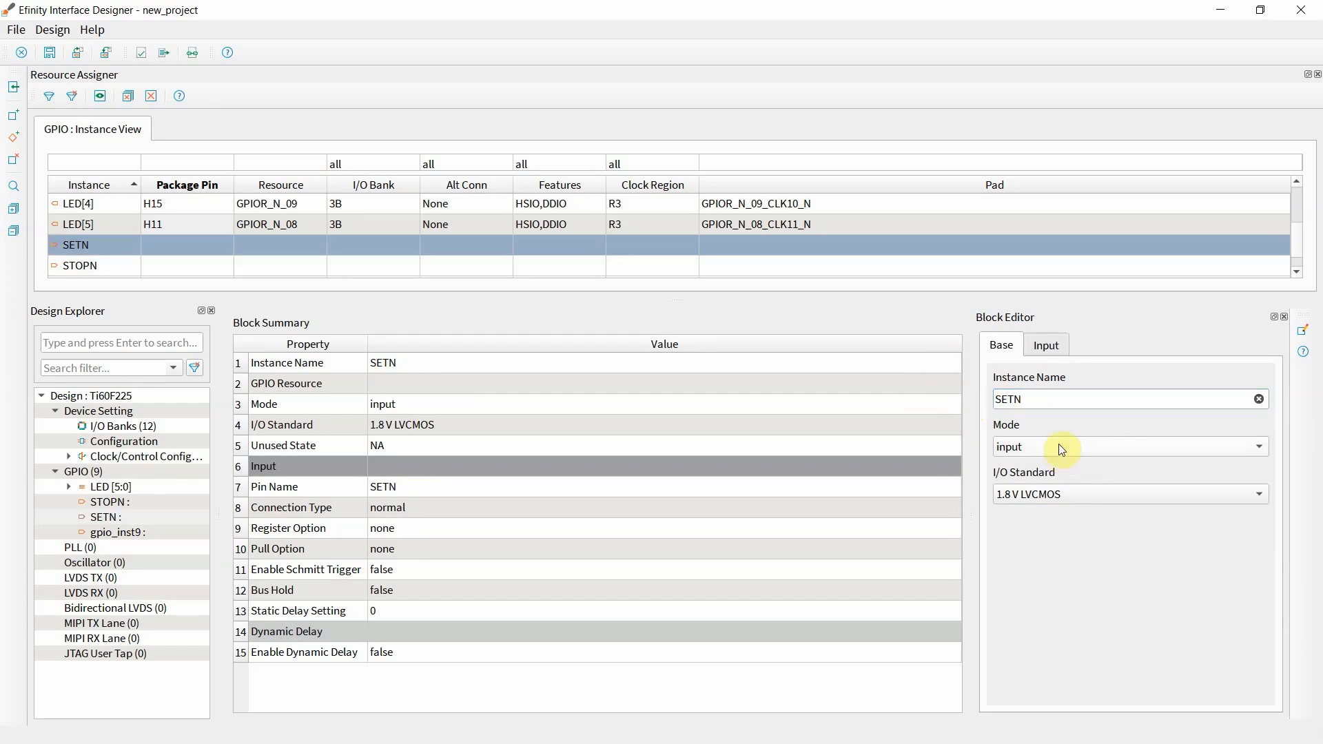
Set the pull option of the SETN input to weak pulldown
click(1046, 345)
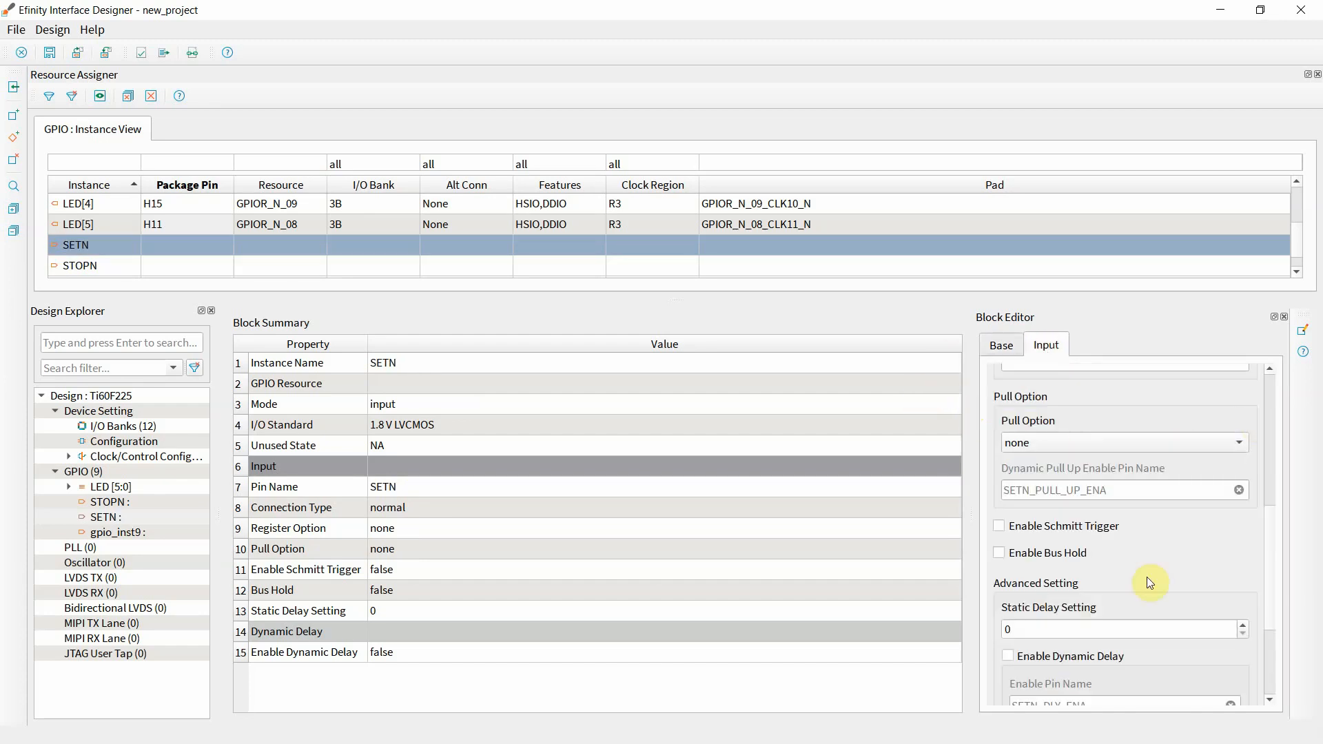
scroll(1275, 595, up, 1)
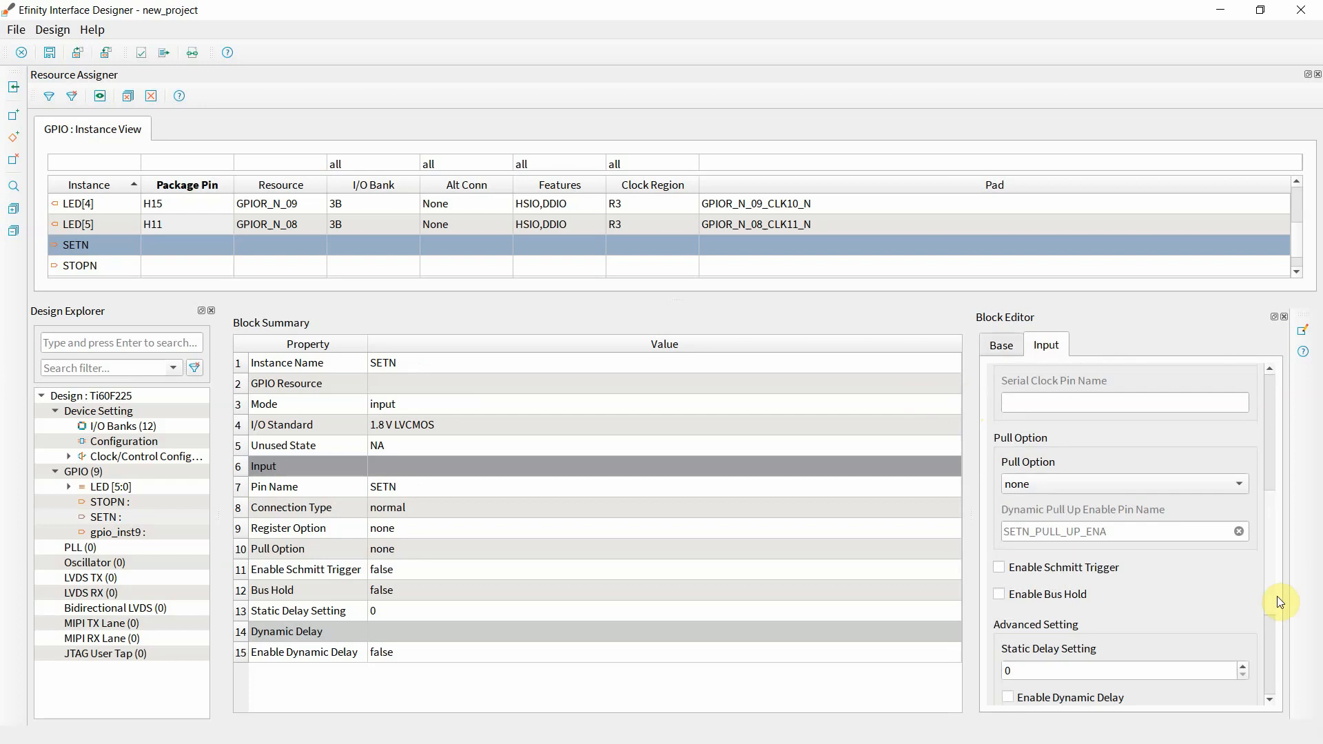
click(1197, 491)
click(1128, 533)
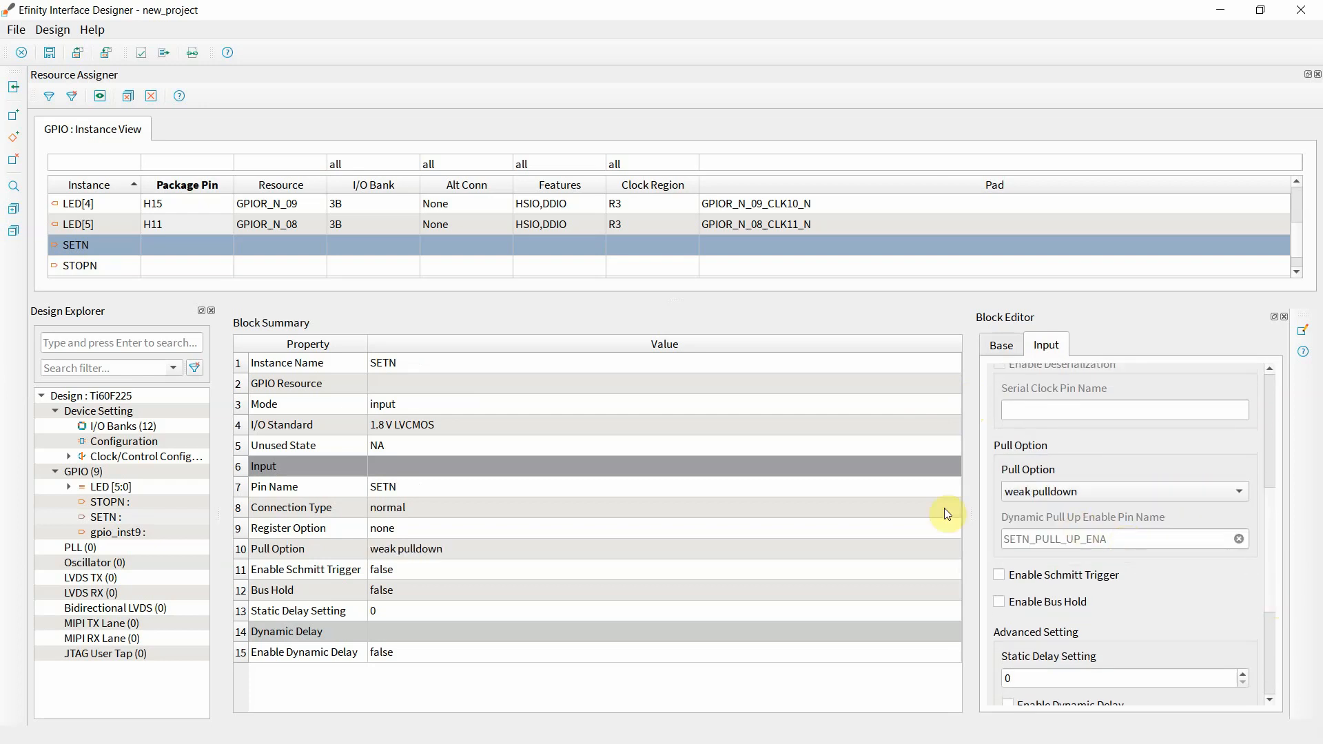
Rename the GPIO instance gpio_inst9 as clkin and keep its mode as input
click(116, 532)
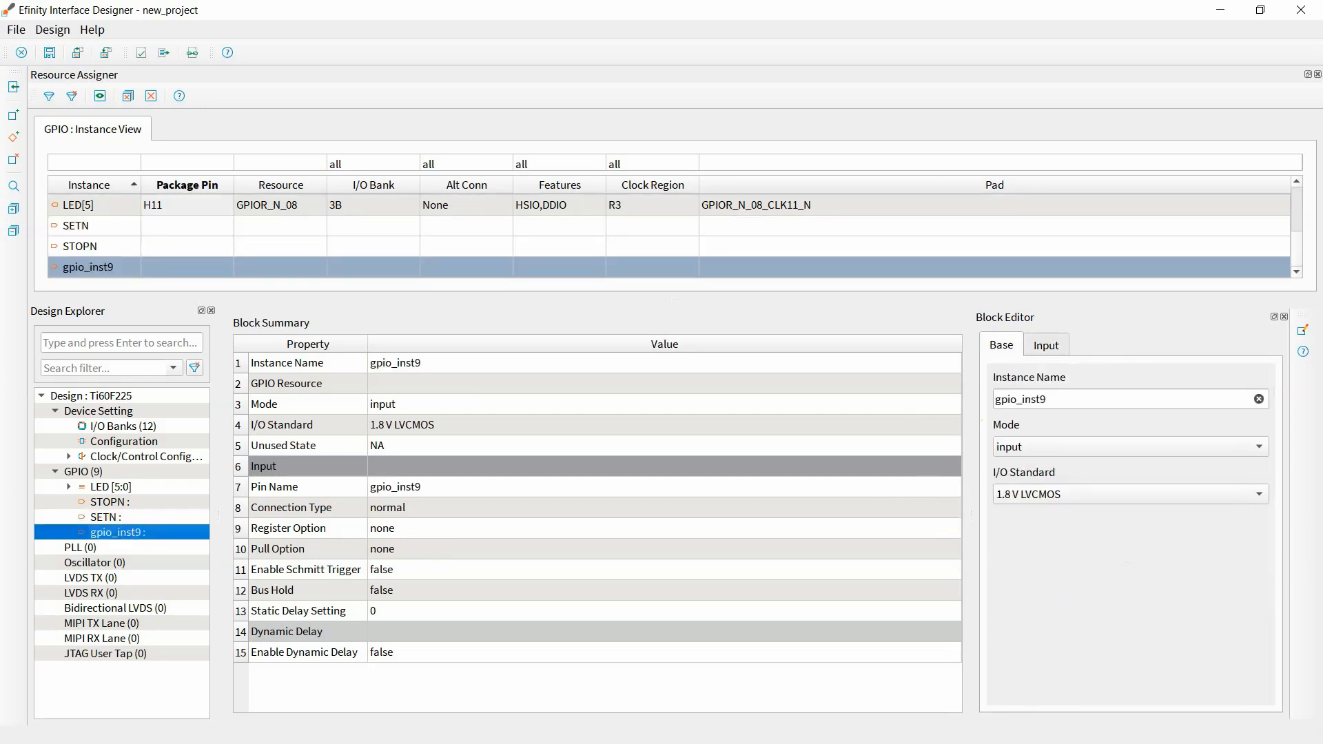
click(115, 532)
double_click(1117, 399)
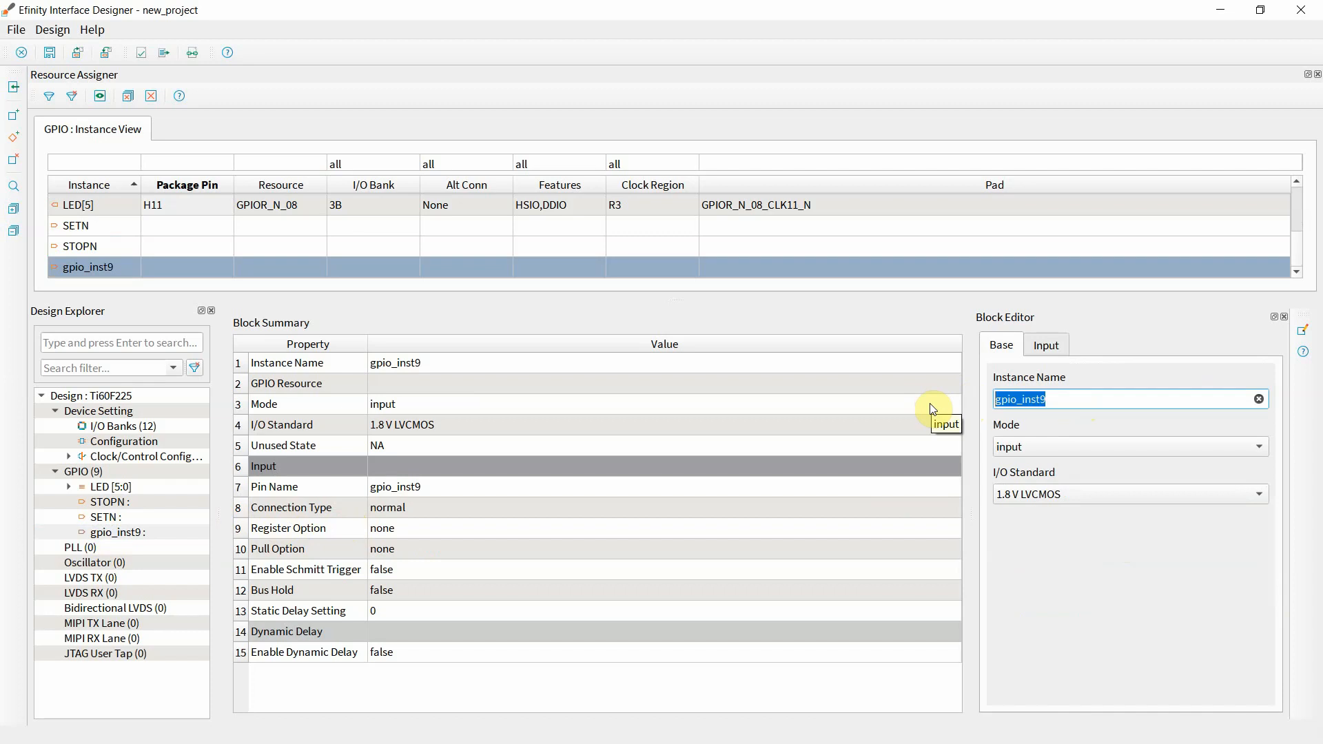
text(clkin)
key(Return)
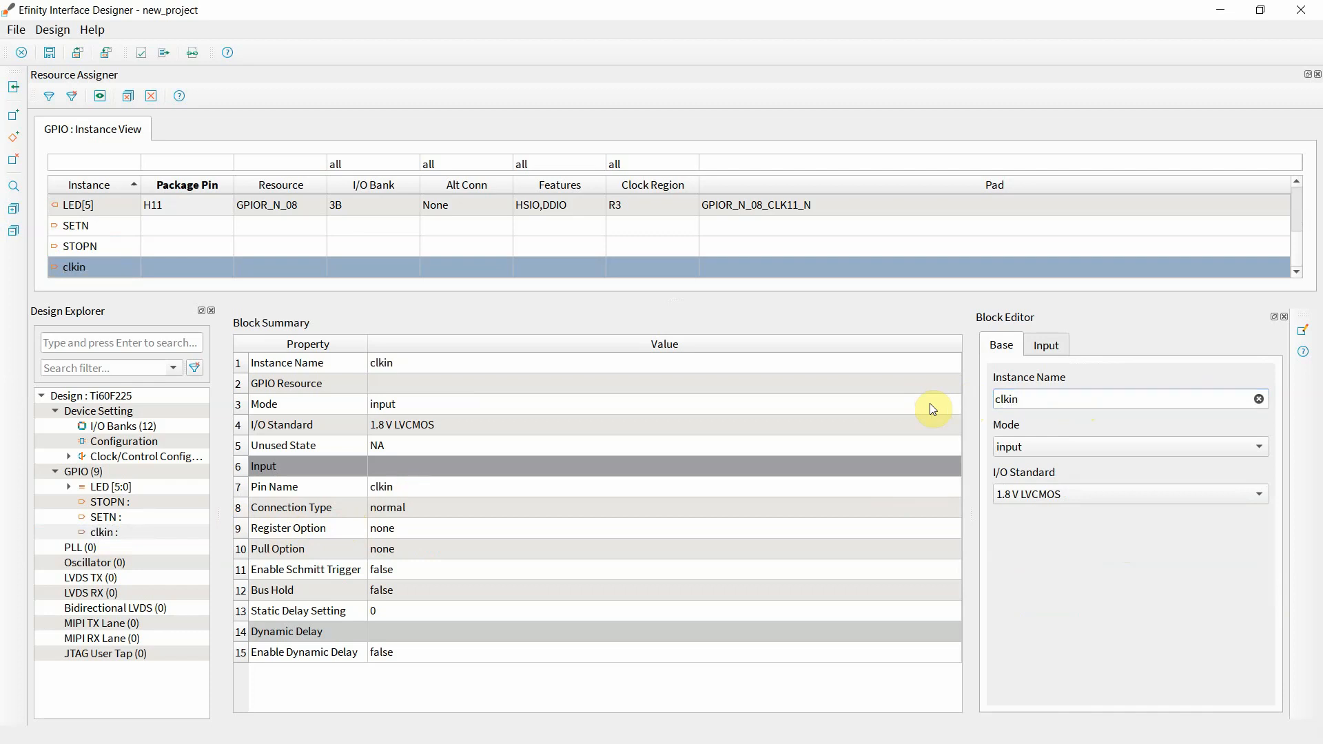
click(1103, 447)
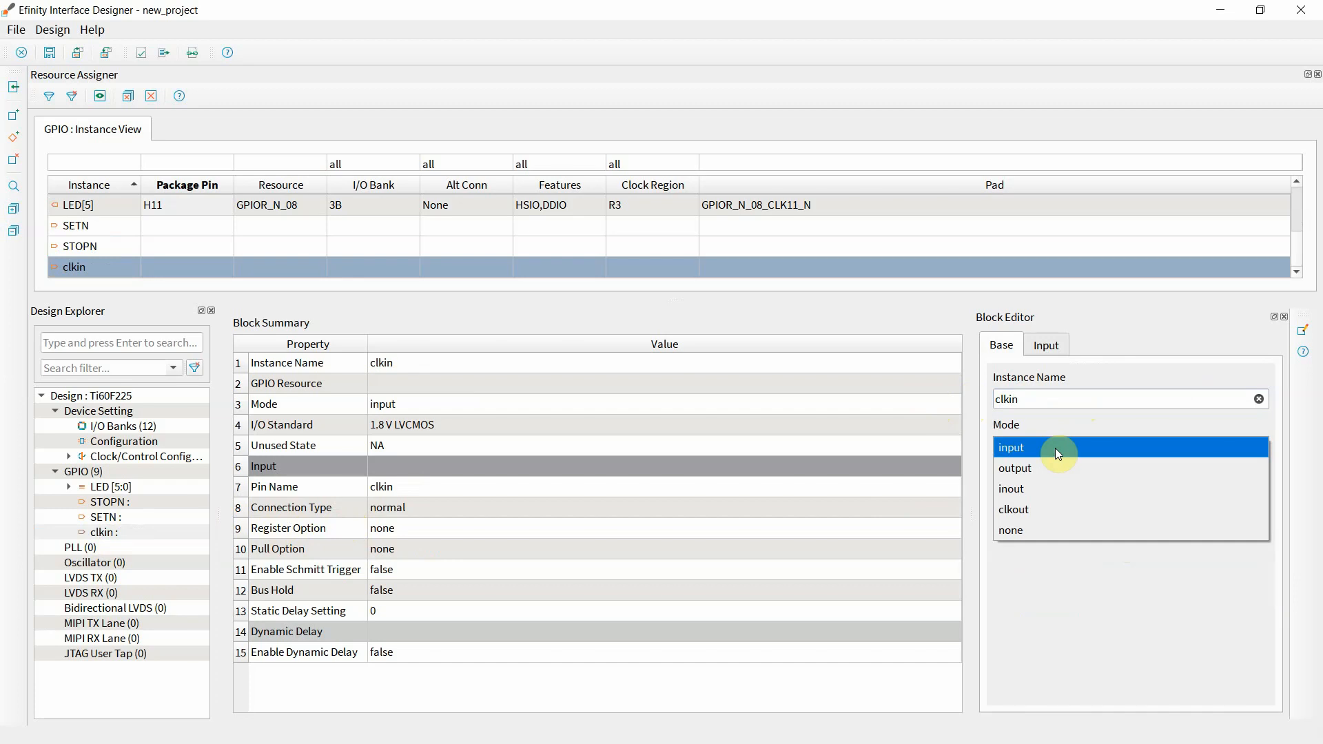
click(1054, 448)
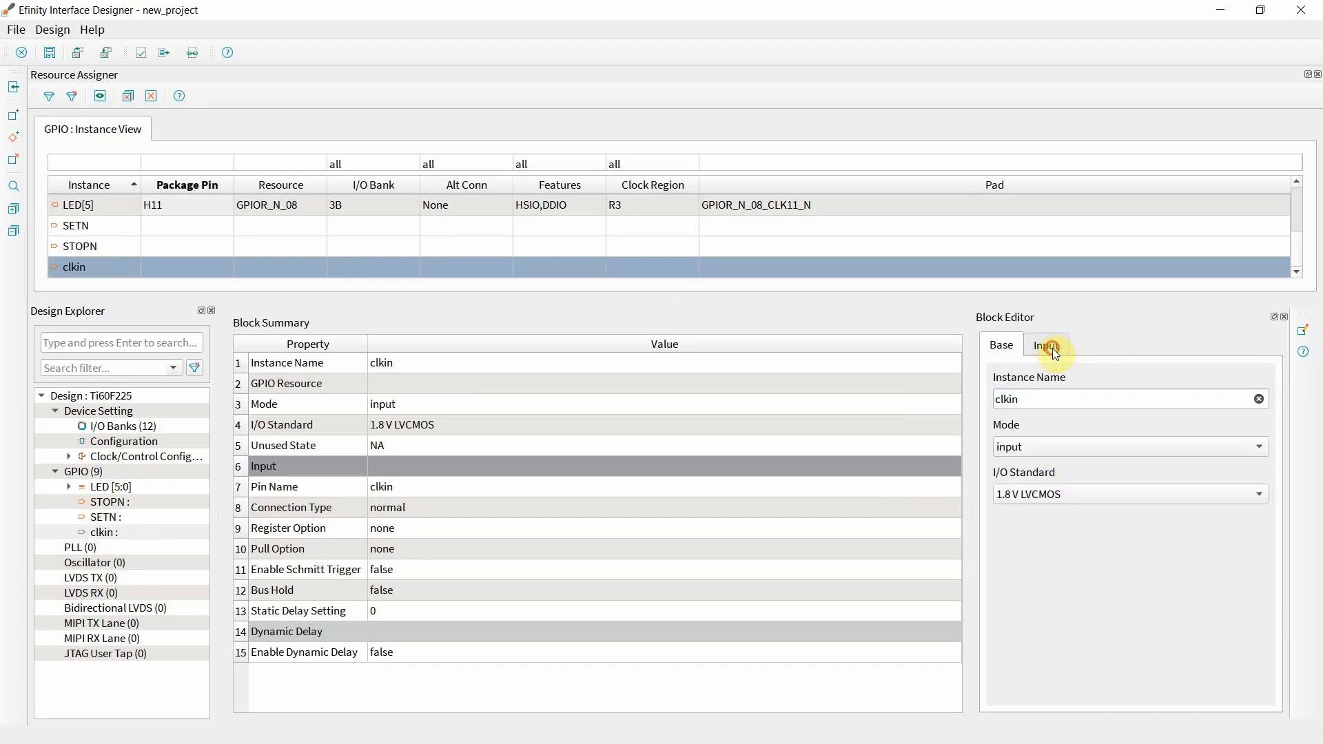
Set the connection type of the clkin input to pll_clkin
click(1053, 352)
scroll(1062, 492, up, 3)
click(1082, 450)
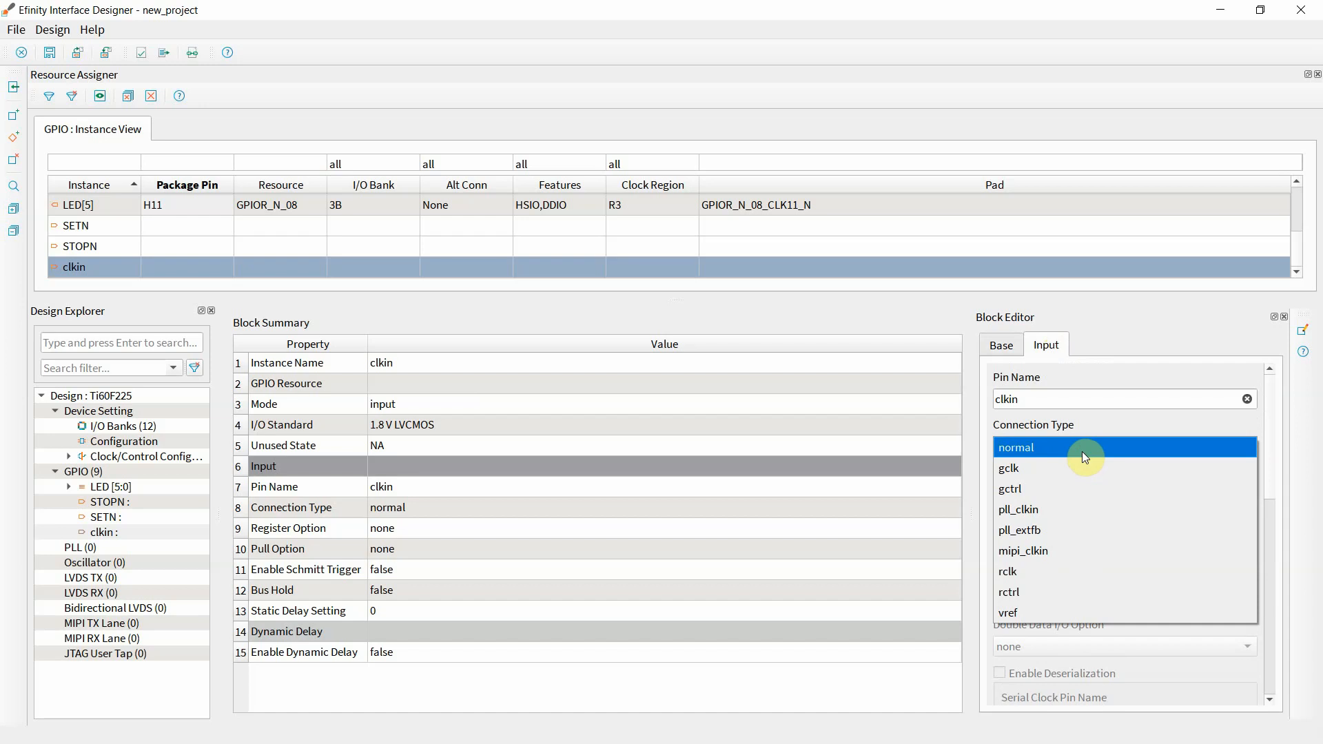
click(1057, 512)
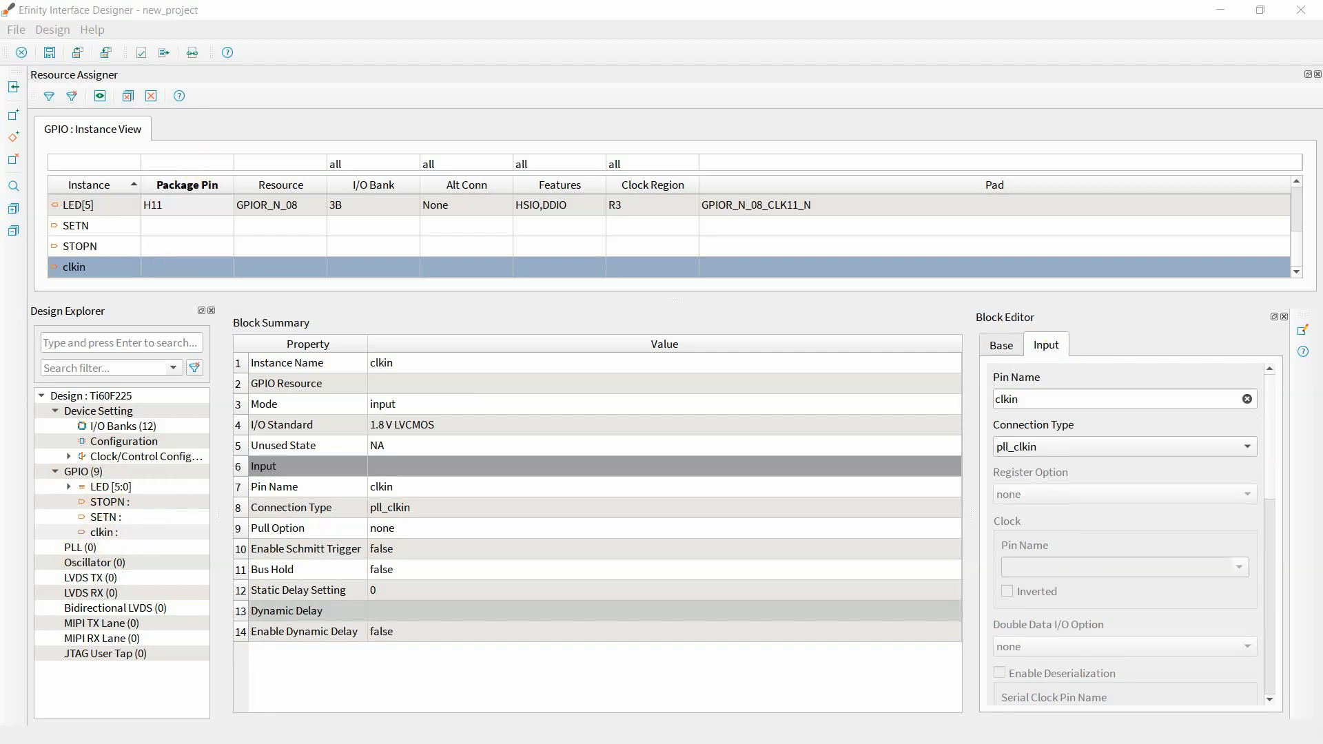
Create a PLL block in the design and set its PLL resource to PLL_TL0
click(79, 549)
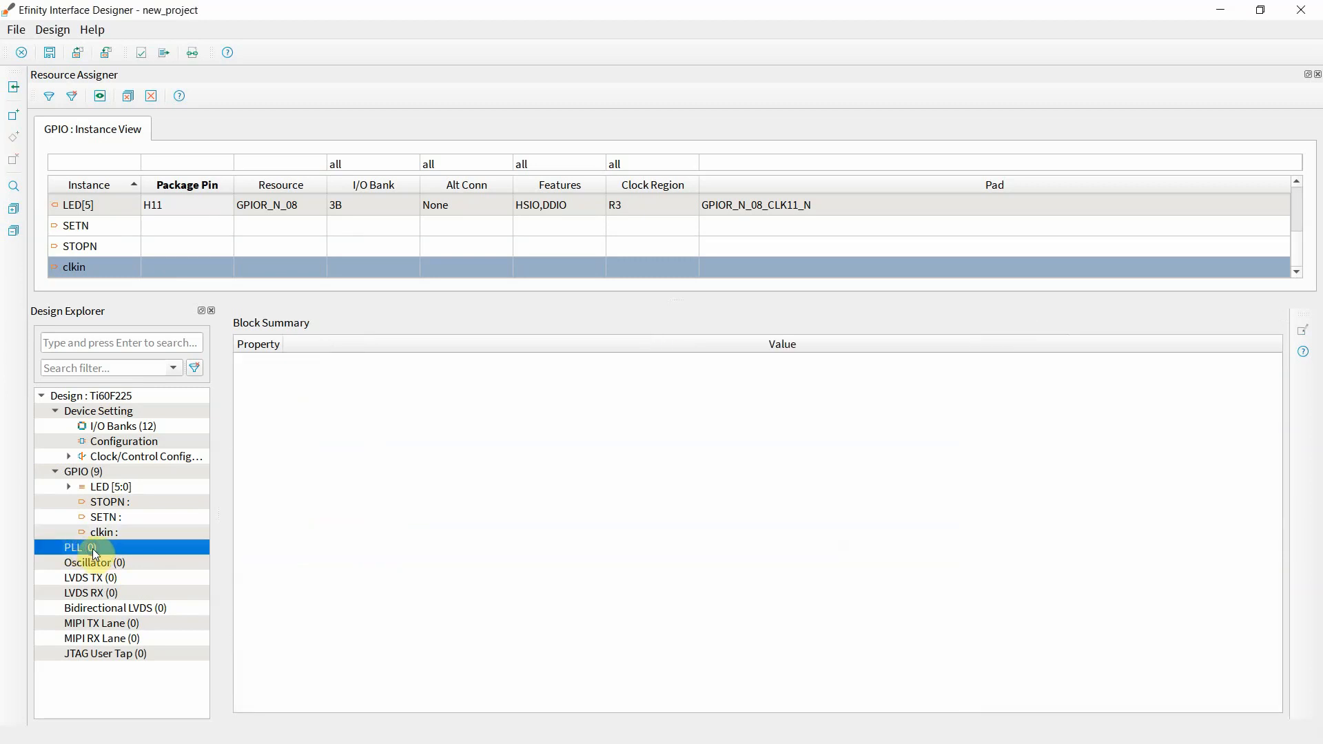
right_click(93, 549)
click(143, 554)
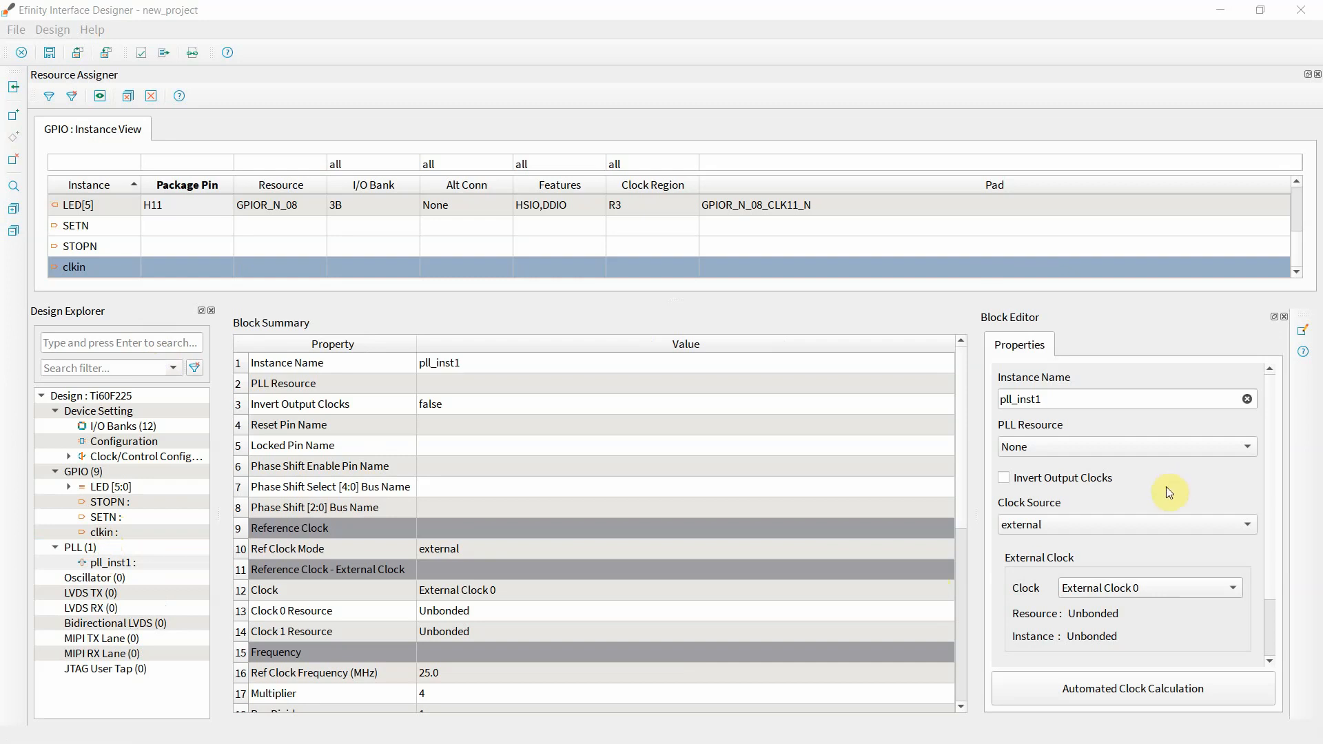
click(1058, 446)
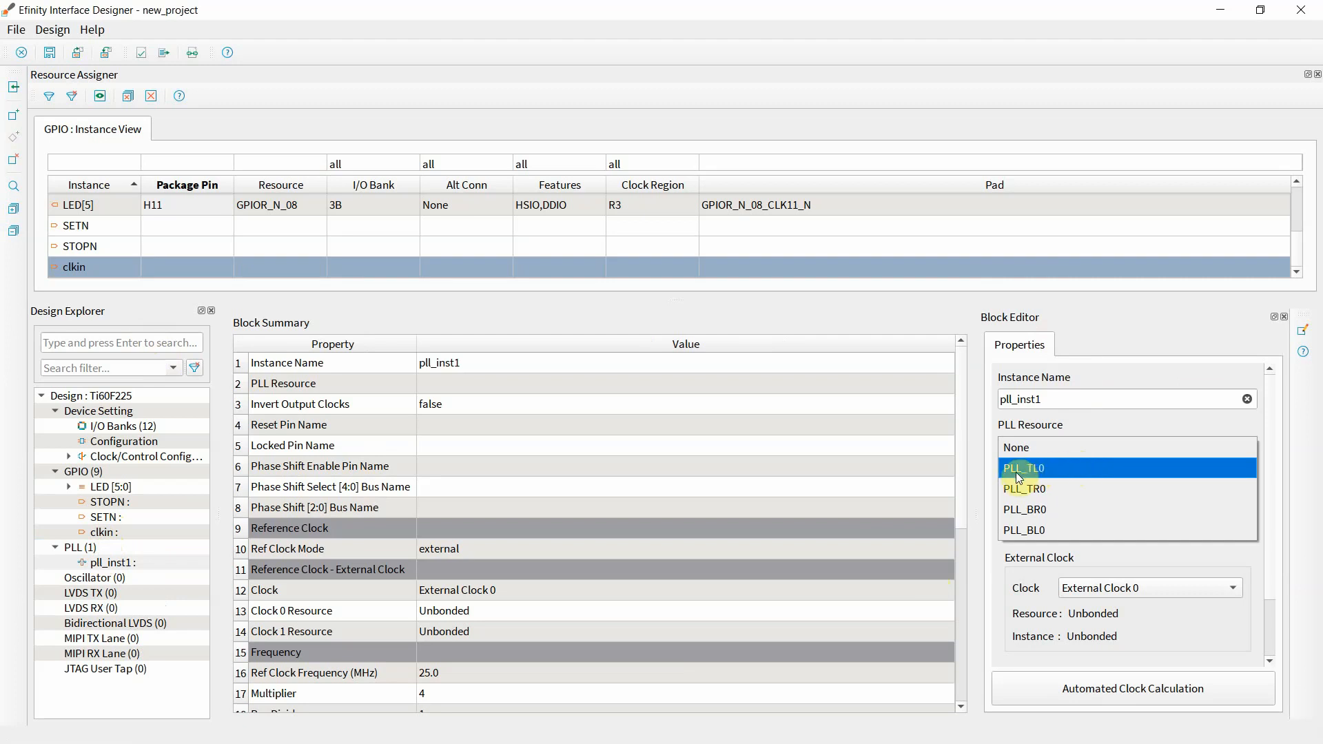
click(1062, 469)
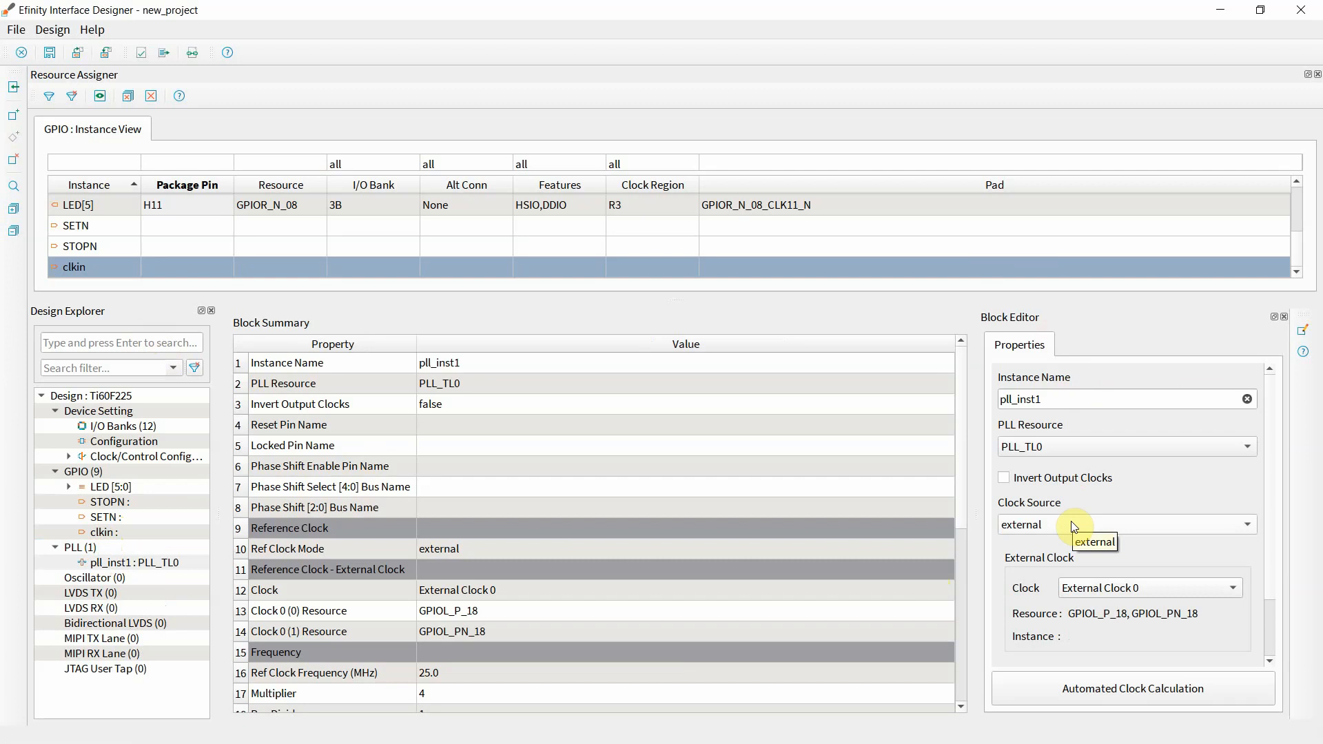
Keep the PLL's clock source as external and open the automated clock calculation for it
click(1072, 526)
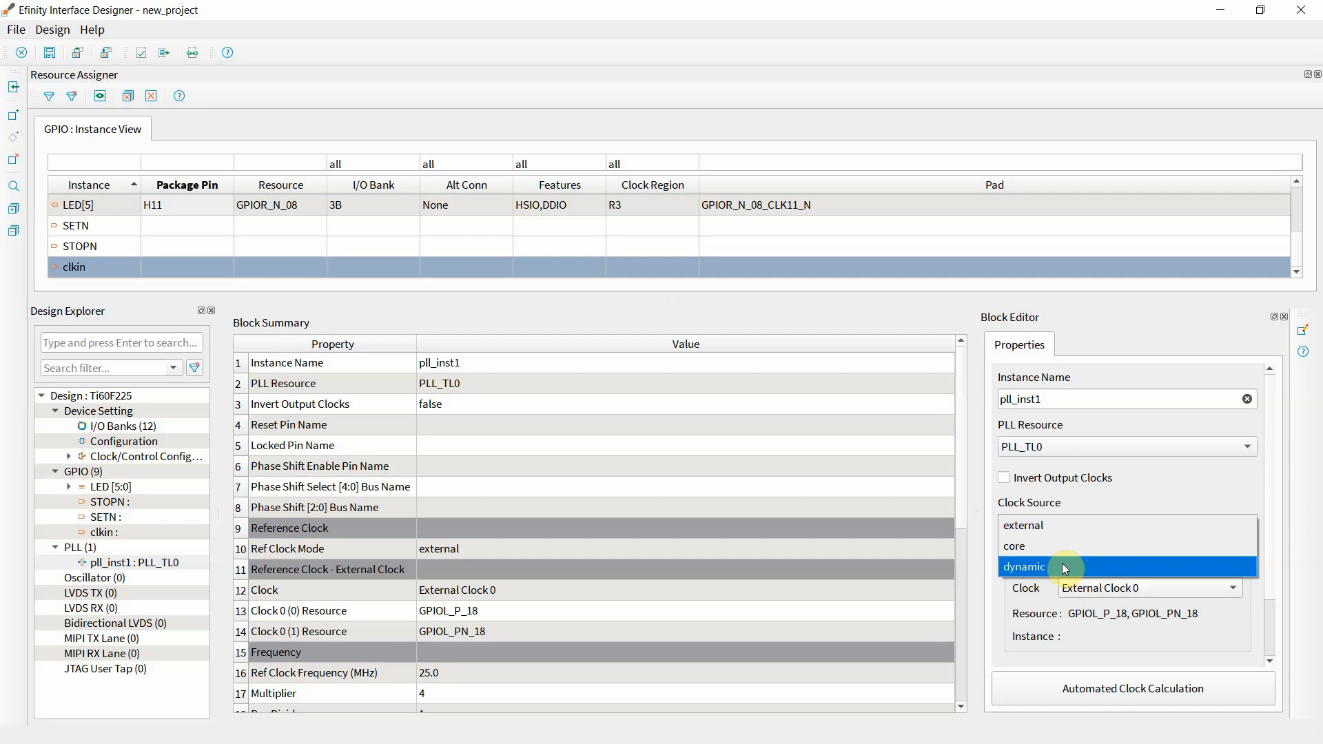
click(1064, 524)
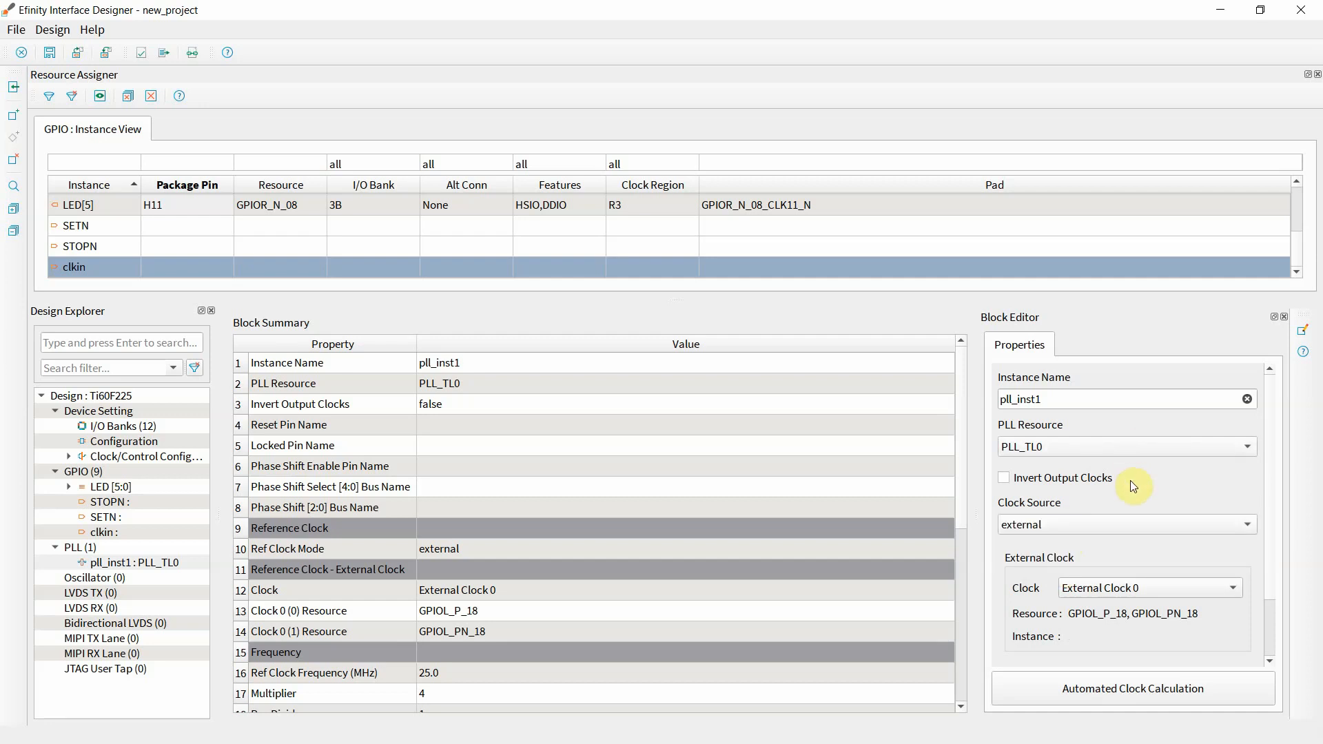
scroll(1133, 486, down, 1)
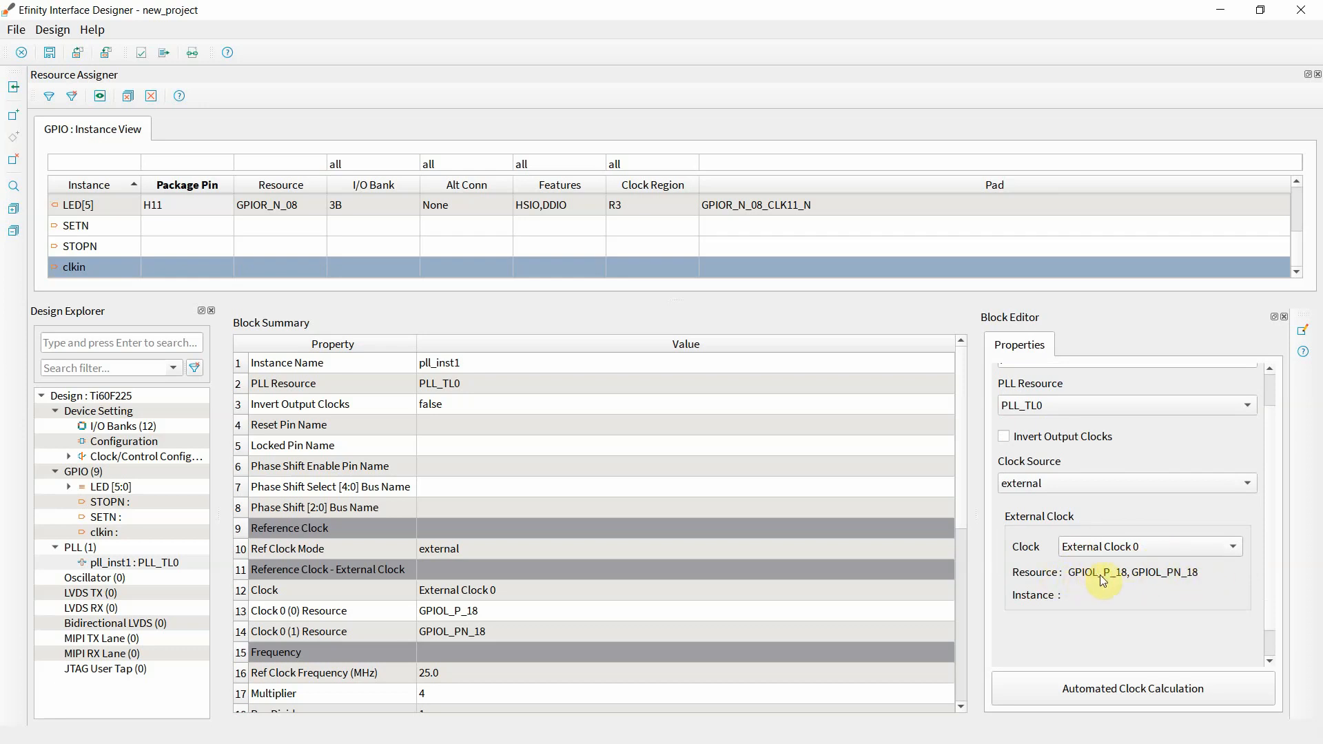
click(1121, 690)
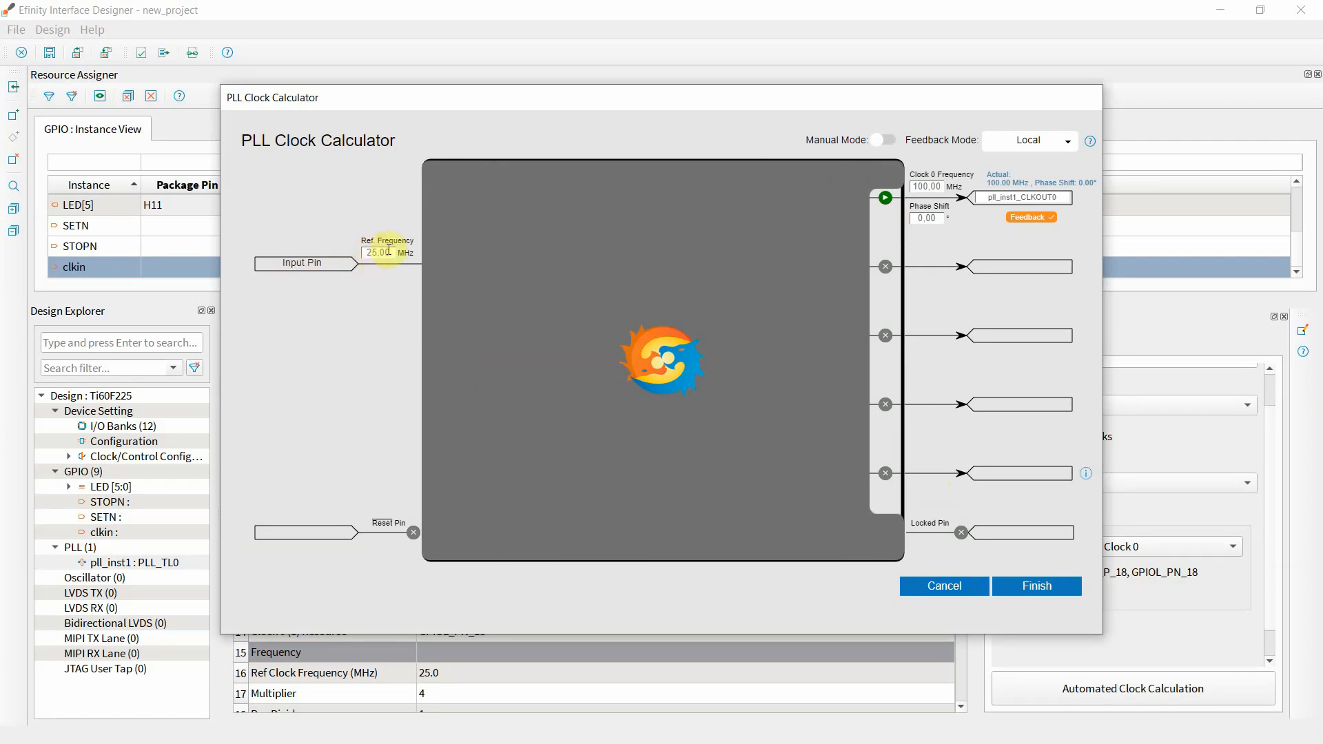
Set the PLL's Clock 0 frequency to 25 MHz and name its output CLK25
double_click(940, 186)
text(25)
key(Return)
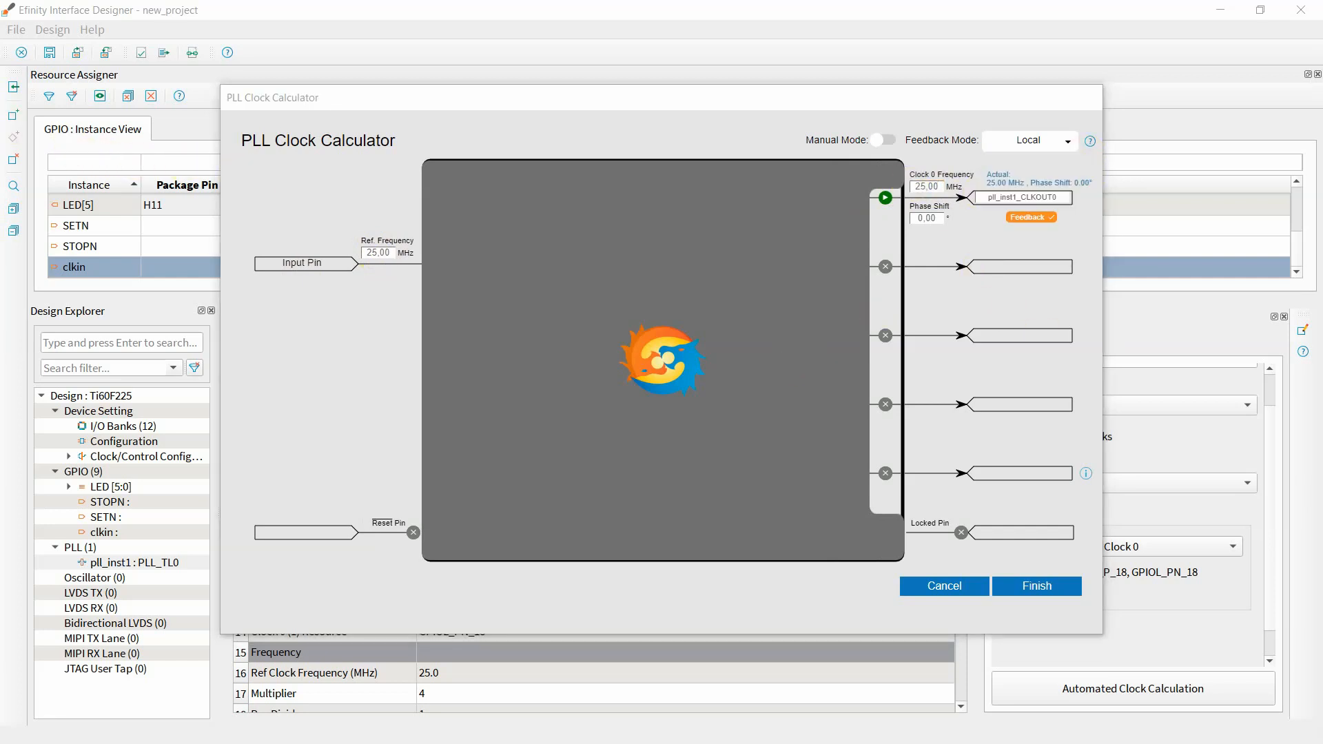
drag(1068, 200, 934, 200)
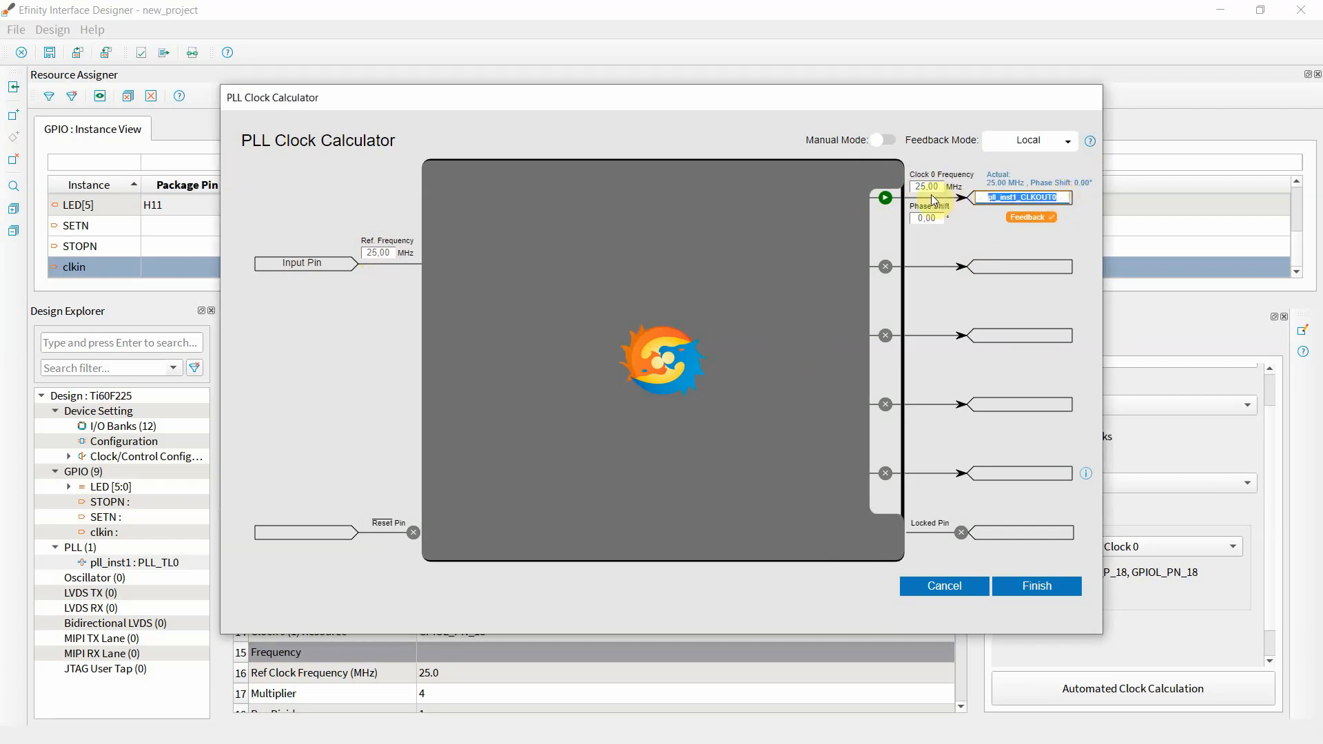
text(CLK25)
key(Return)
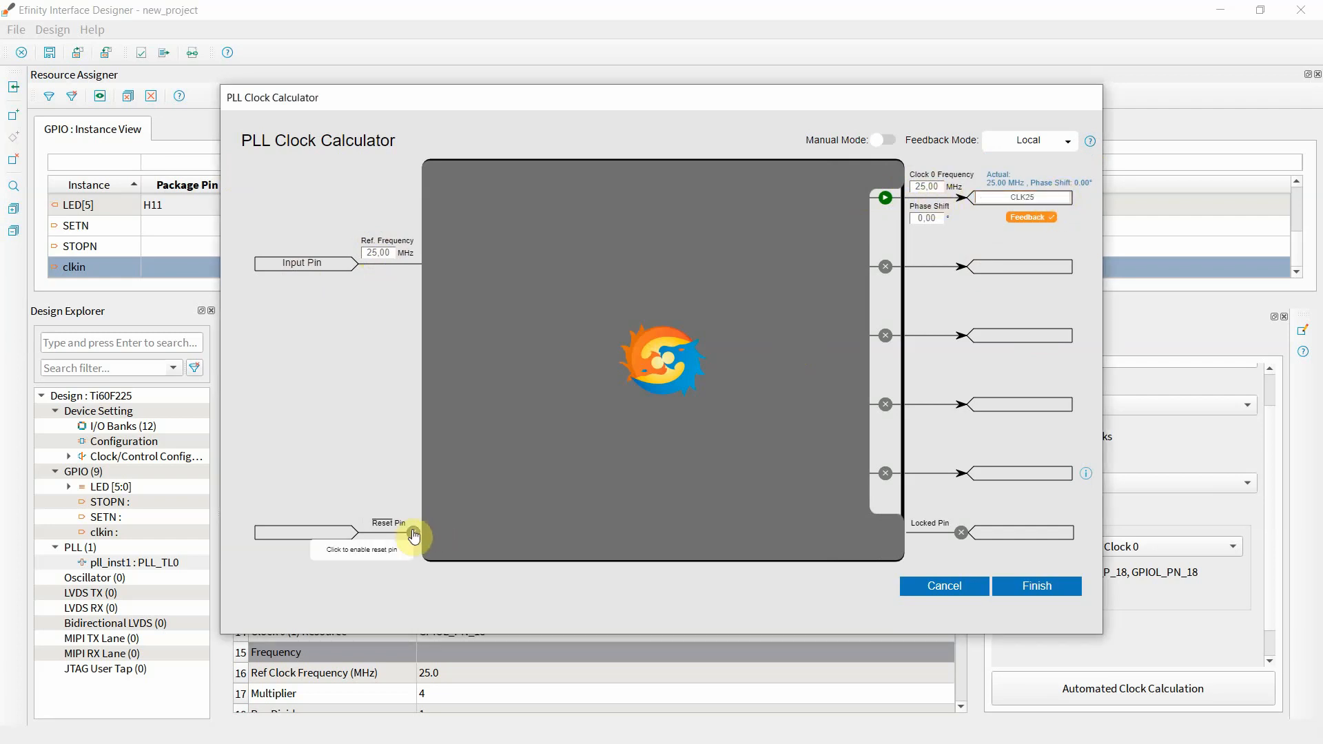
Enable the PLL's reset pin as PLL_RESETN and its locked pin as PLL_LOCKED
click(414, 535)
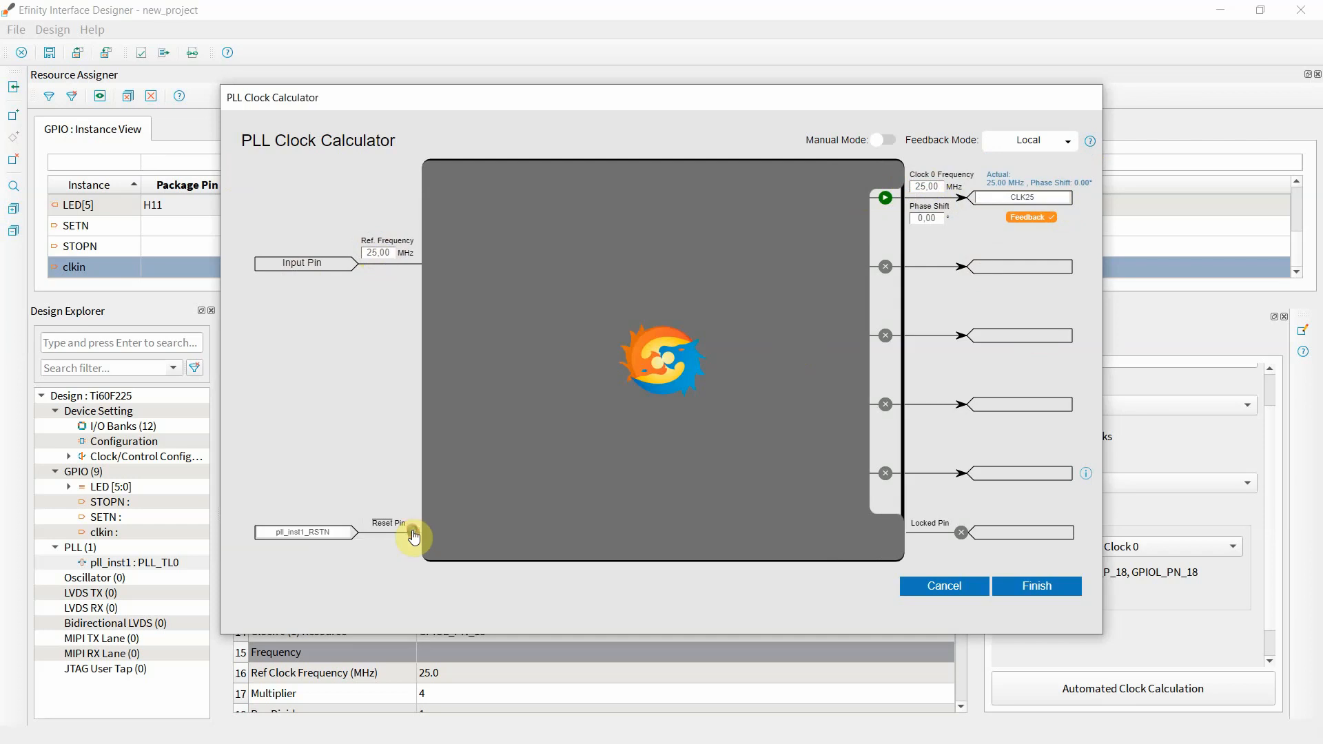
double_click(337, 530)
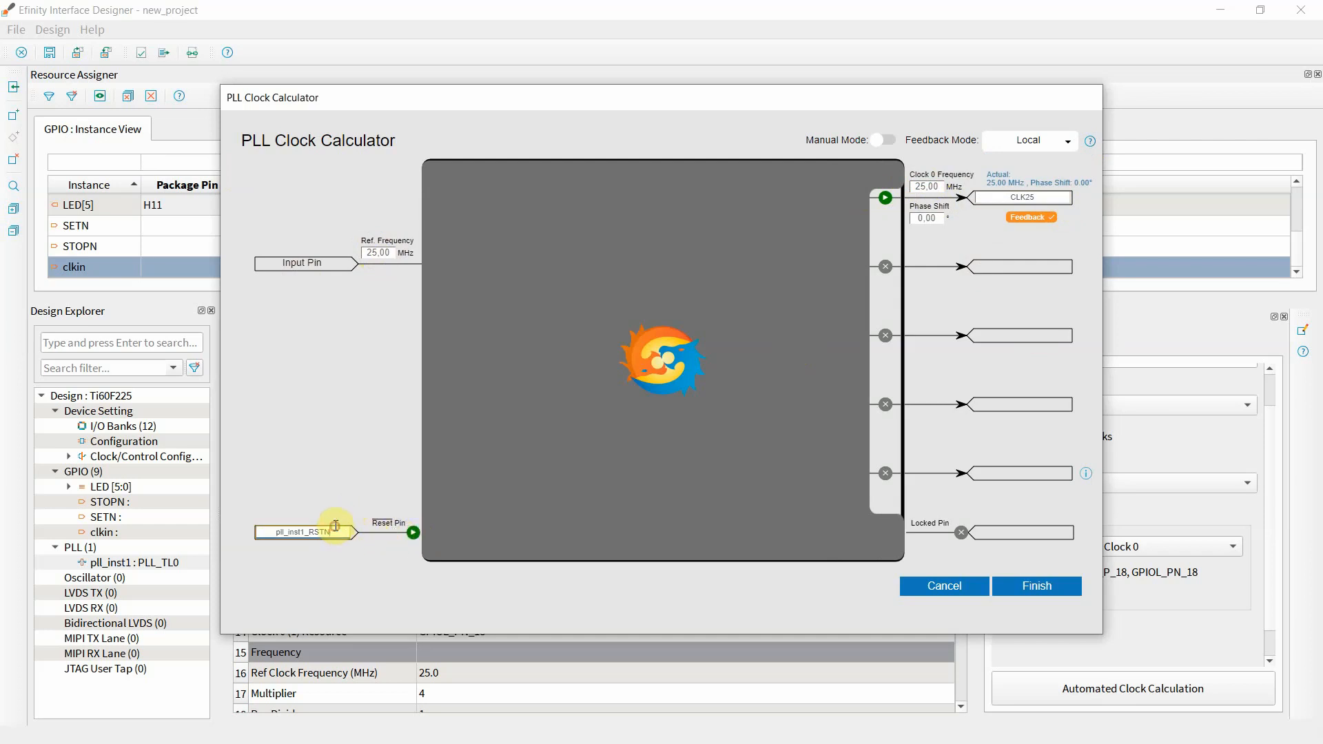
text(PLL_RESETN)
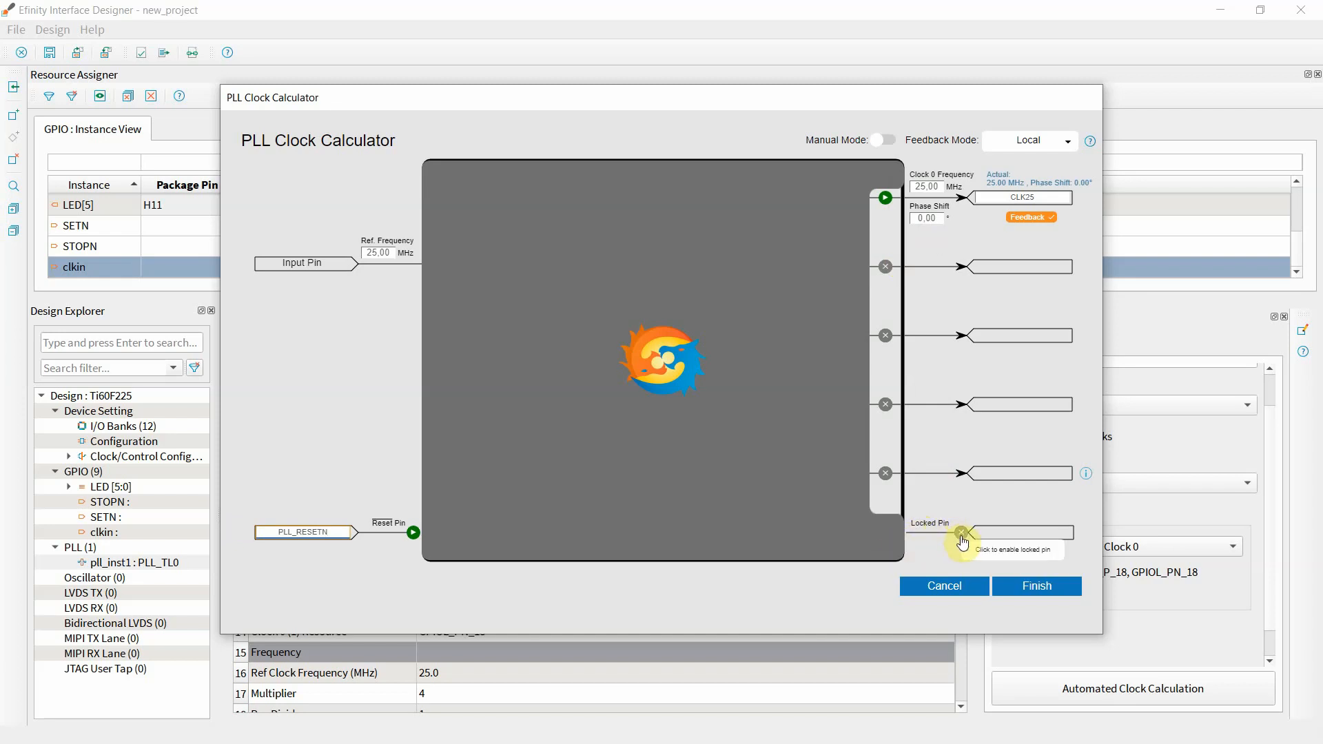
click(962, 534)
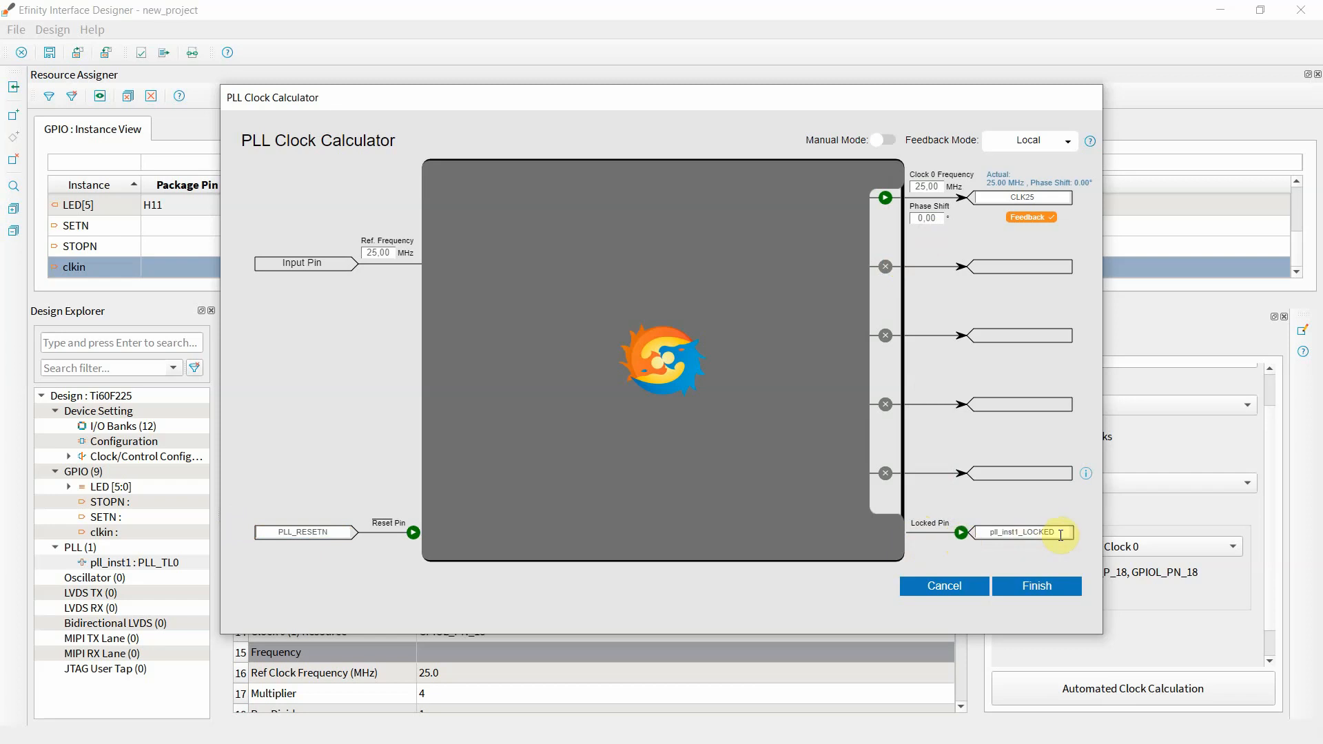
double_click(1060, 535)
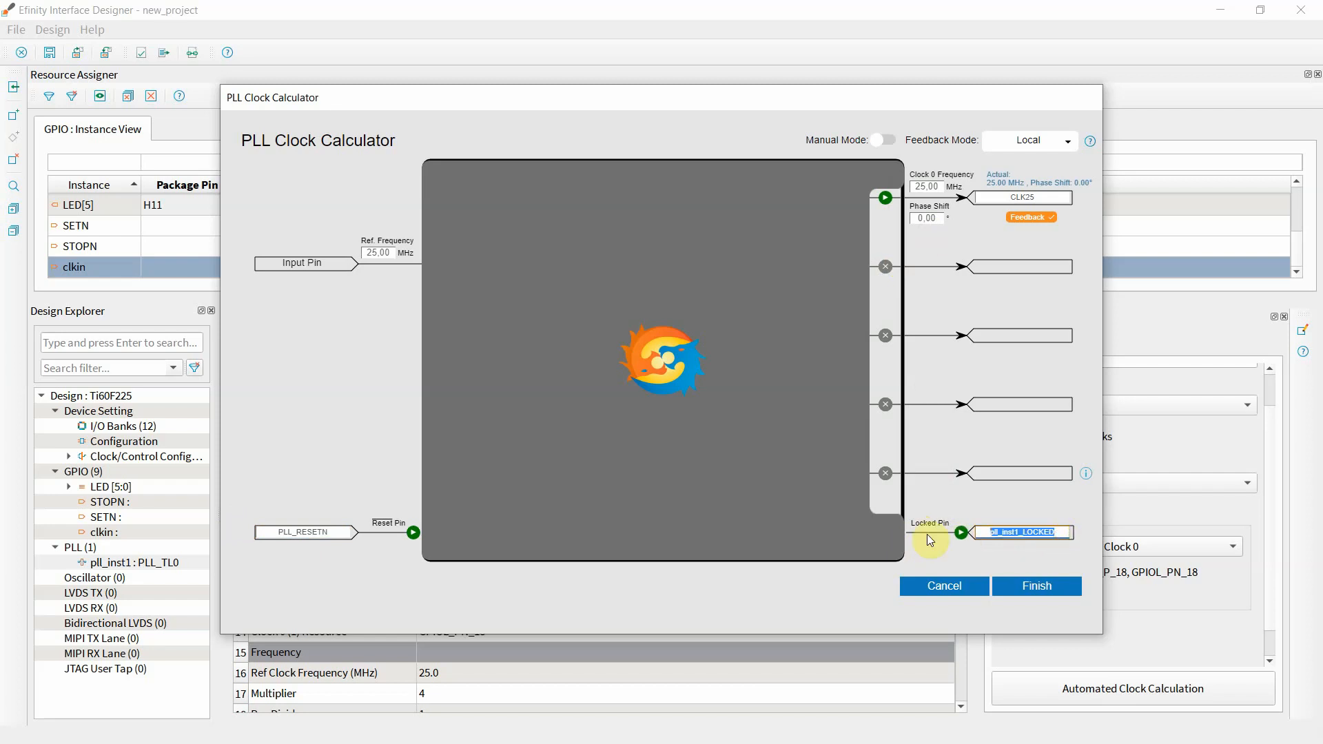
text(PLL_LOCKED)
key(Return)
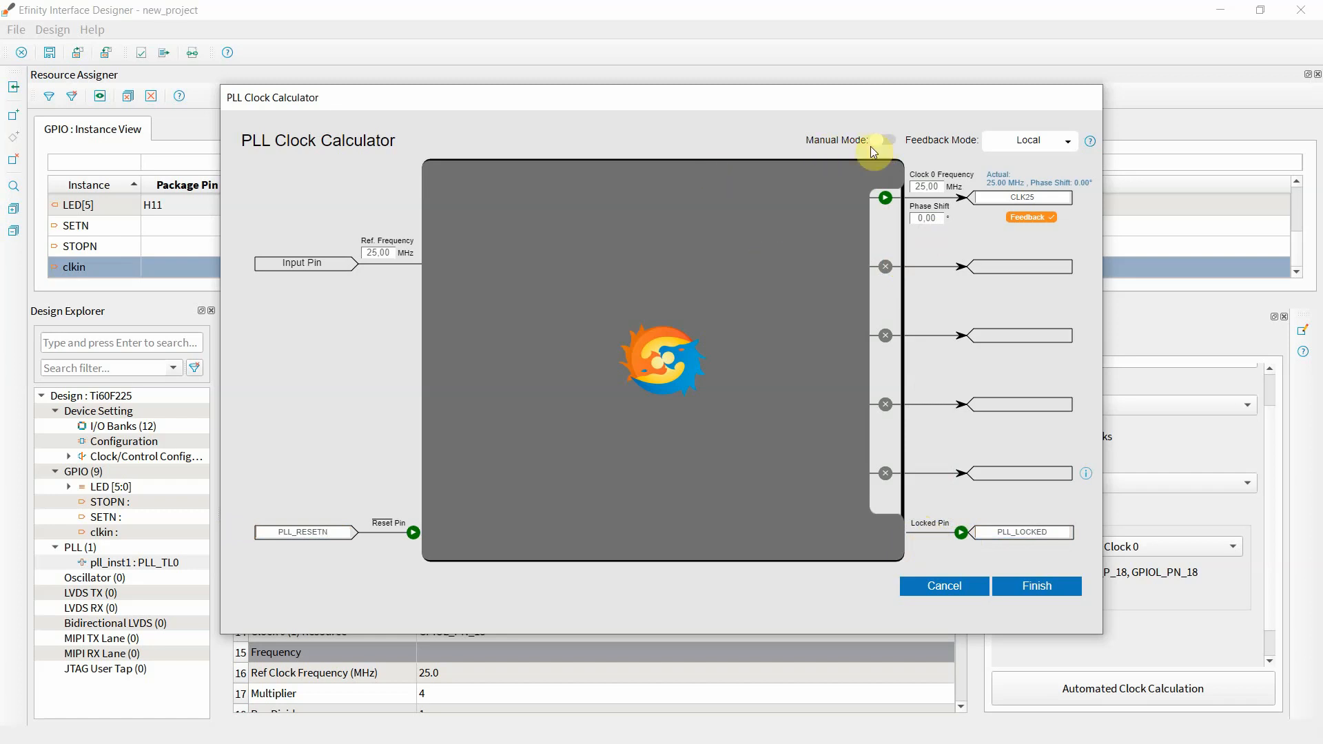
Look at the PLL's dividers in manual mode, return to automatic mode and accept the clock calculation
click(890, 141)
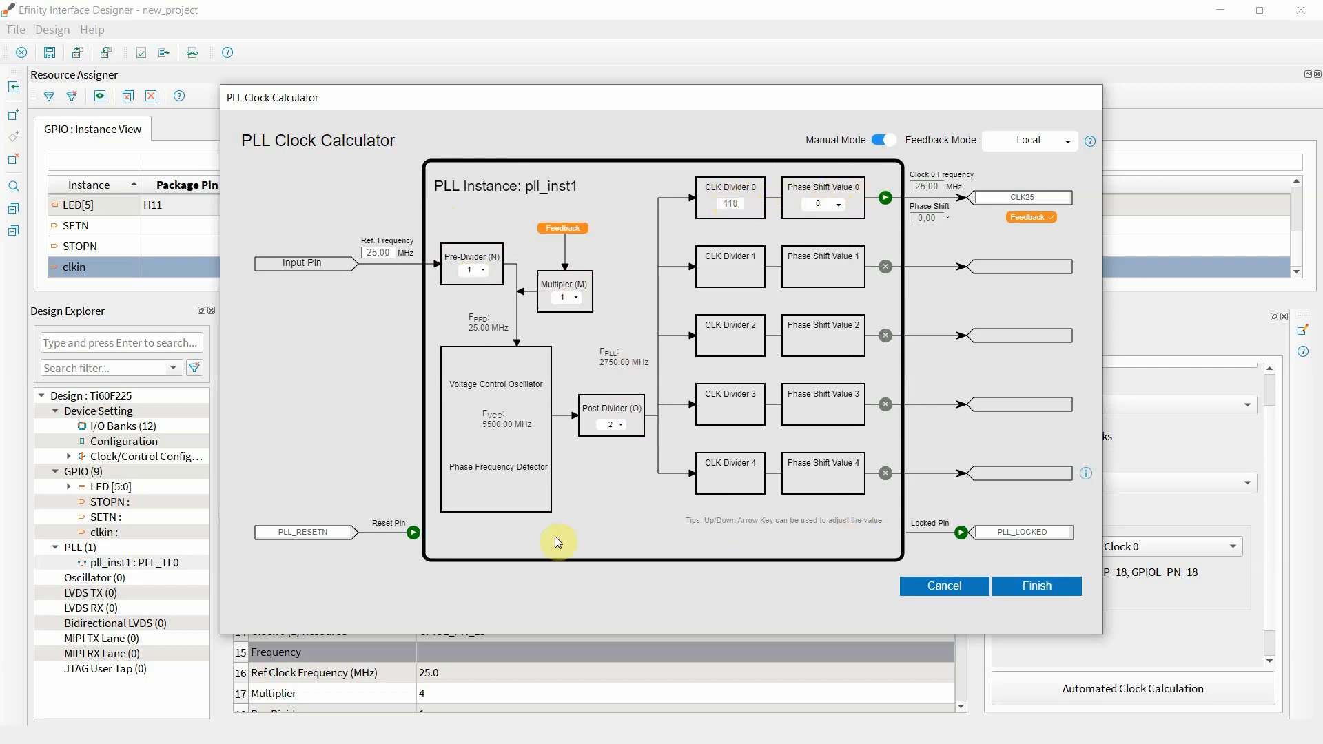
click(880, 135)
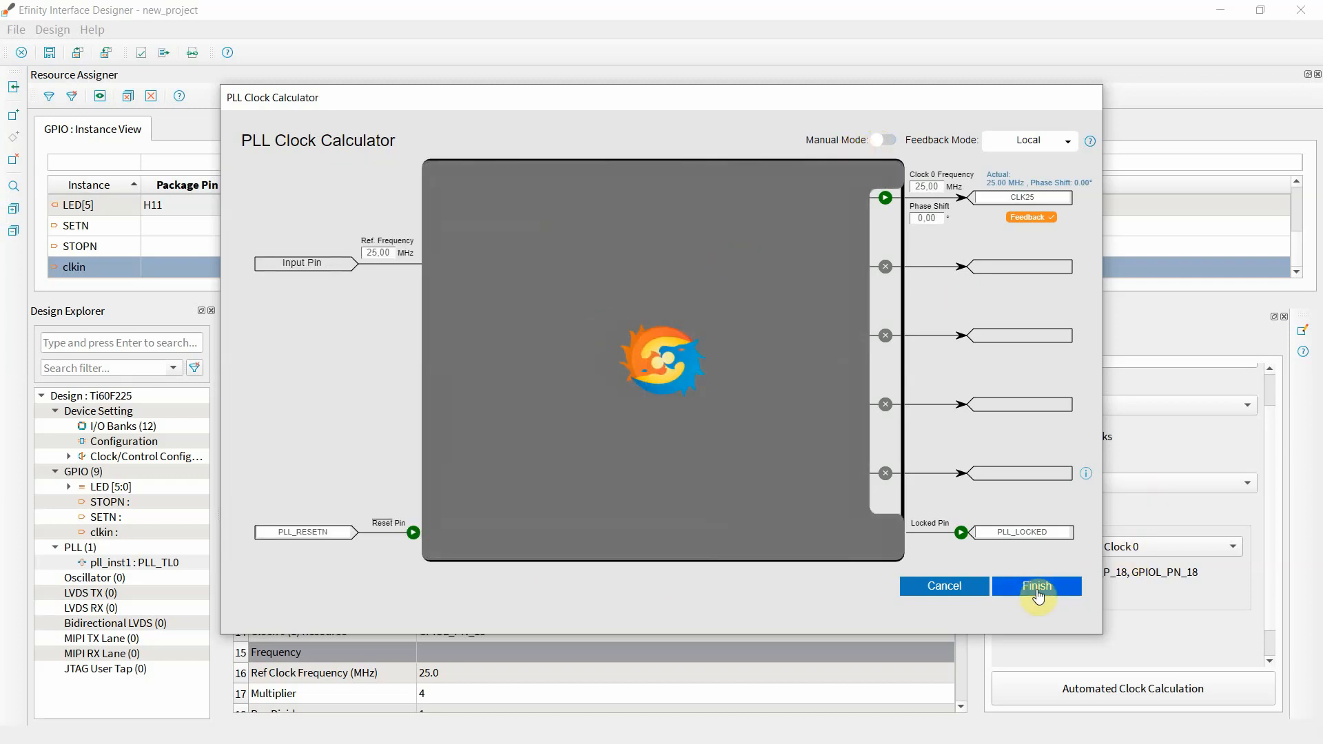
click(1037, 587)
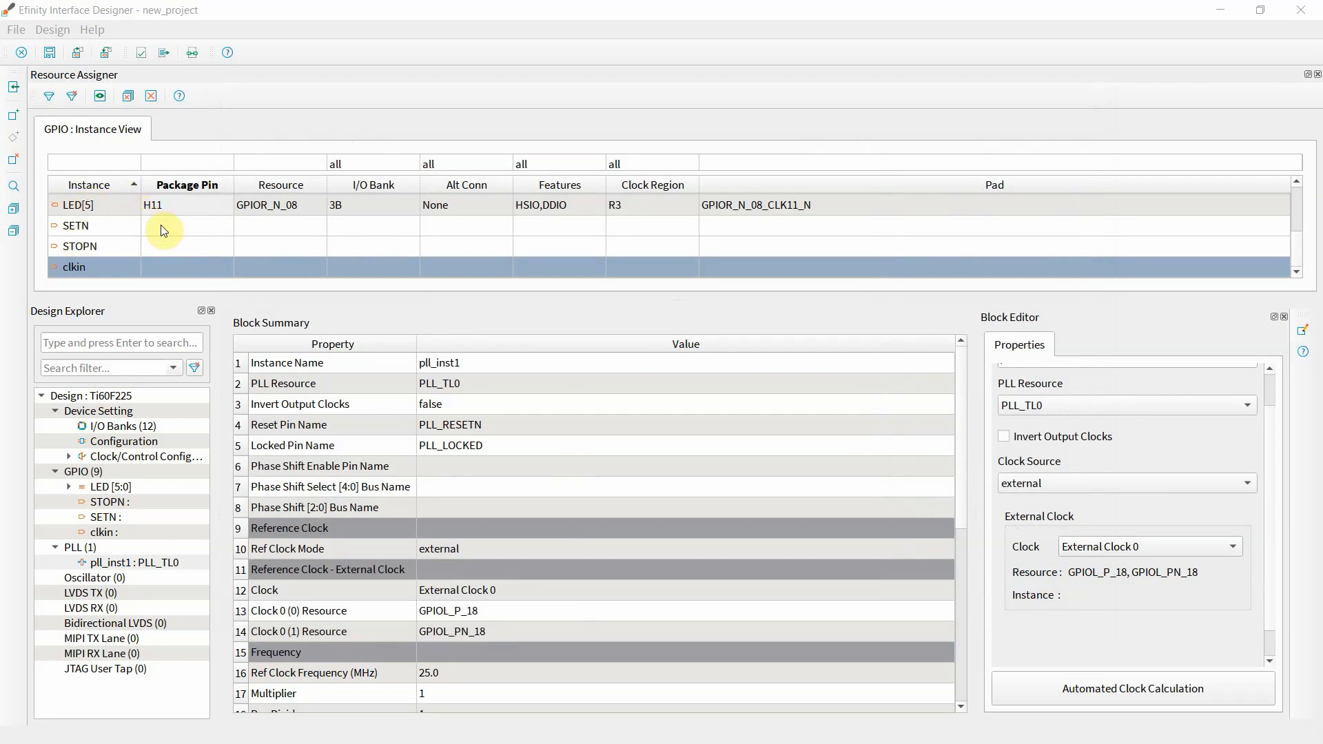
Assign package pin B2 to the clkin instance
click(177, 270)
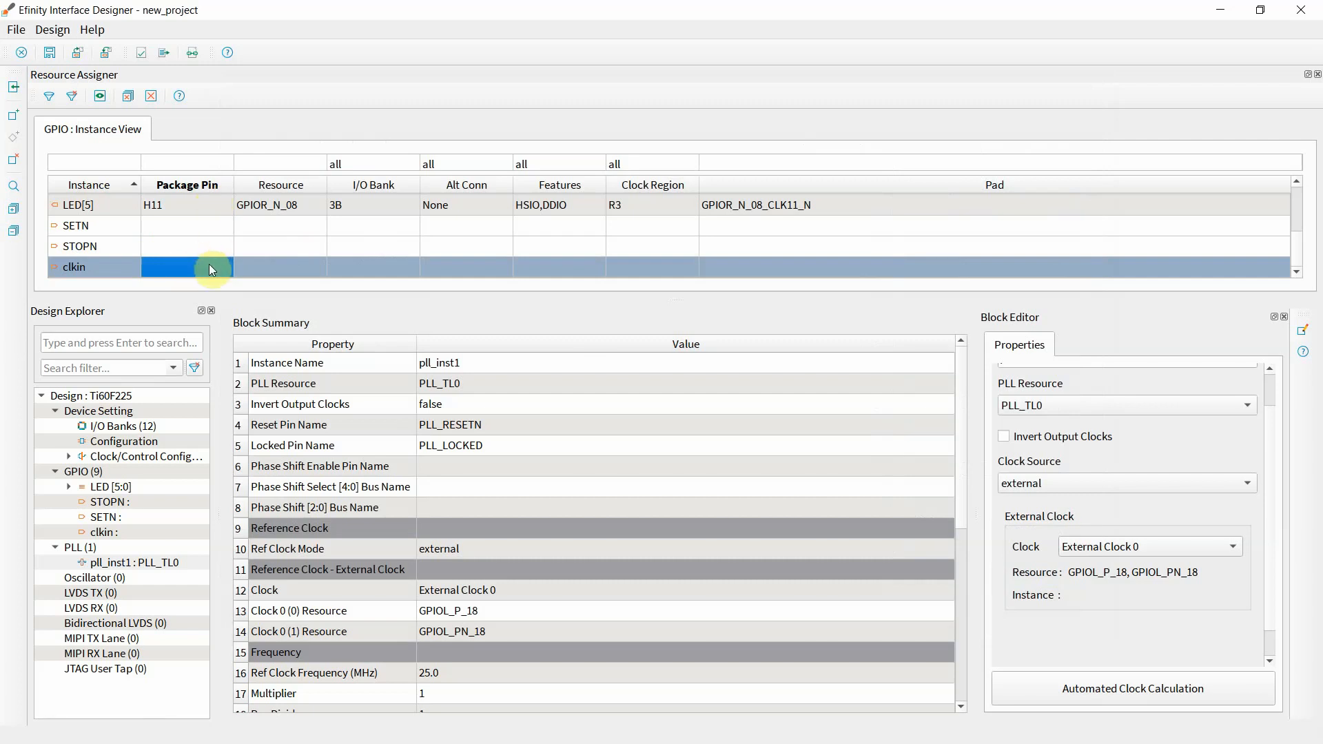
double_click(210, 265)
click(224, 267)
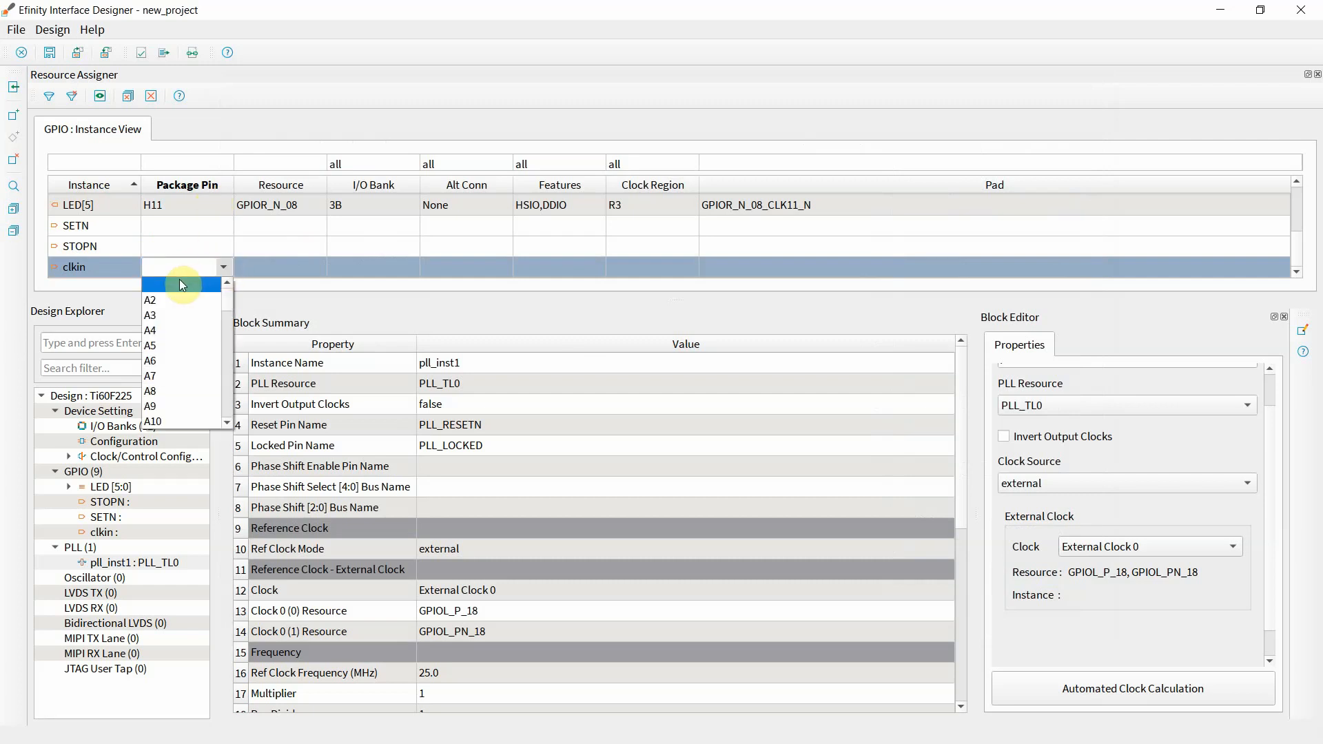
click(197, 375)
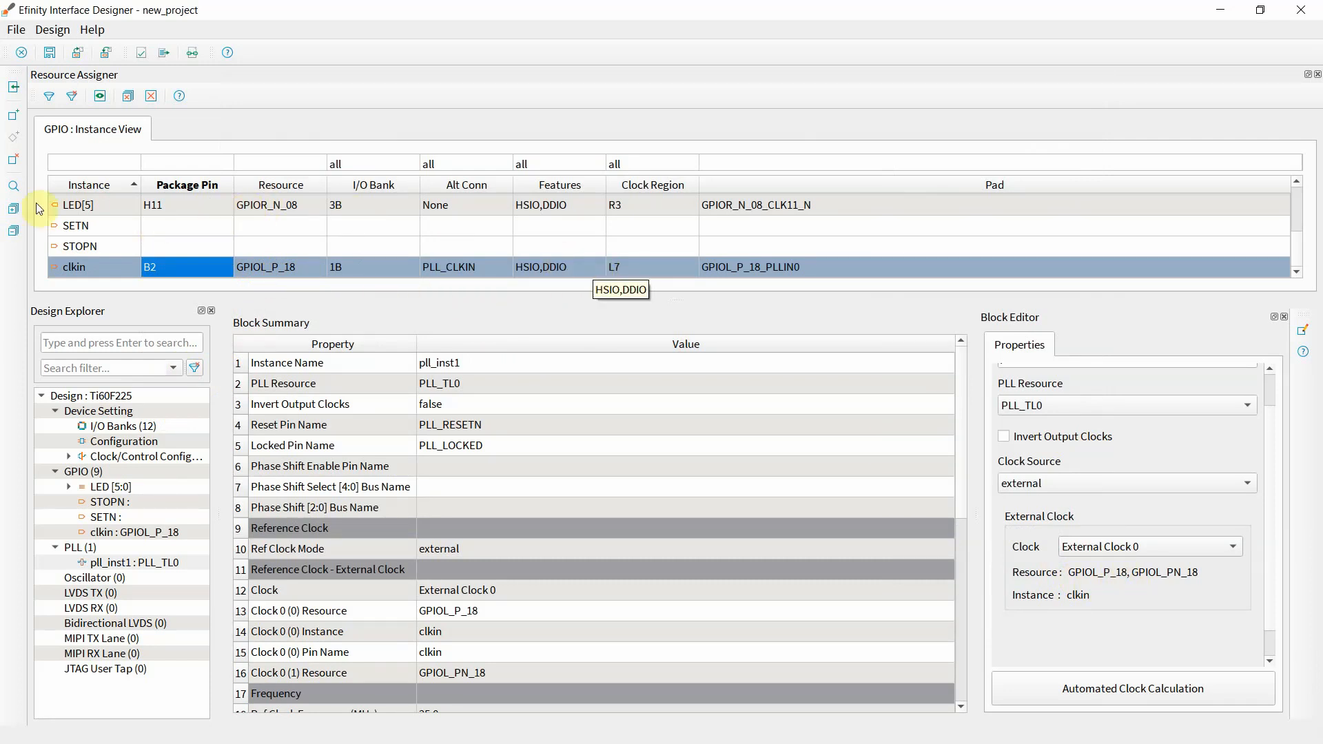
Assign package pin K13 to the STOPN instance
double_click(200, 245)
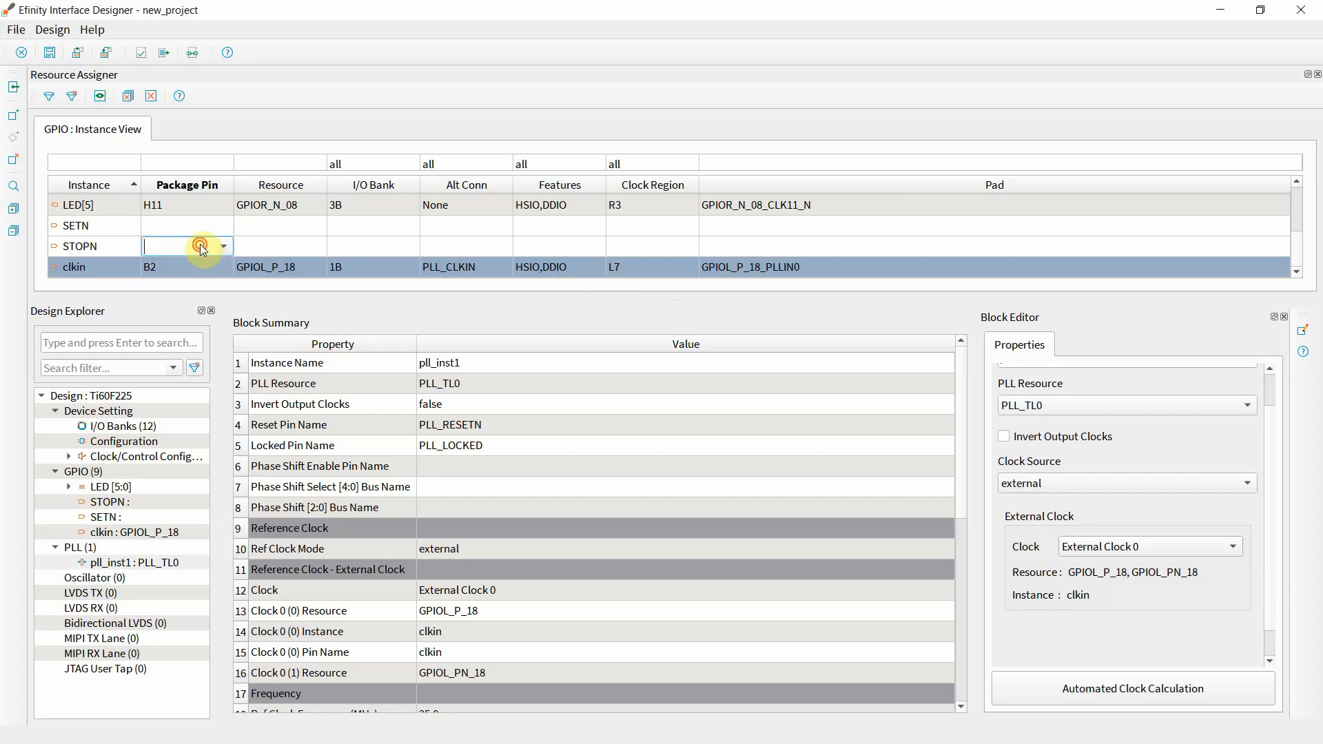
click(223, 247)
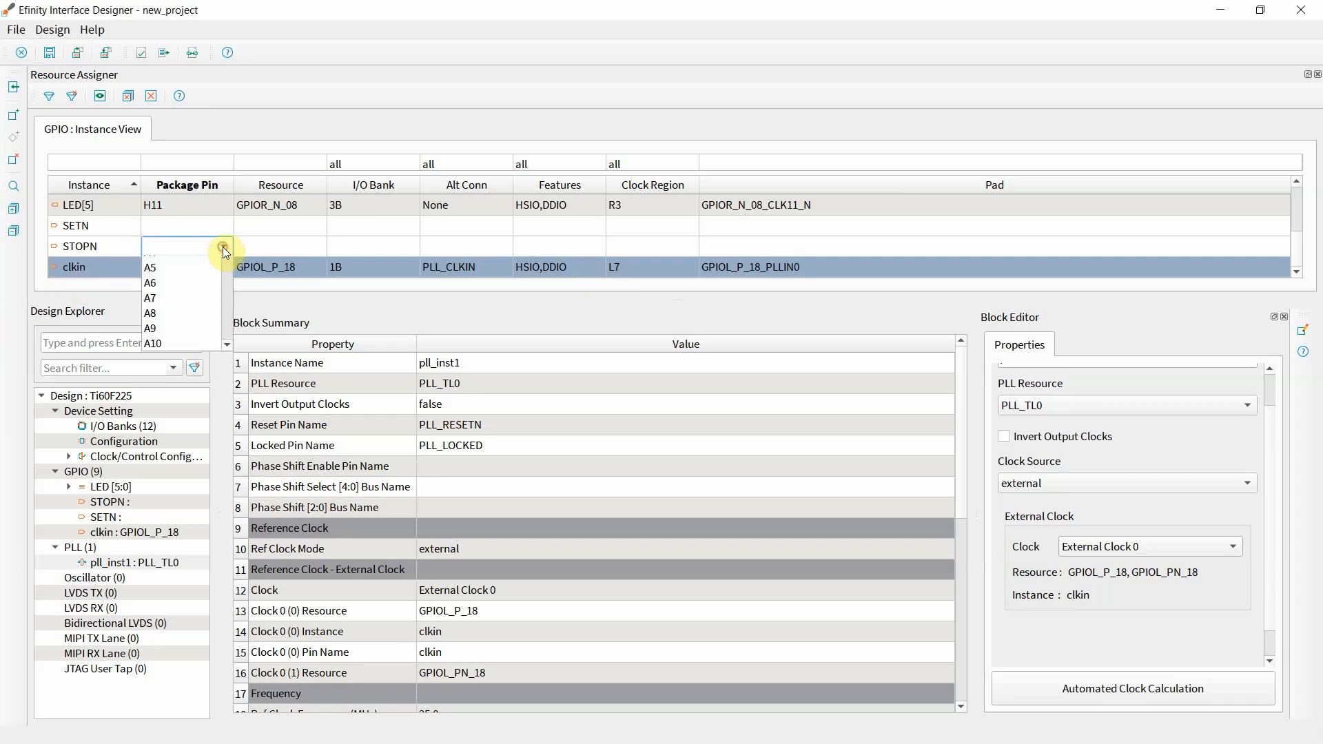
scroll(193, 357, down, 20)
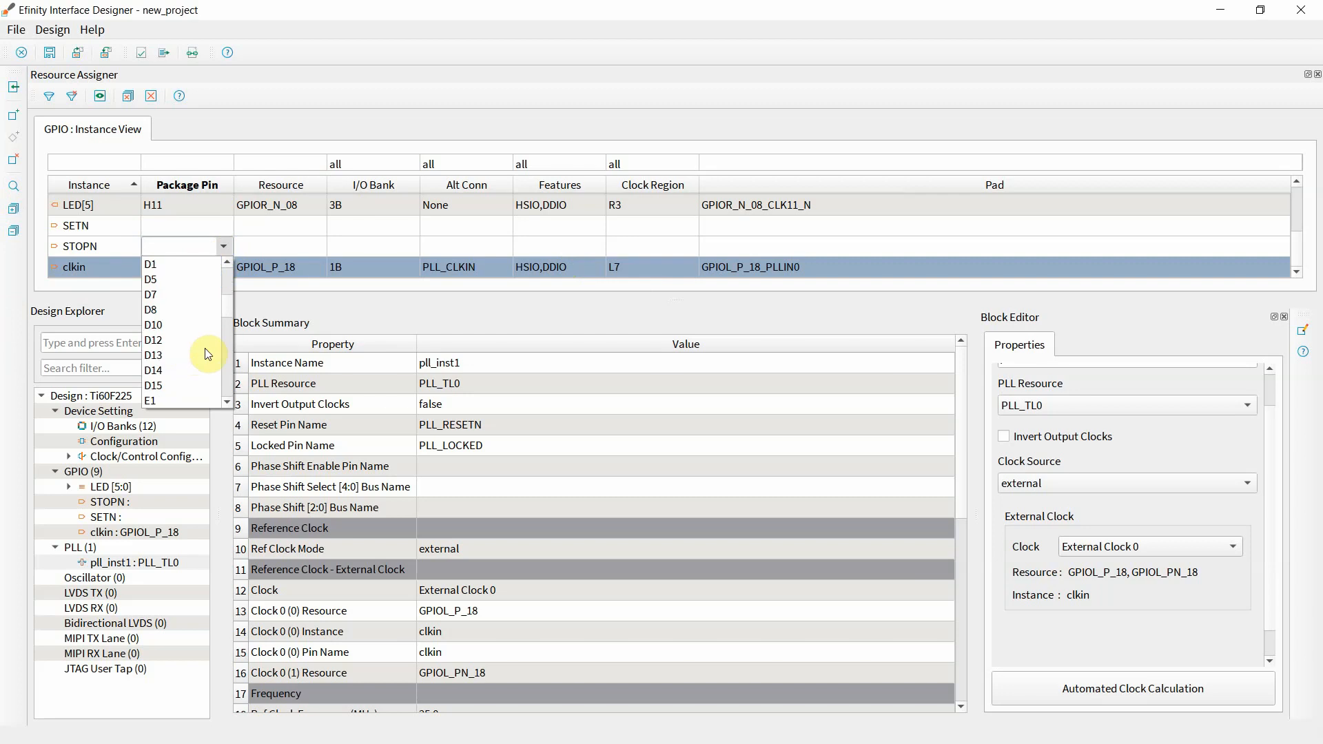
click(193, 365)
key(Return)
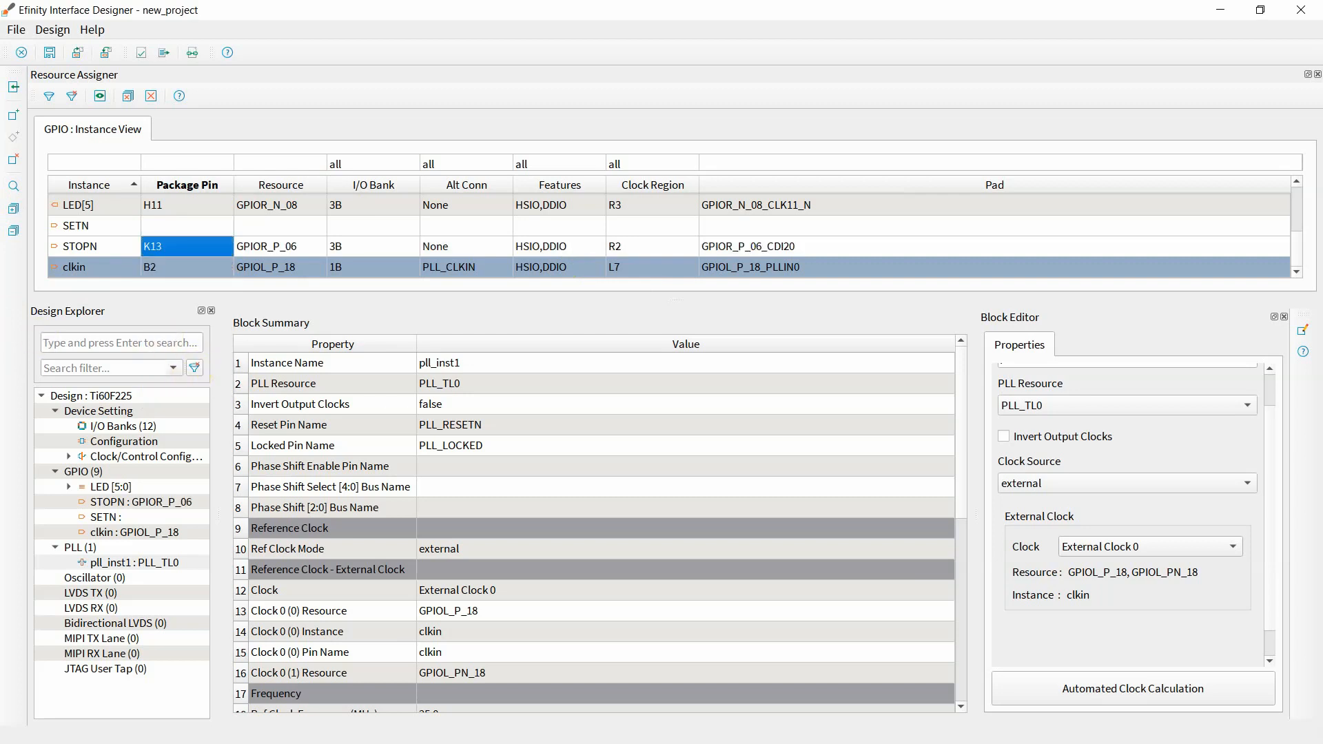
Assign package pin C5 to the SETN instance
double_click(223, 226)
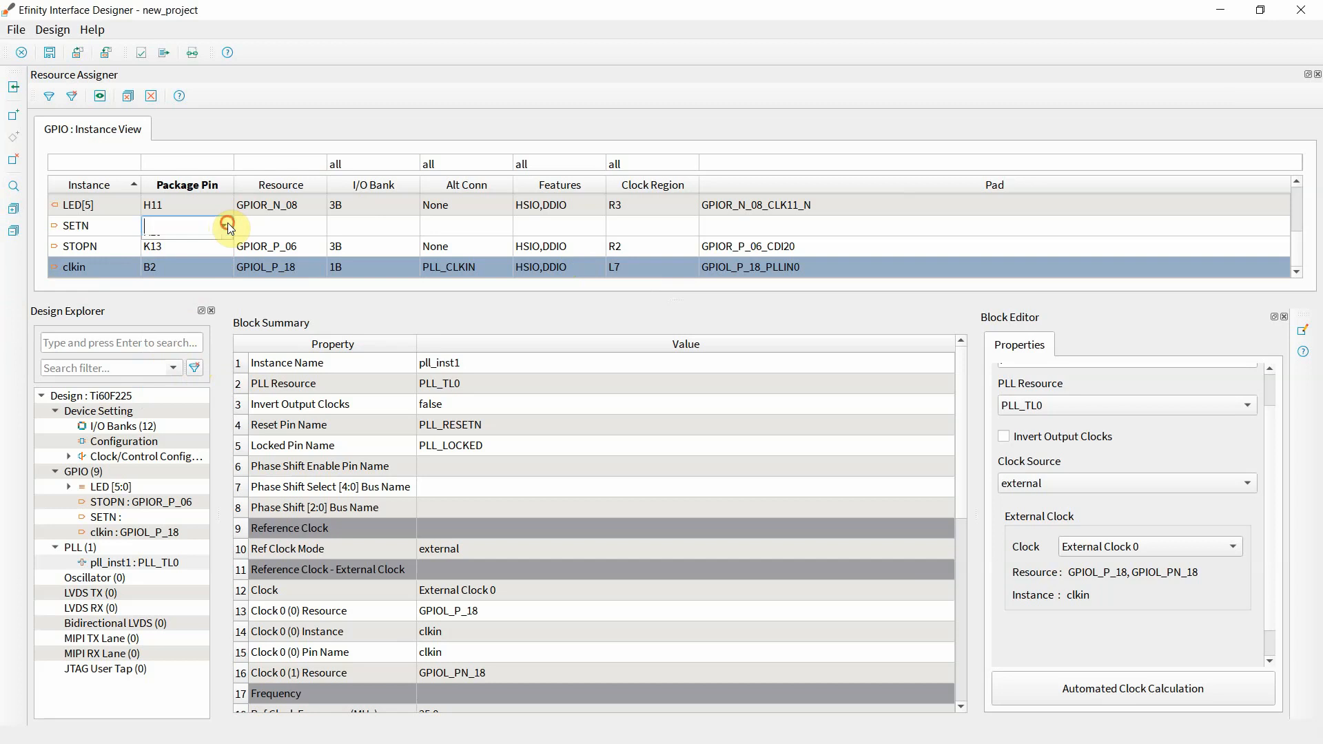
click(224, 226)
drag(225, 260, 222, 275)
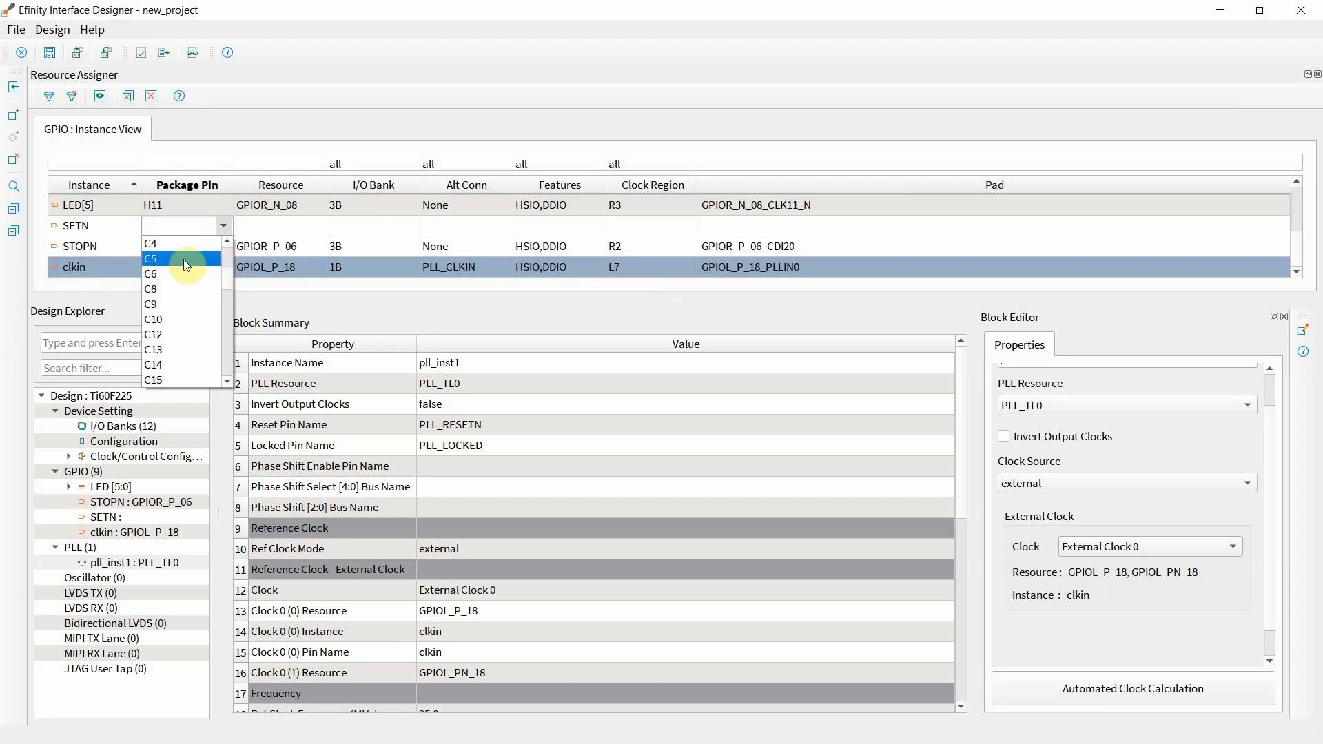
click(184, 260)
key(Return)
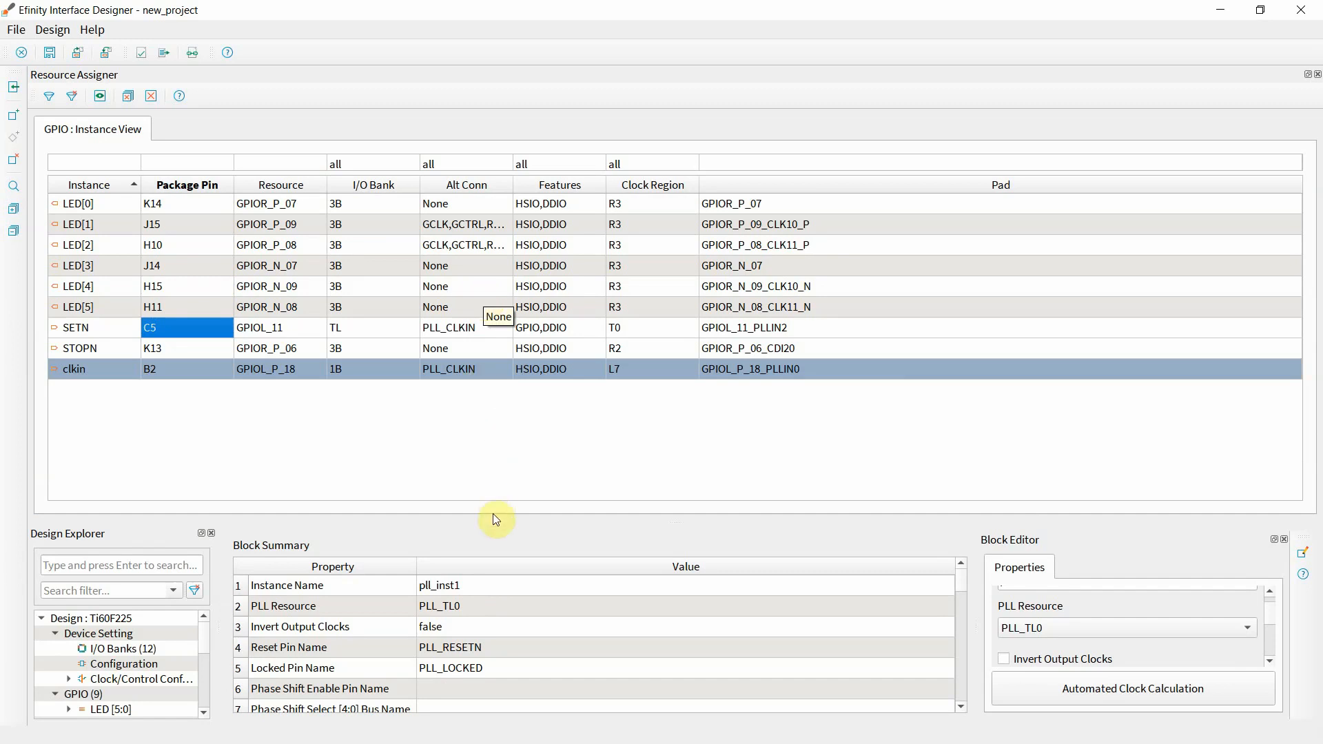
Check the interface design, generate its Efinity constraint files and close the Interface Designer
drag(495, 493, 499, 405)
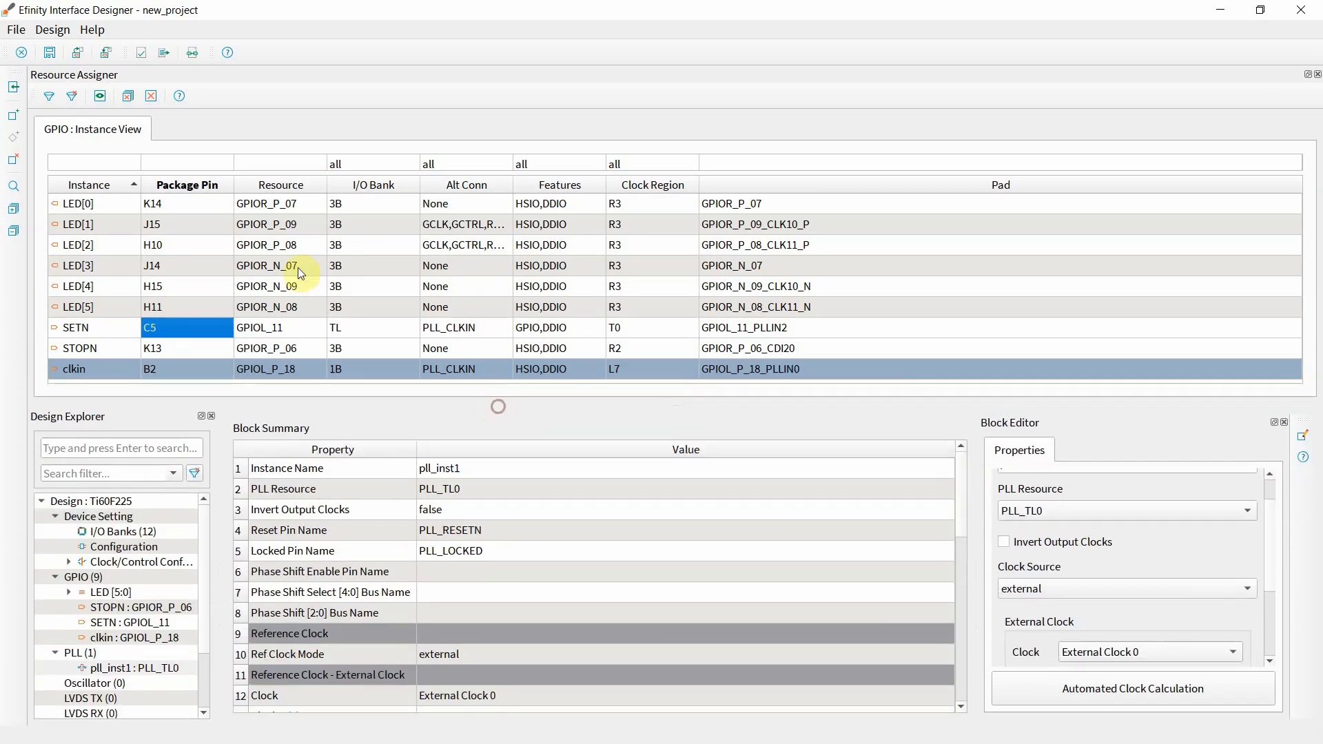
click(143, 53)
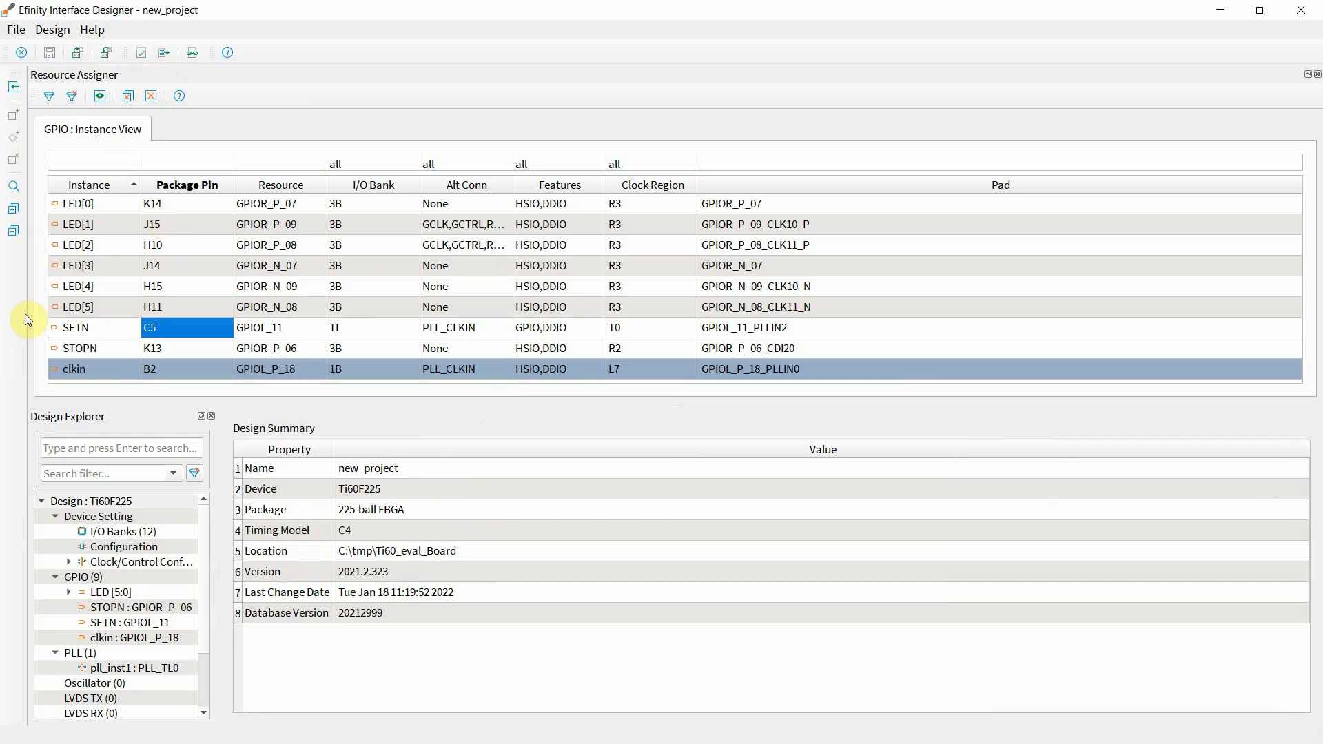
click(193, 52)
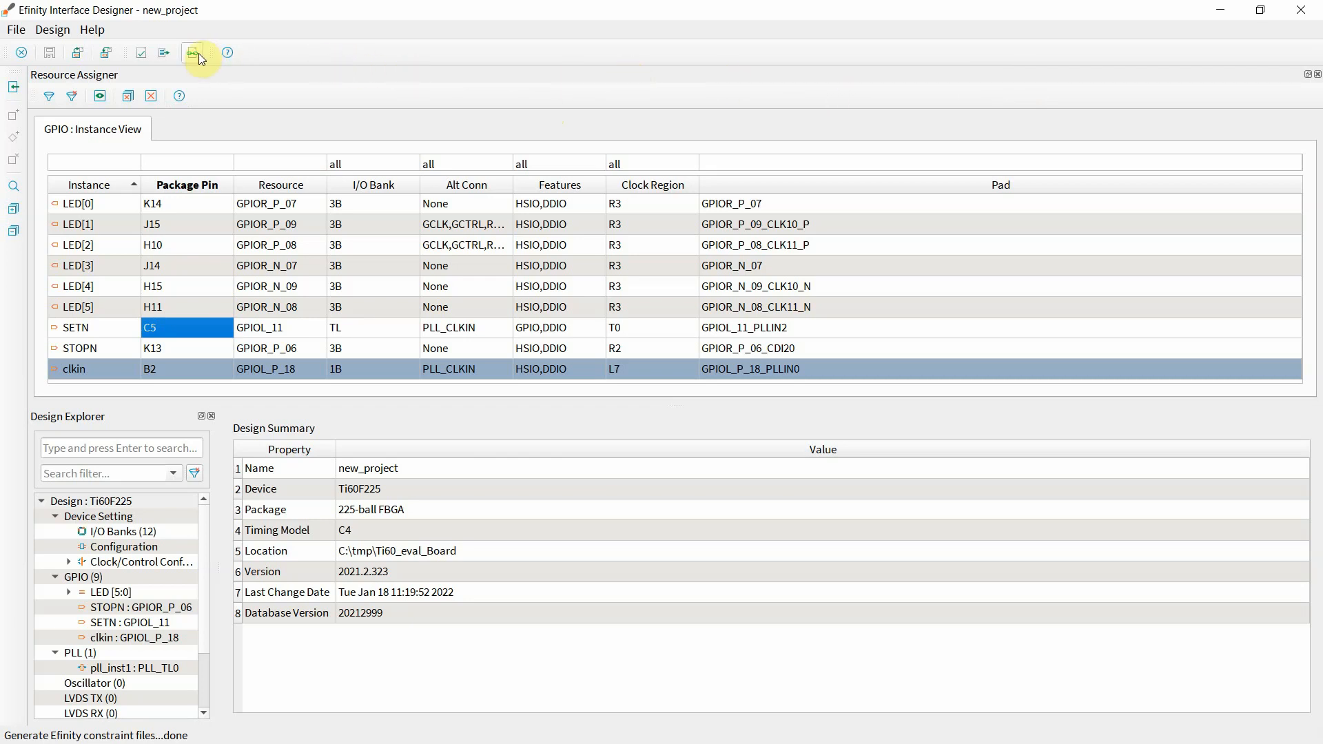
click(1302, 10)
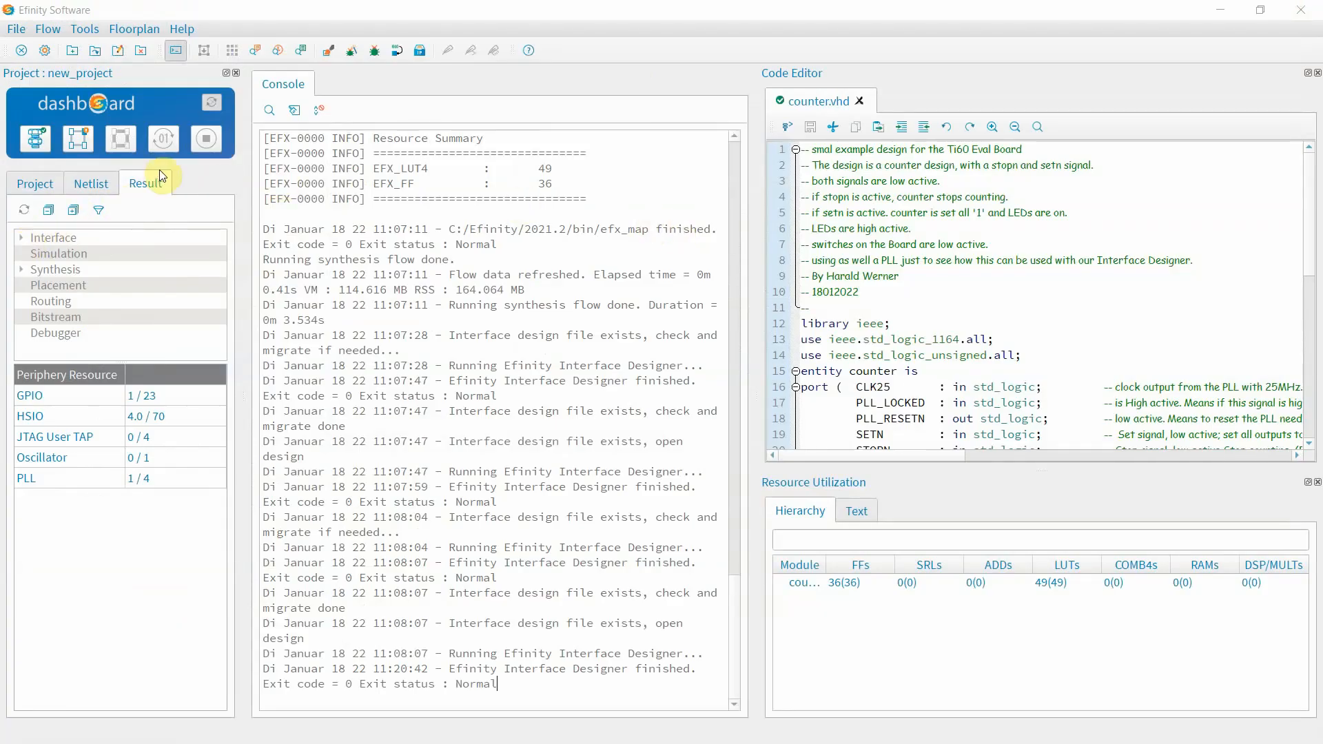
Open the generated new_project.pt.sdc from the interface results and examine its PLL clock and GPIO constraints
click(22, 238)
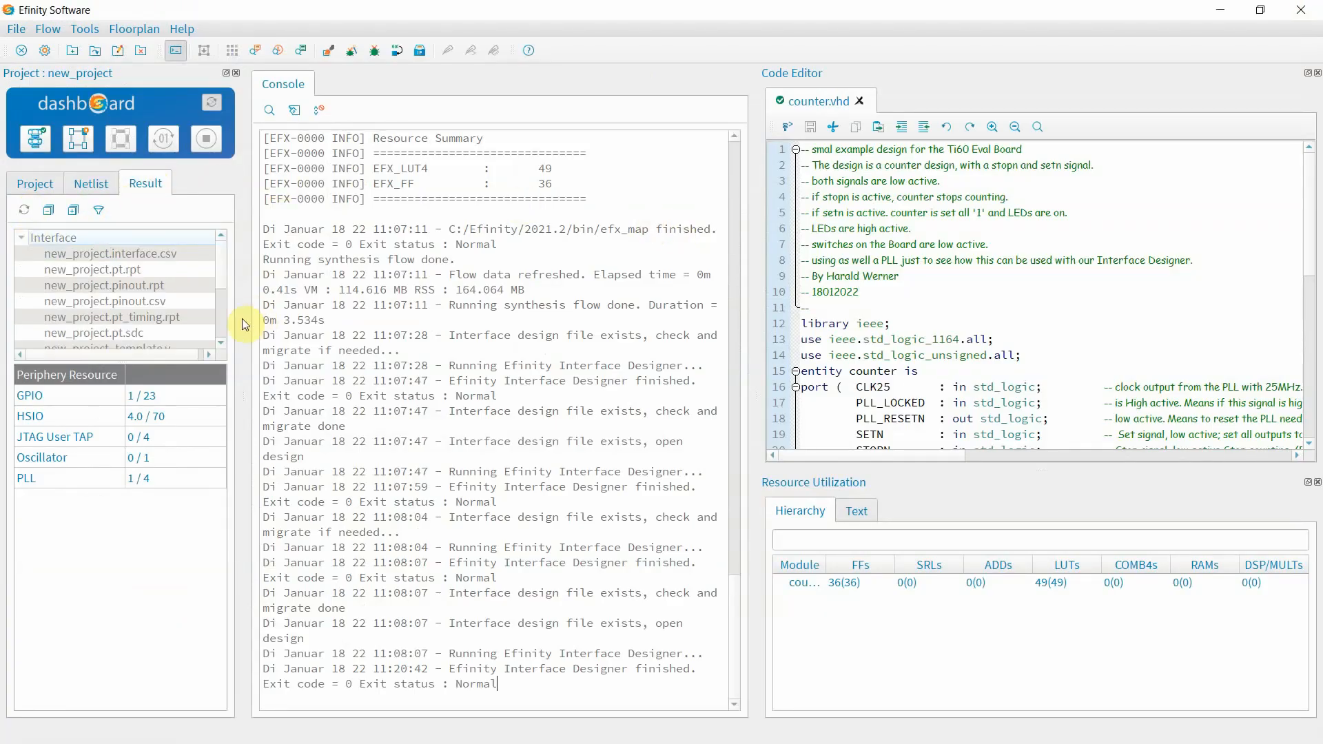
double_click(141, 333)
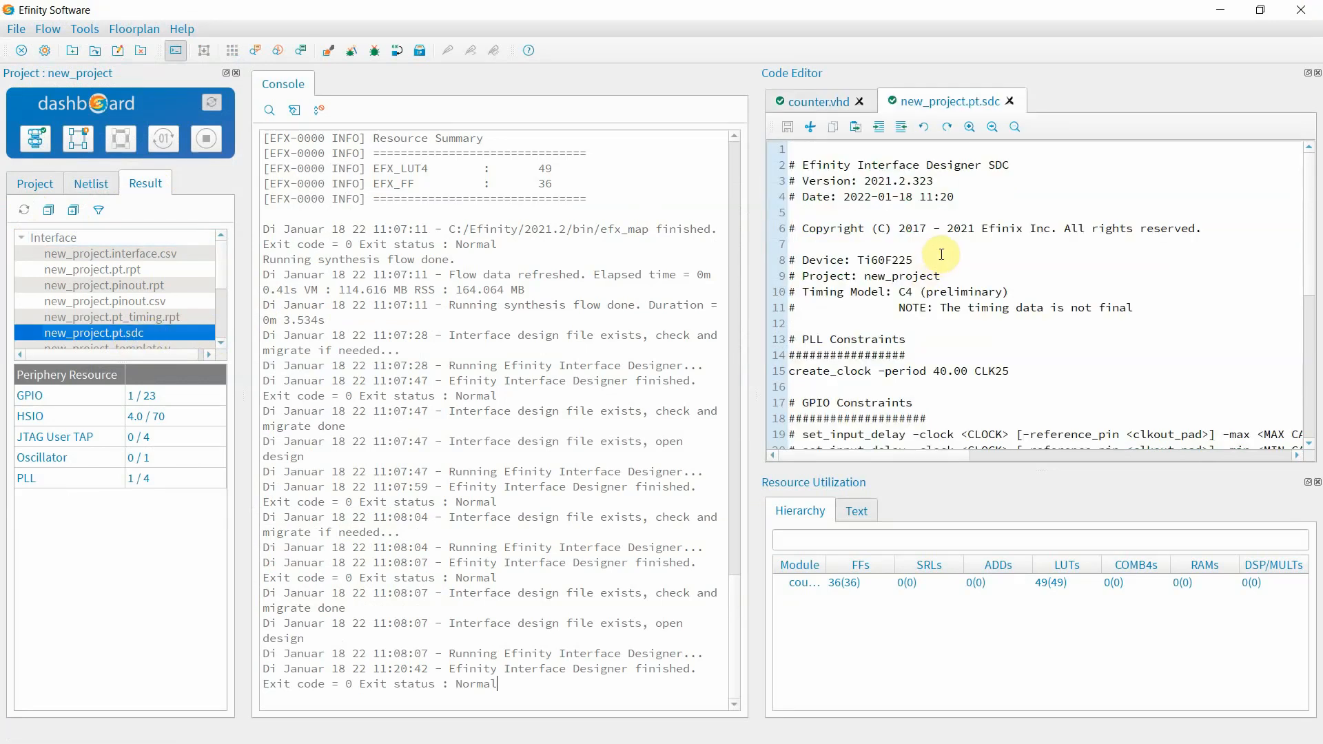
scroll(930, 276, down, 2)
drag(1048, 276, 763, 275)
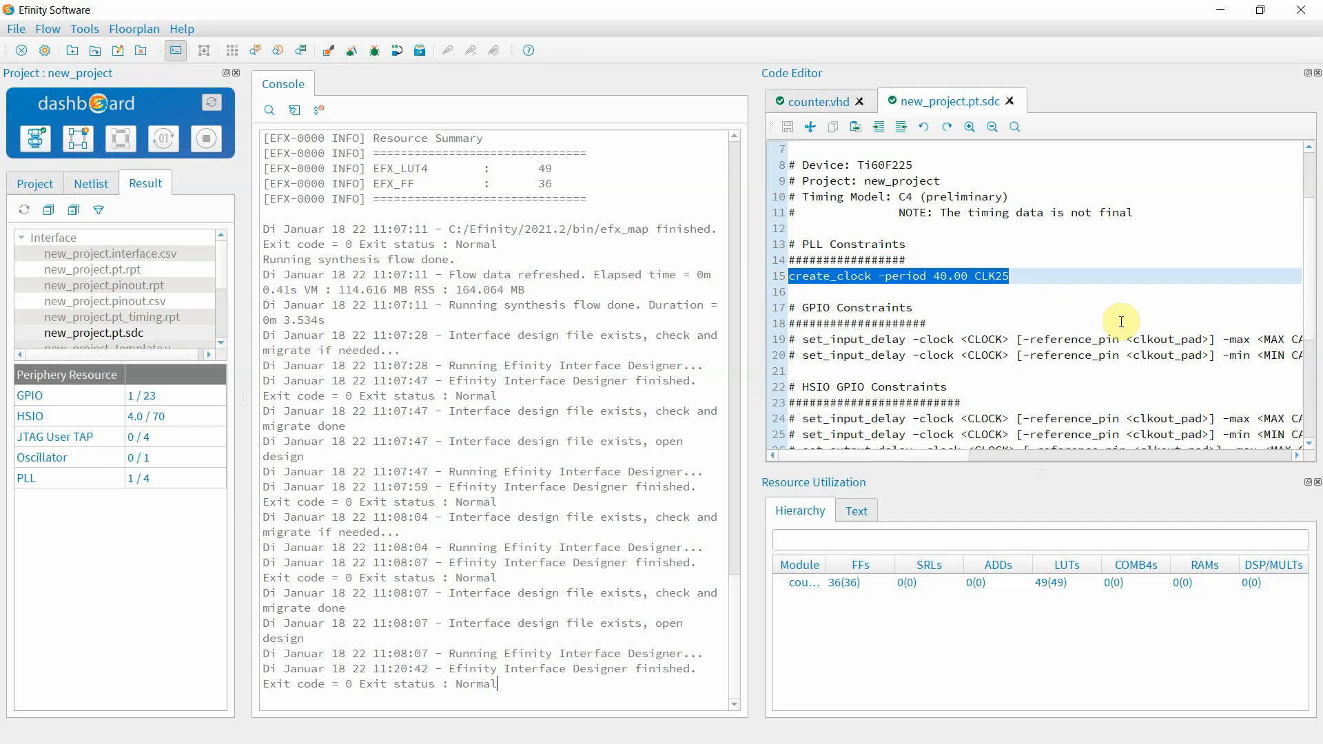
scroll(1122, 355, down, 4)
scroll(1122, 356, up, 6)
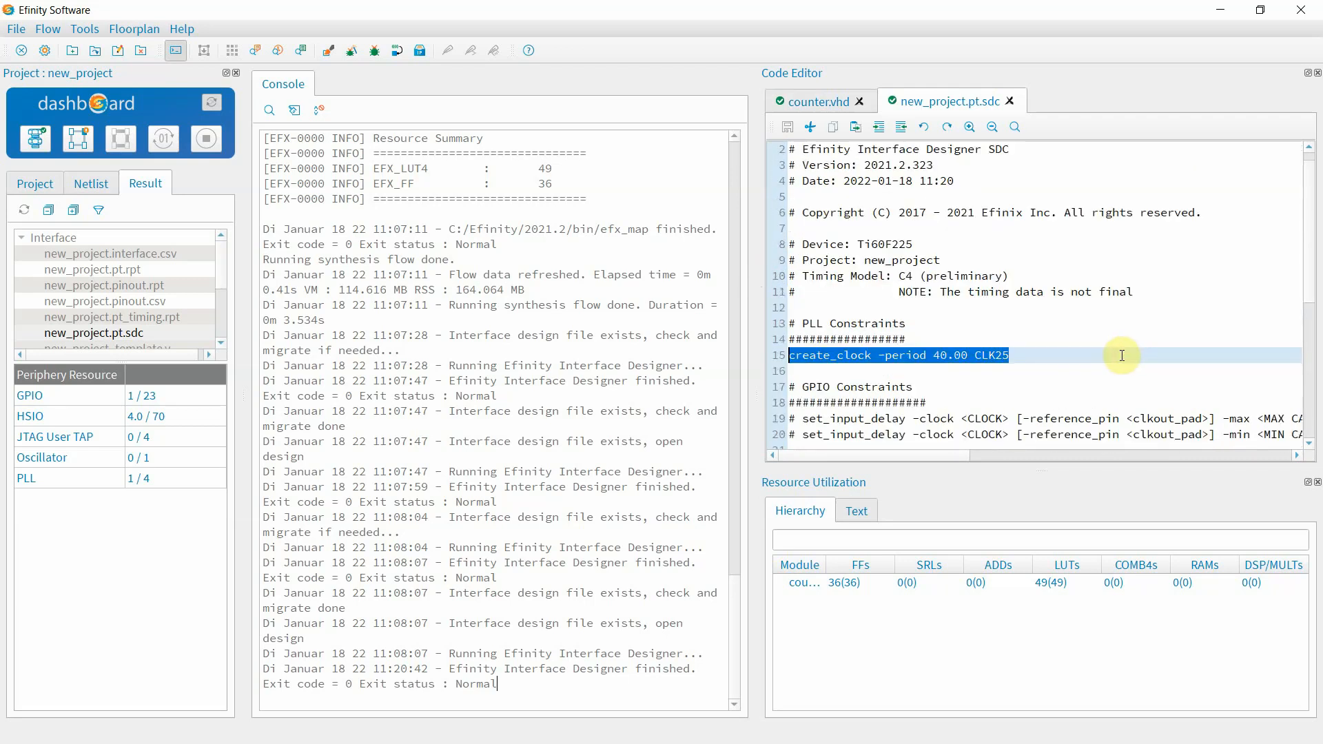
Return to the project files, close new_project.pt.sdc and run the automated flow starting from placement
click(38, 183)
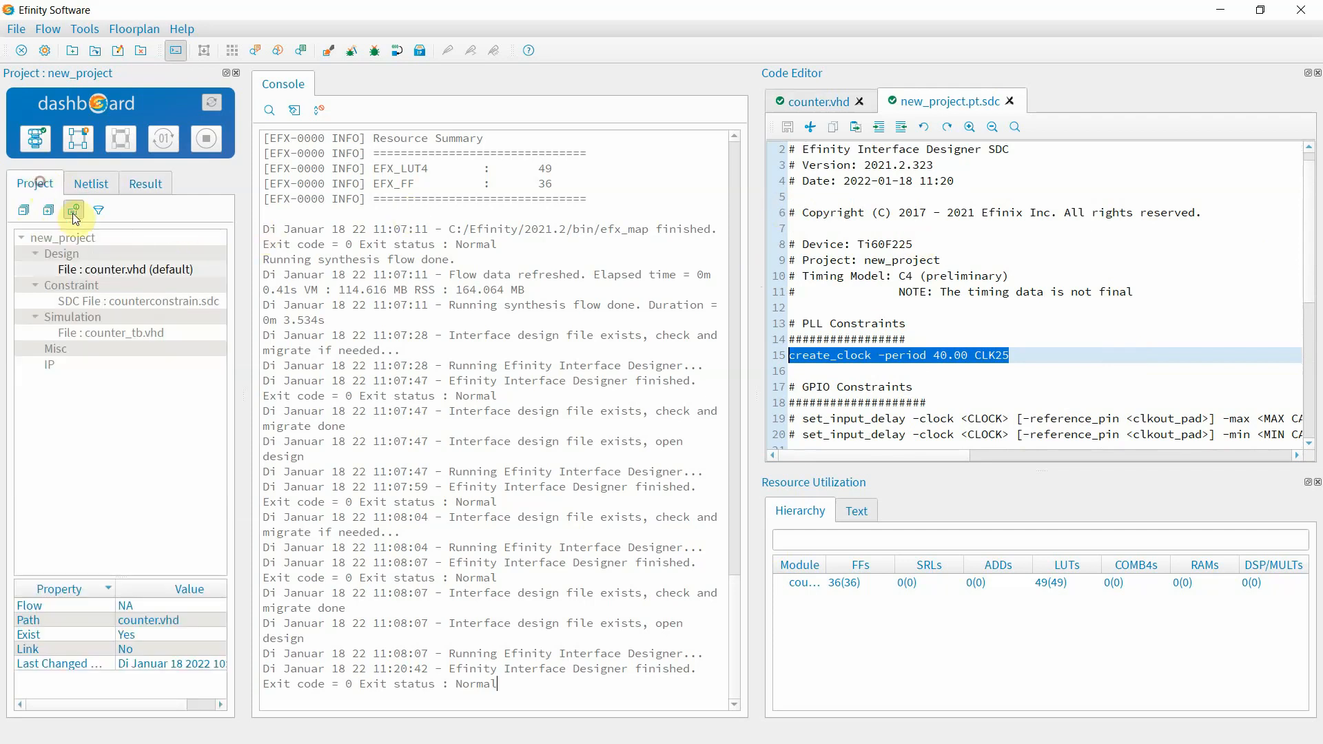
click(1009, 101)
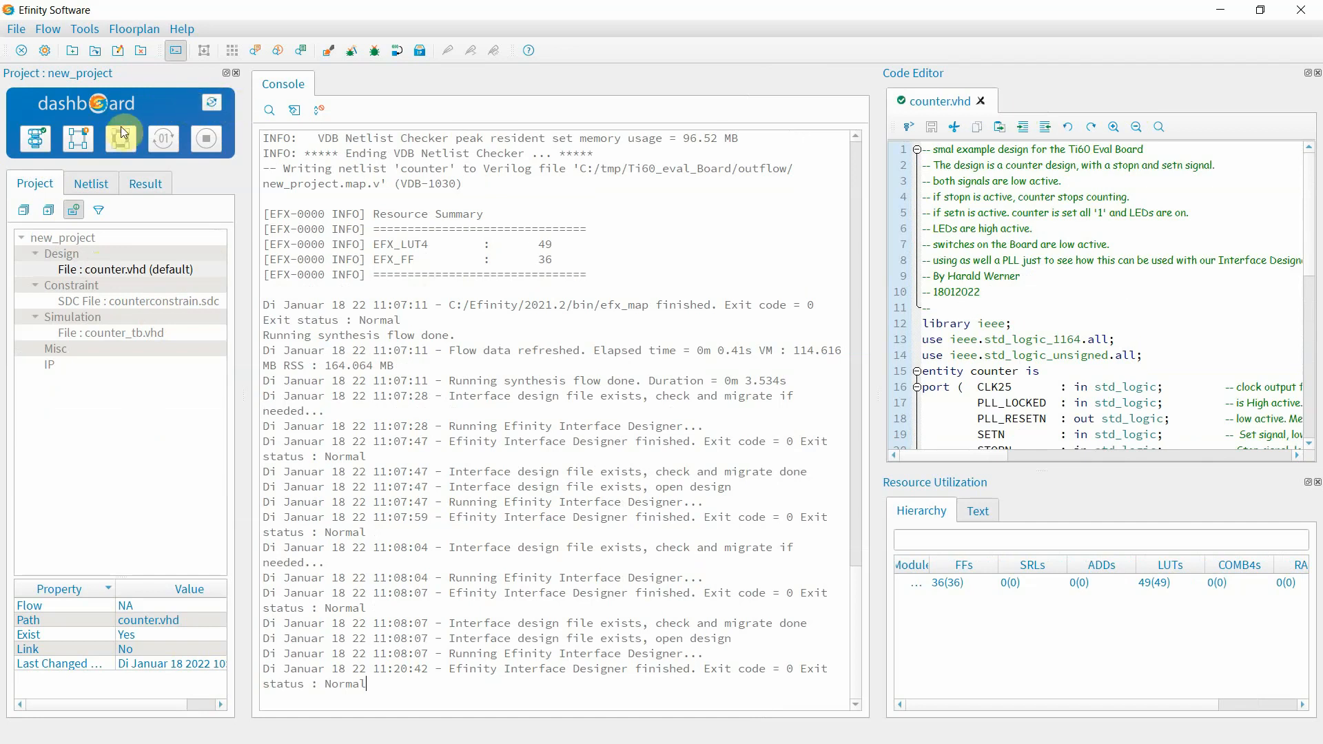
click(78, 141)
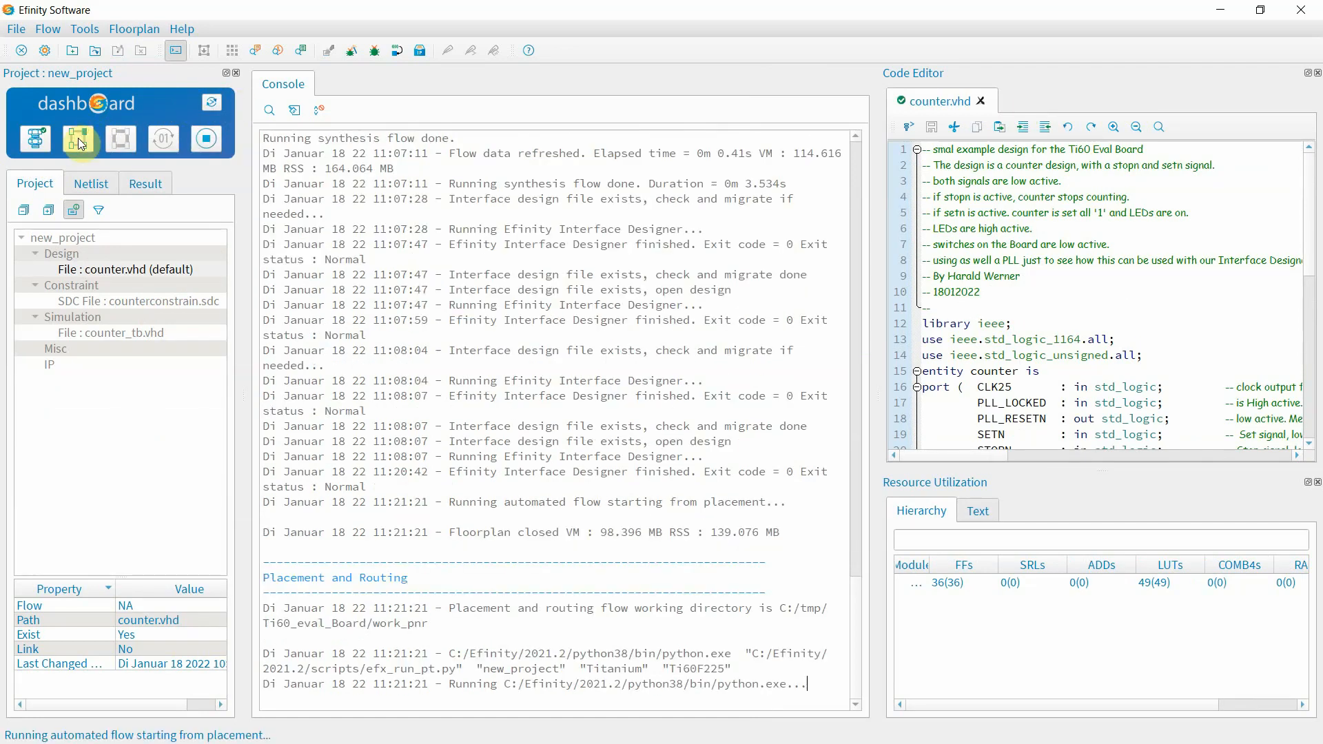